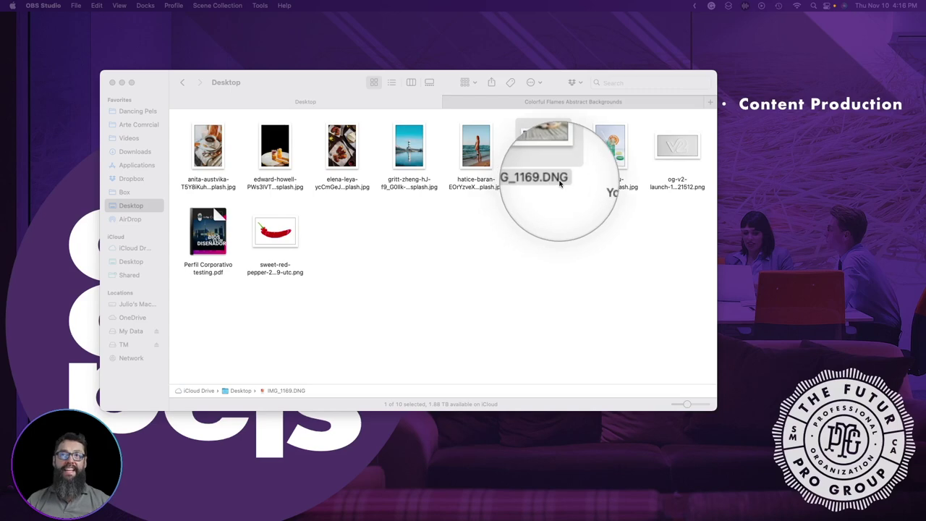
Drag IMG_1169.DNG from Finder into Affinity Photo to open it in the Develop persona.
{"action": "left_click_drag", "start_coordinate": [550, 148], "coordinate": [569, 241]}
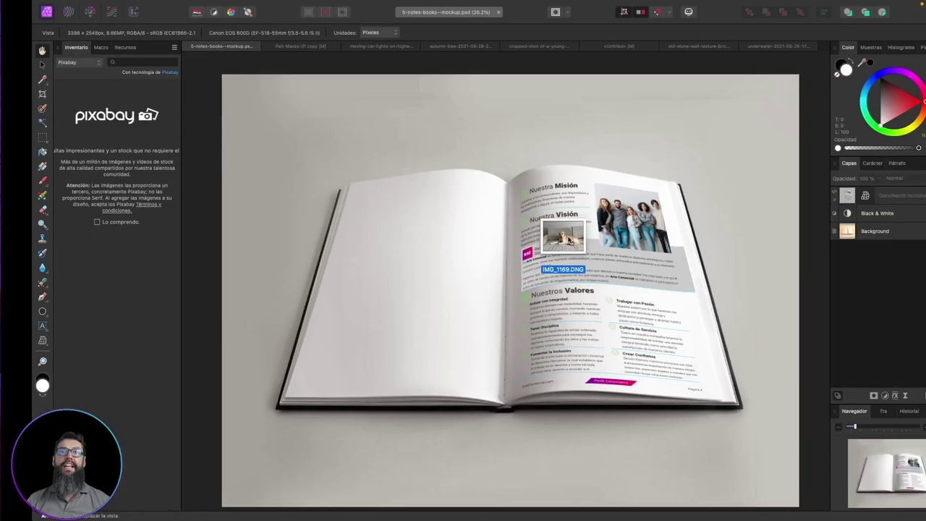
{"action": "mouse_move", "coordinate": [570, 241]}
{"action": "left_mouse_down"}
{"action": "mouse_move", "coordinate": [182, 86]}
{"action": "mouse_move", "coordinate": [171, 95]}
{"action": "left_mouse_up"}
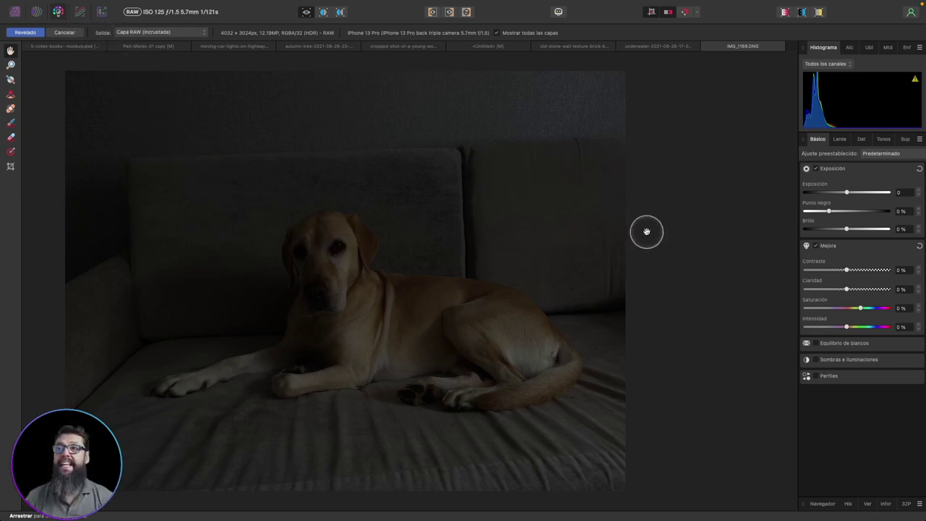
{"action": "left_click", "coordinate": [203, 33]}
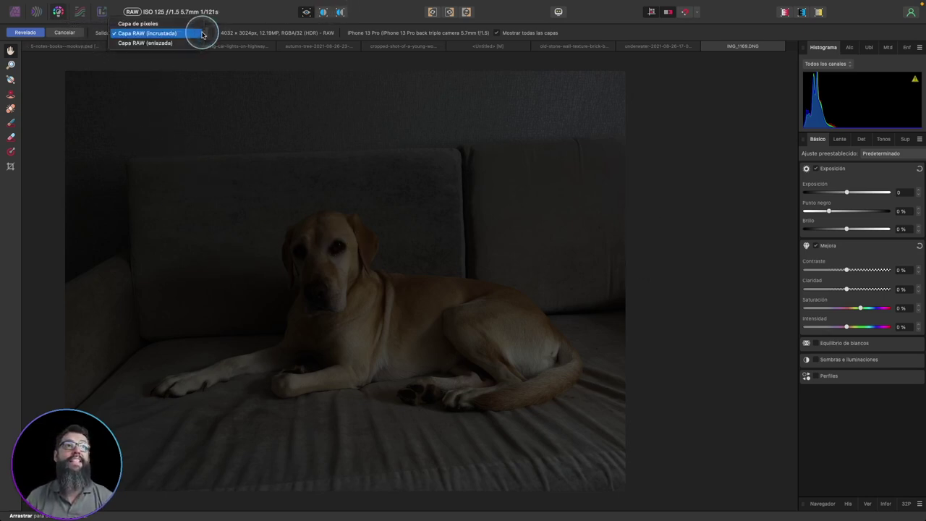
{"action": "left_click", "coordinate": [159, 25]}
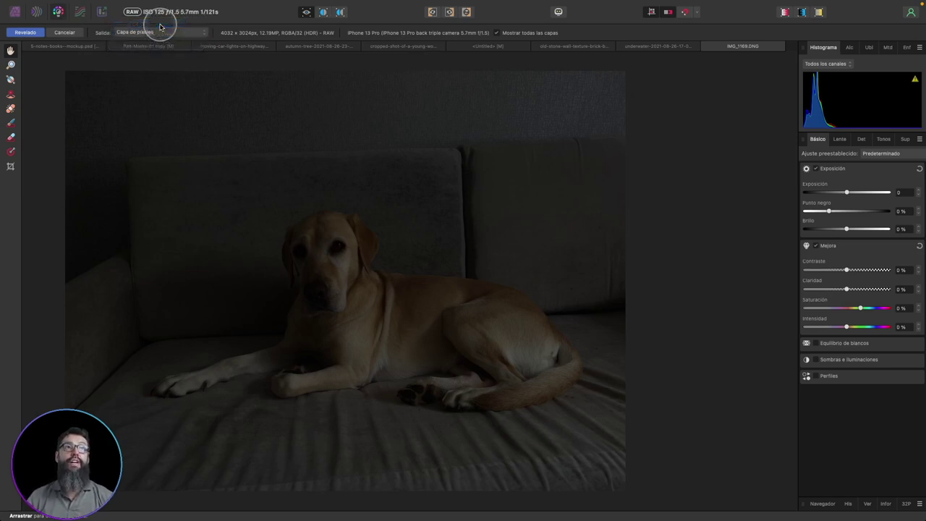
{"action": "left_click", "coordinate": [176, 34]}
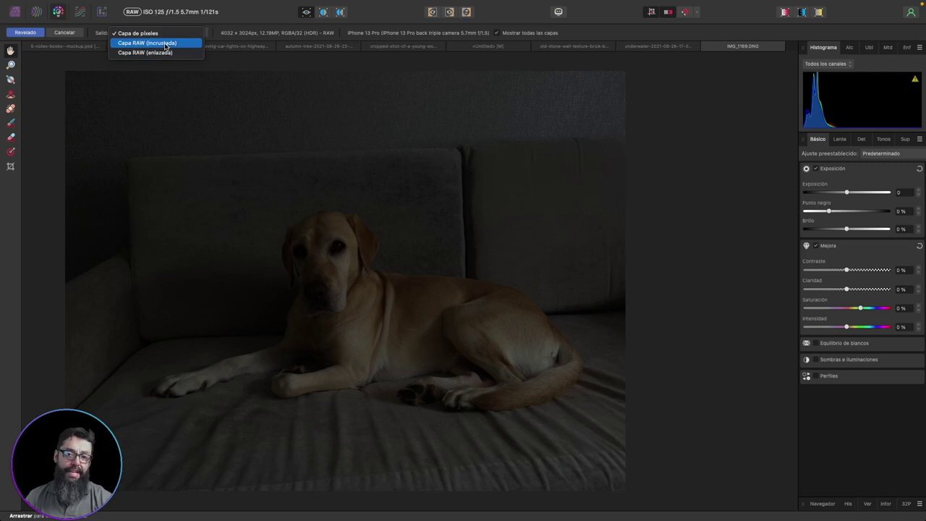
{"action": "left_click", "coordinate": [165, 52]}
{"action": "left_click", "coordinate": [165, 52]}
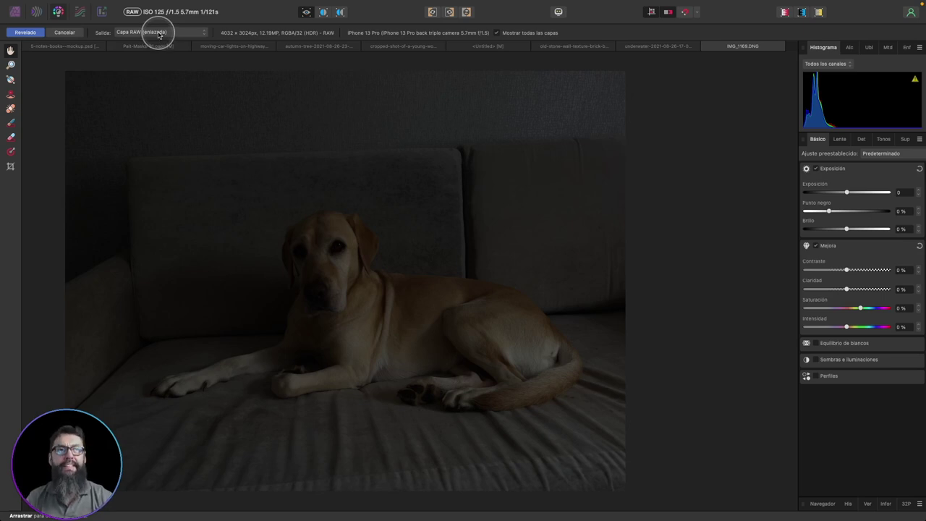
{"action": "left_click", "coordinate": [159, 34]}
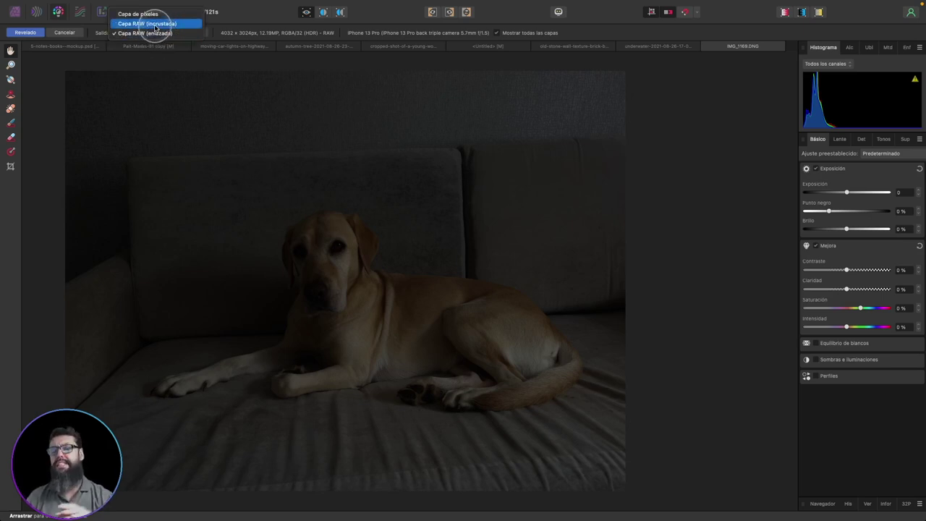
{"action": "left_click", "coordinate": [155, 24]}
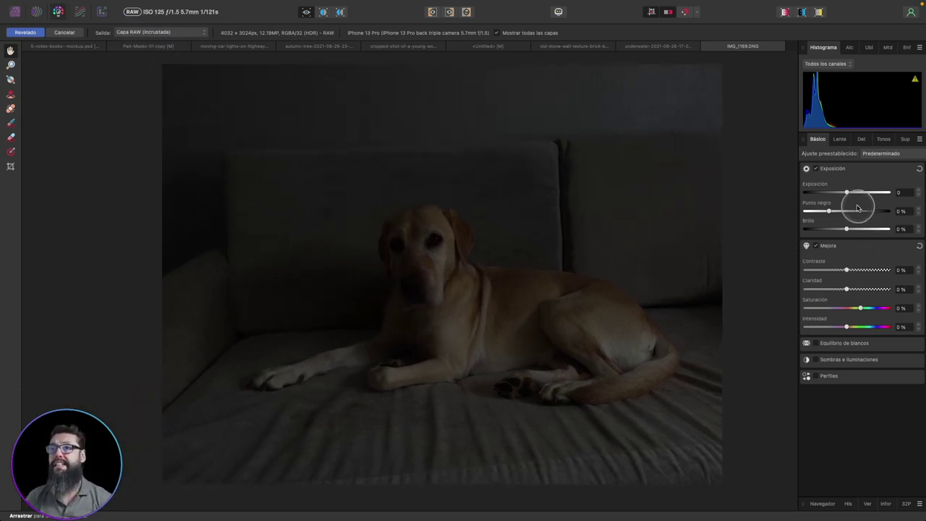
Raise exposure to 3.34, lower brightness and slightly boost saturation in the Basic panel.
{"action": "left_click_drag", "start_coordinate": [847, 192], "coordinate": [876, 202]}
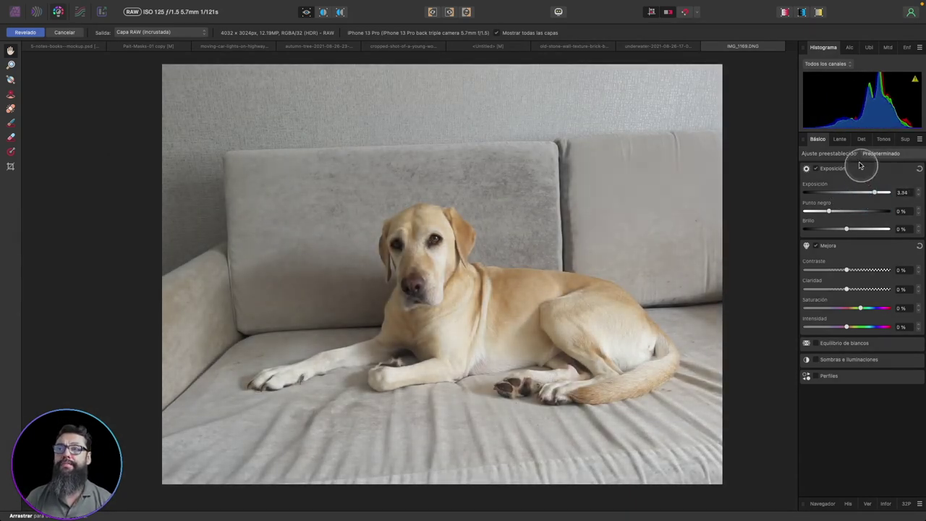
{"action": "mouse_move", "coordinate": [846, 228]}
{"action": "left_mouse_down"}
{"action": "mouse_move", "coordinate": [831, 228]}
{"action": "mouse_move", "coordinate": [834, 211]}
{"action": "left_mouse_up"}
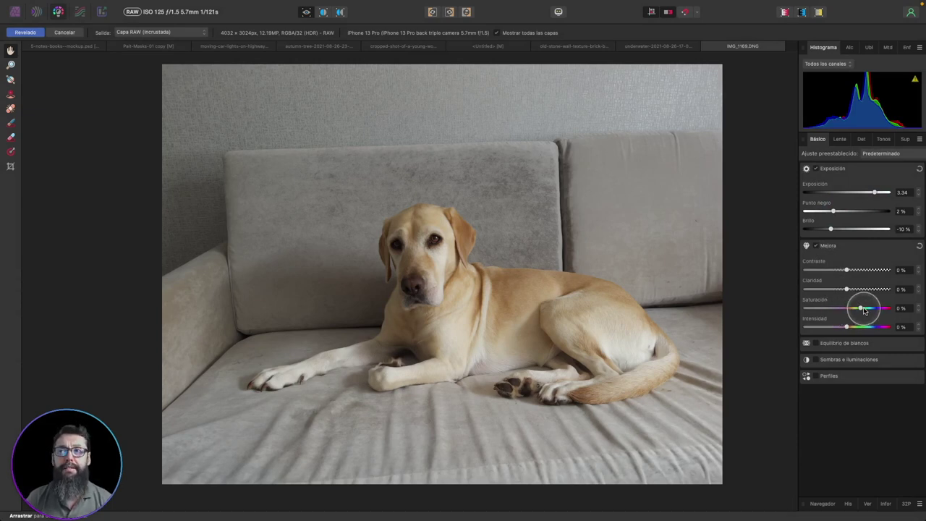
{"action": "left_click_drag", "start_coordinate": [864, 311], "coordinate": [869, 313]}
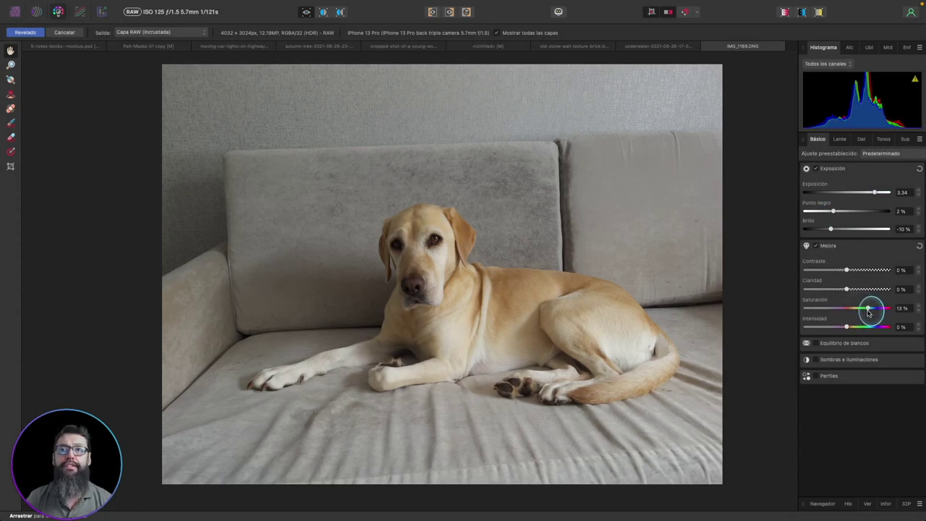
Raise Luminance Details in the noise reduction settings and commit the RAW development.
{"action": "left_click", "coordinate": [864, 139]}
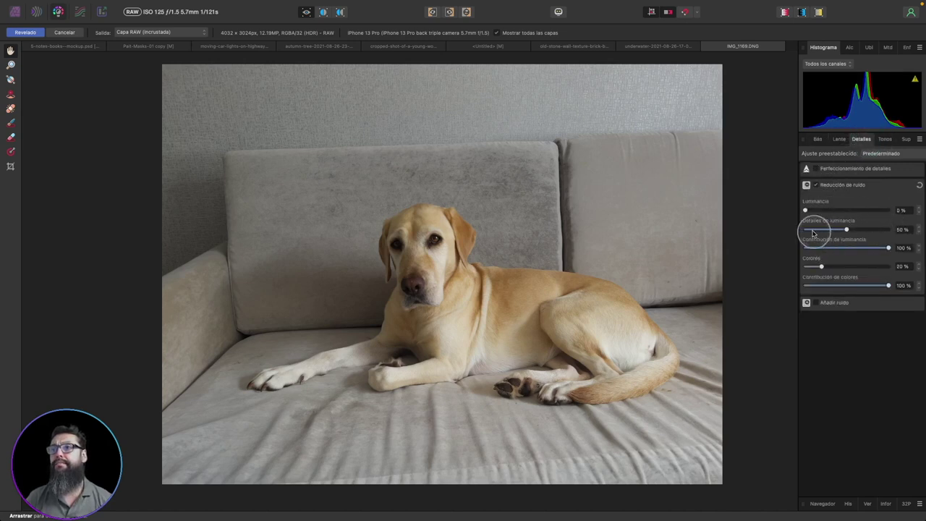
{"action": "left_click_drag", "start_coordinate": [847, 230], "coordinate": [857, 233]}
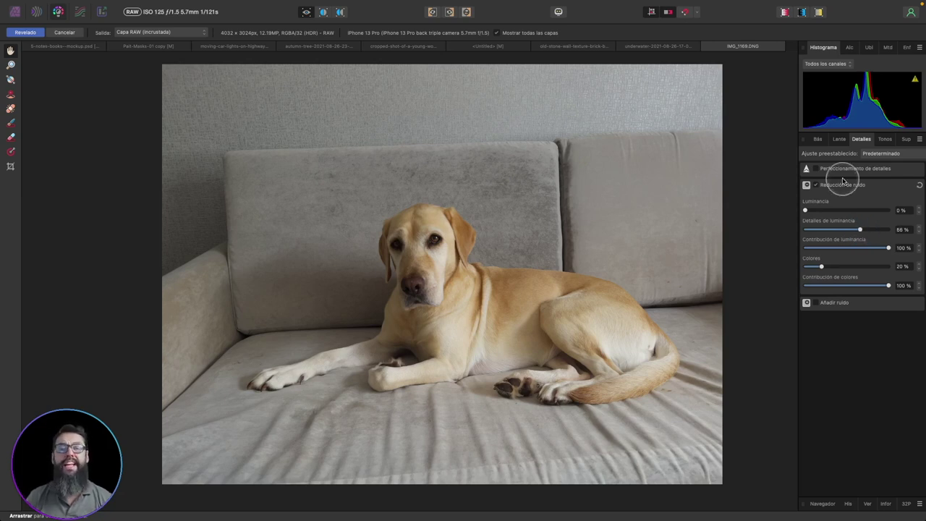
{"action": "left_click", "coordinate": [26, 34]}
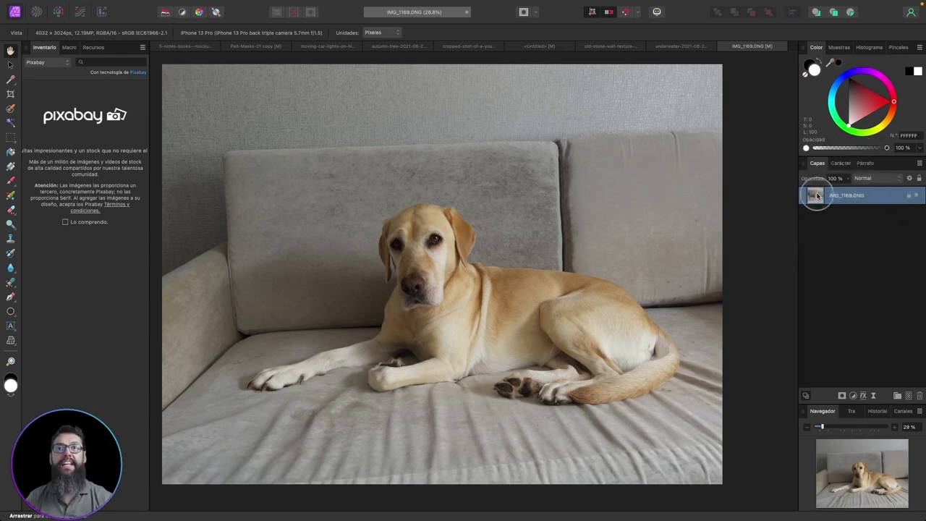
Add an HSL adjustment with a 44.4° hue shift to turn the dog pink, then reopen the RAW layer.
{"action": "left_click", "coordinate": [853, 395]}
{"action": "left_click", "coordinate": [854, 422]}
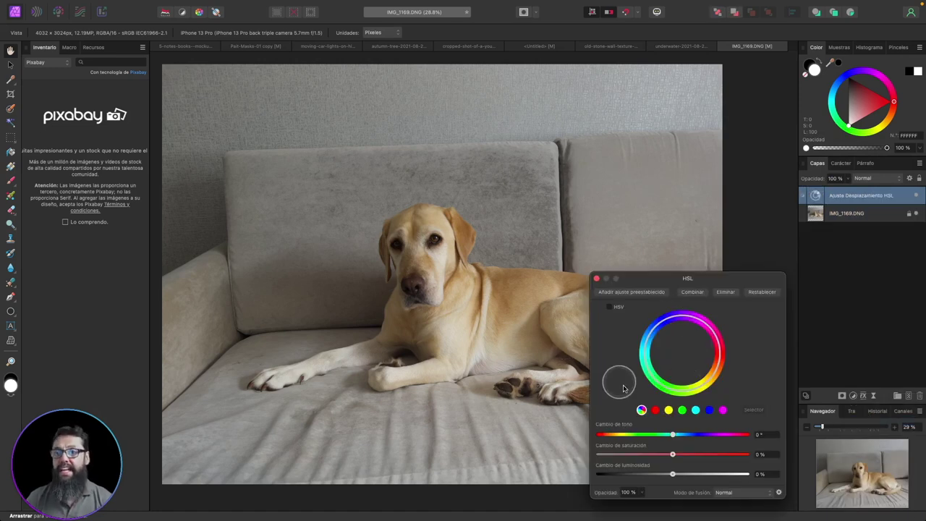
{"action": "mouse_move", "coordinate": [672, 434]}
{"action": "left_mouse_down"}
{"action": "mouse_move", "coordinate": [664, 435]}
{"action": "mouse_move", "coordinate": [691, 442]}
{"action": "left_mouse_up"}
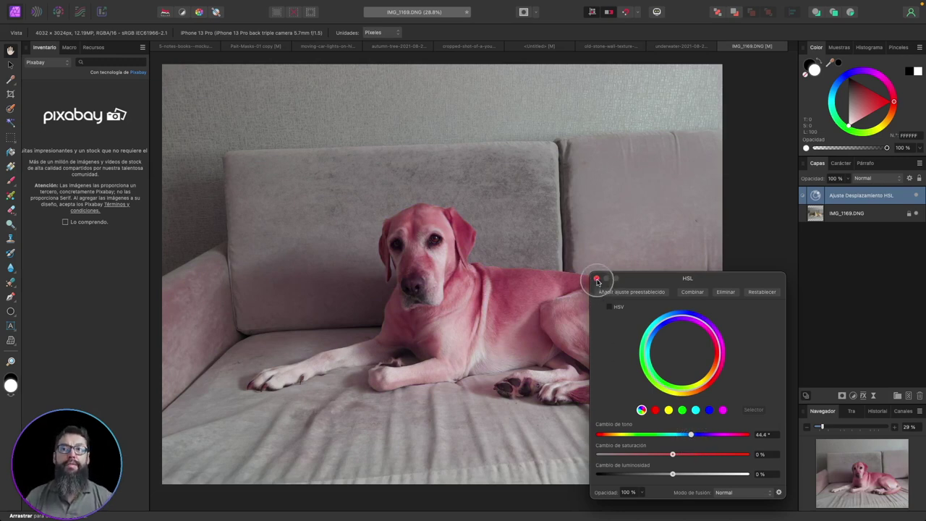
{"action": "left_click", "coordinate": [596, 279]}
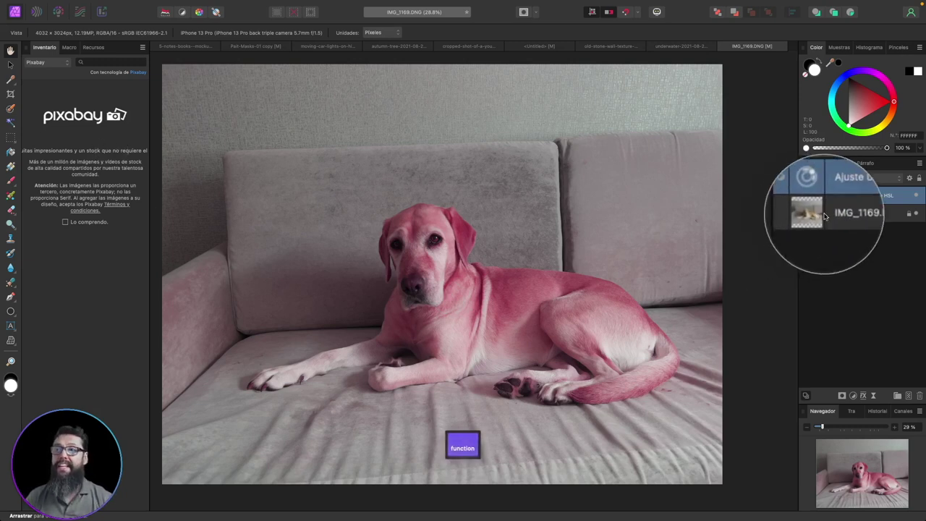
{"action": "double_click", "coordinate": [815, 215]}
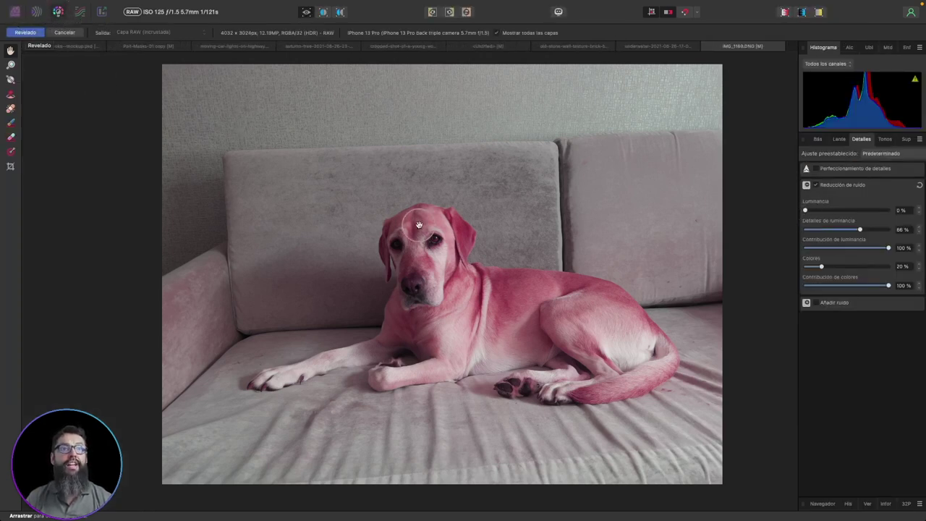
Re-develop the RAW with clarity 23% and contrast 10%, then toggle the HSL layer to compare.
{"action": "left_click", "coordinate": [819, 139]}
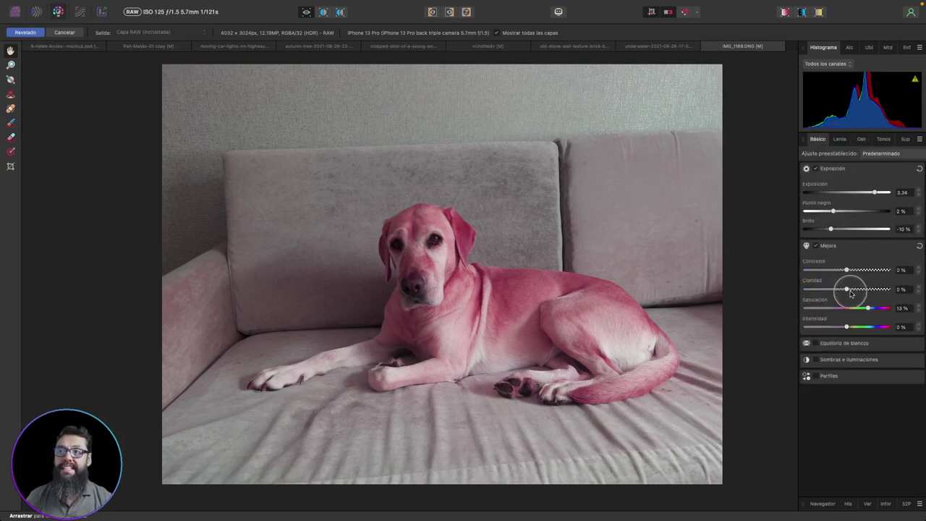
{"action": "left_click_drag", "start_coordinate": [845, 289], "coordinate": [859, 293]}
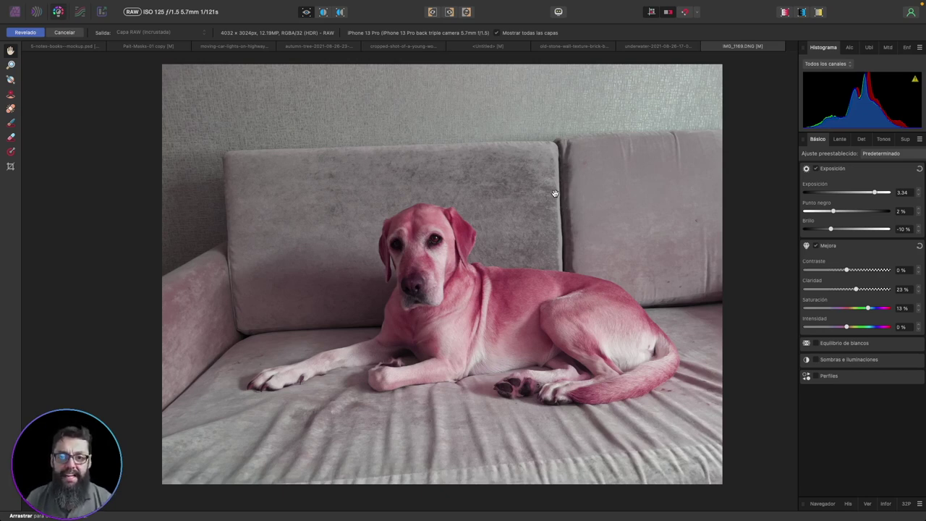
{"action": "left_click", "coordinate": [537, 199]}
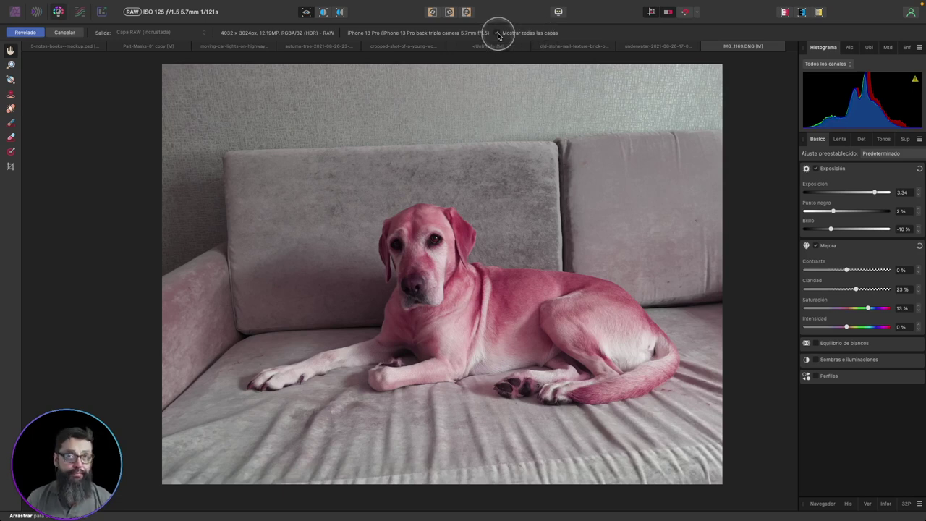
{"action": "left_click", "coordinate": [497, 33]}
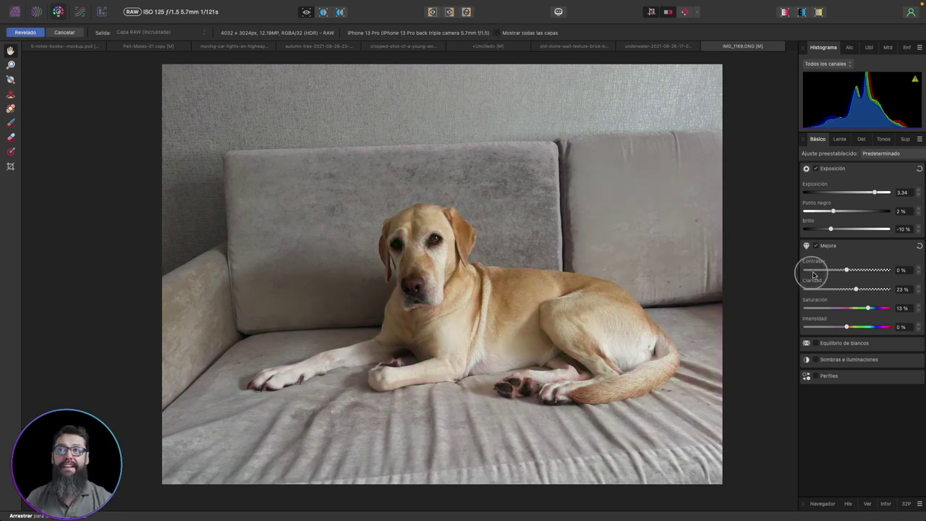
{"action": "left_click_drag", "start_coordinate": [845, 270], "coordinate": [856, 271]}
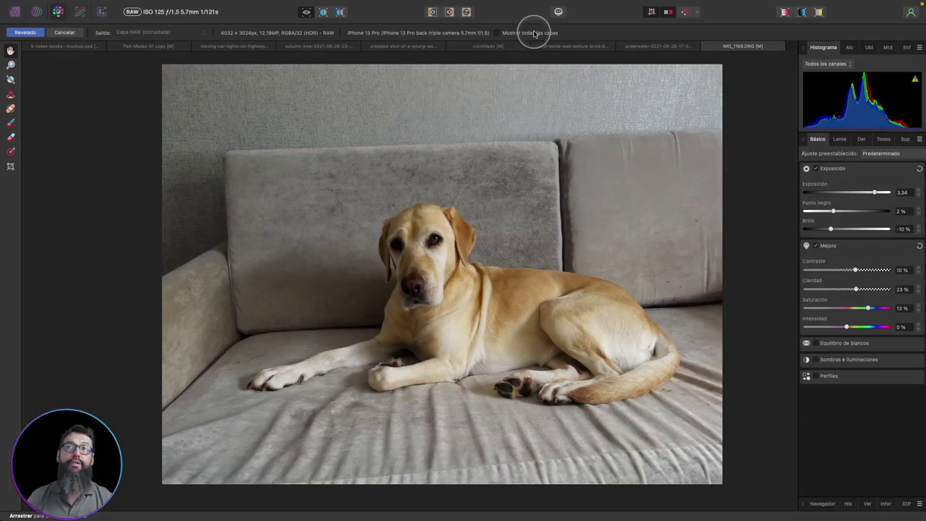
{"action": "left_click", "coordinate": [497, 34]}
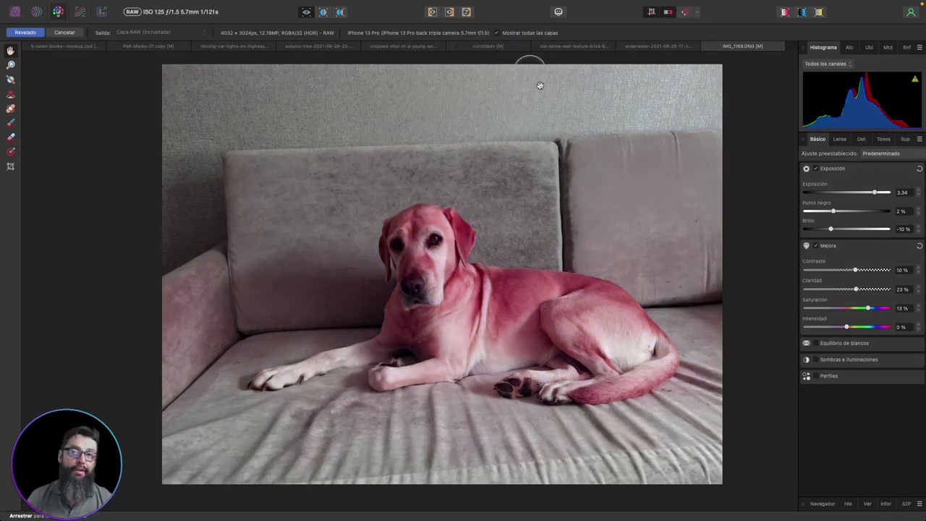
{"action": "left_click", "coordinate": [25, 33]}
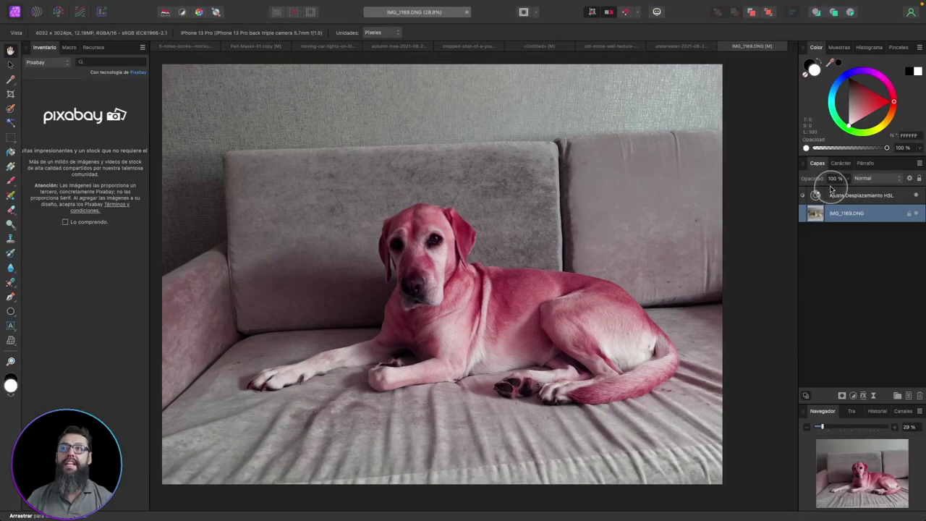
{"action": "left_click", "coordinate": [915, 195]}
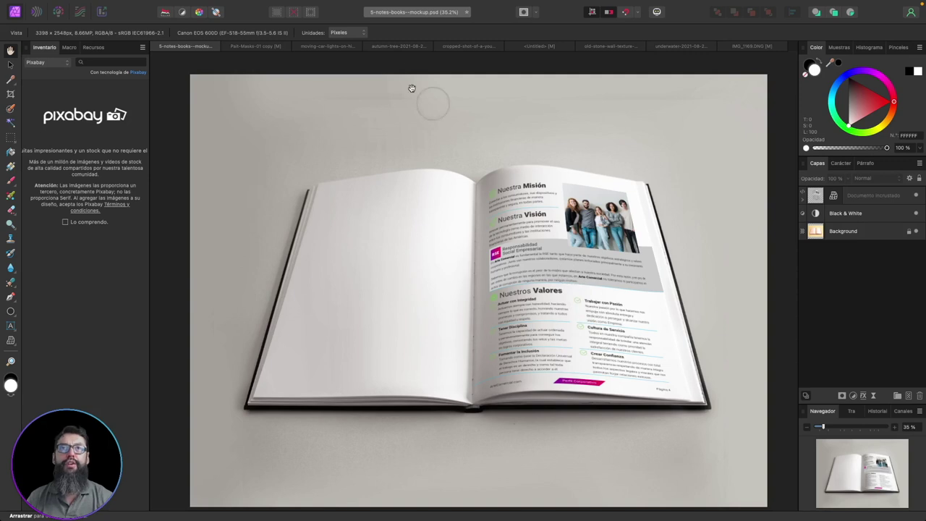
Place Perfil Corporativo testing.pdf from Finder onto the book mockup's blank left page.
{"action": "left_click", "coordinate": [219, 6]}
{"action": "mouse_move", "coordinate": [262, 131]}
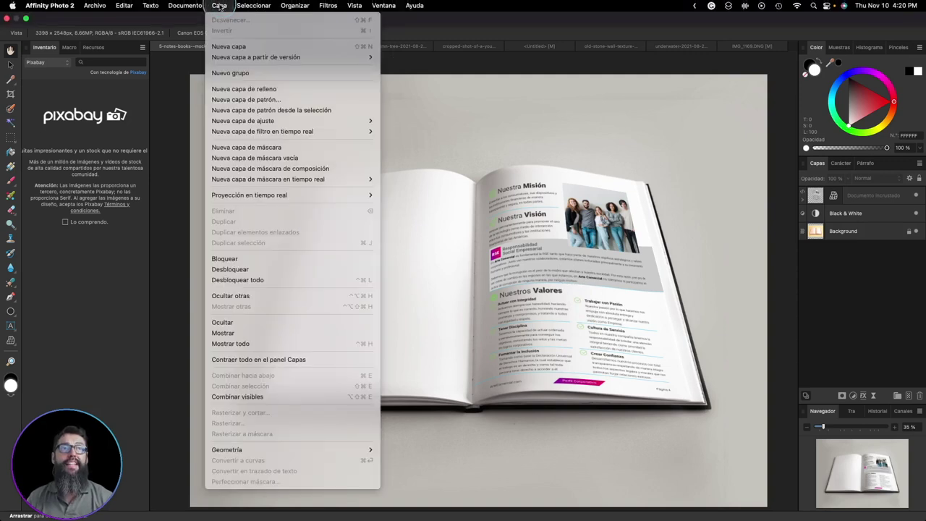
{"action": "mouse_move", "coordinate": [403, 153]}
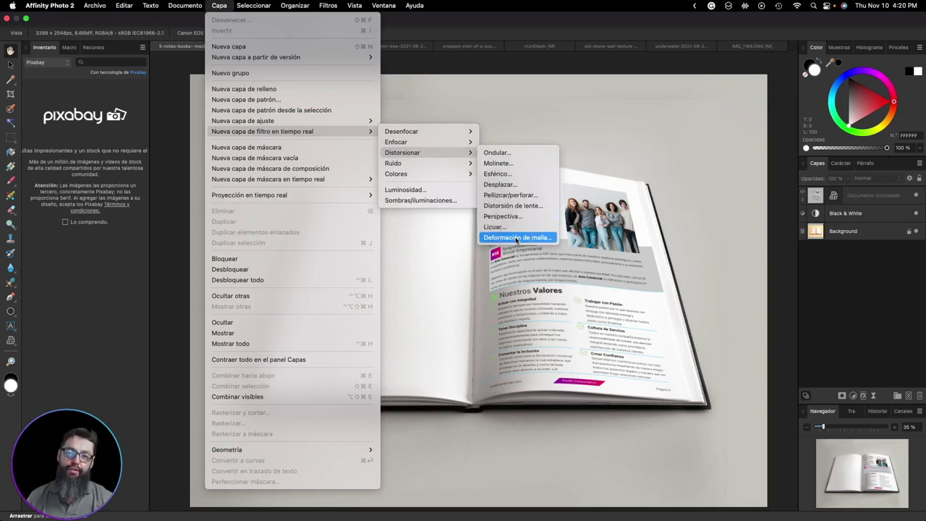
{"action": "left_click", "coordinate": [640, 152]}
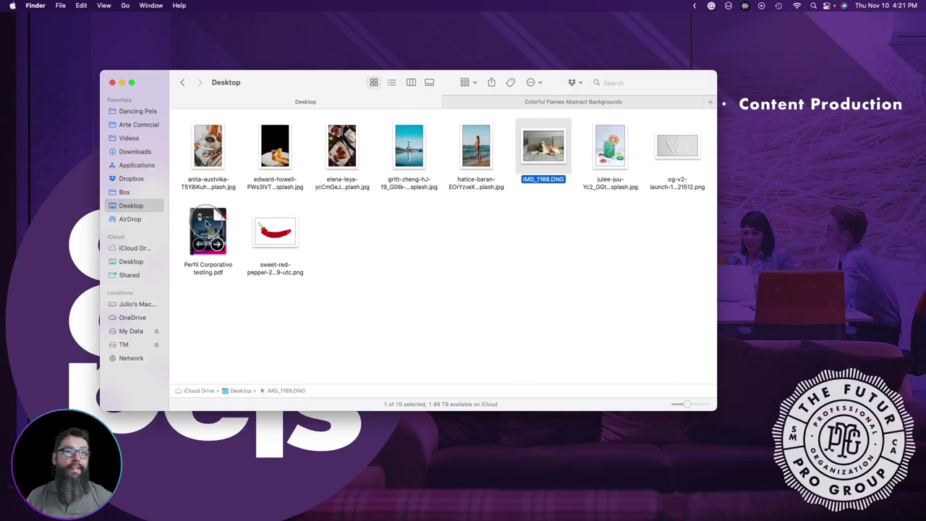
{"action": "left_click_drag", "start_coordinate": [208, 221], "coordinate": [372, 257]}
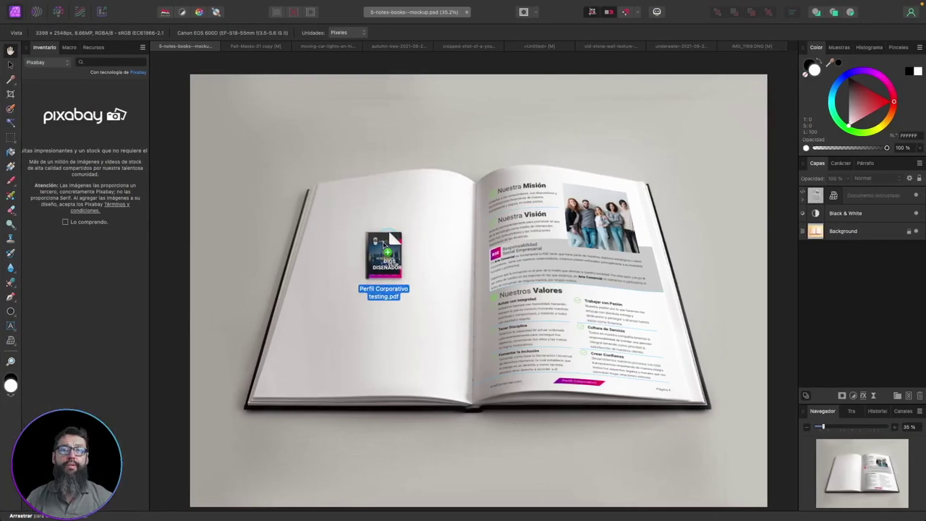
{"action": "left_click_drag", "start_coordinate": [371, 256], "coordinate": [384, 245]}
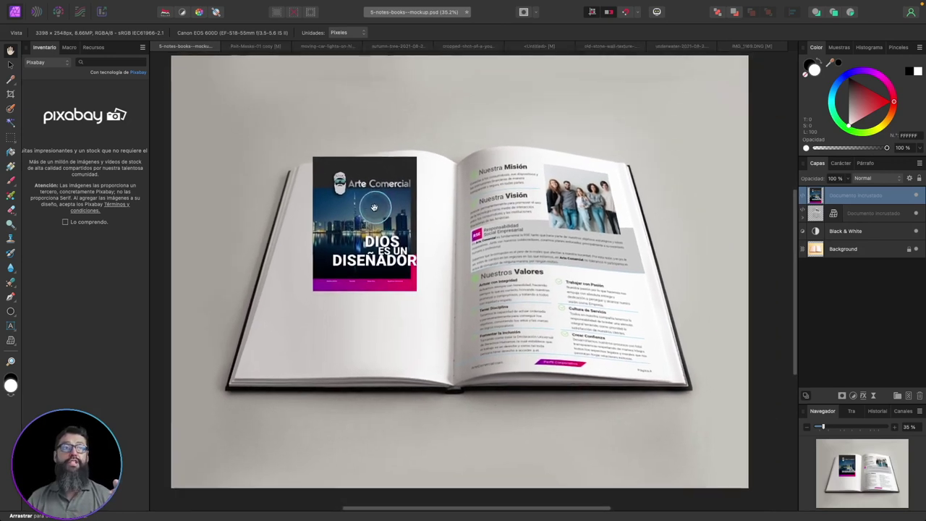
Move and resize the embedded cover so it roughly fills the book's left page.
{"action": "left_click", "coordinate": [8, 64]}
{"action": "left_click_drag", "start_coordinate": [368, 207], "coordinate": [401, 212]}
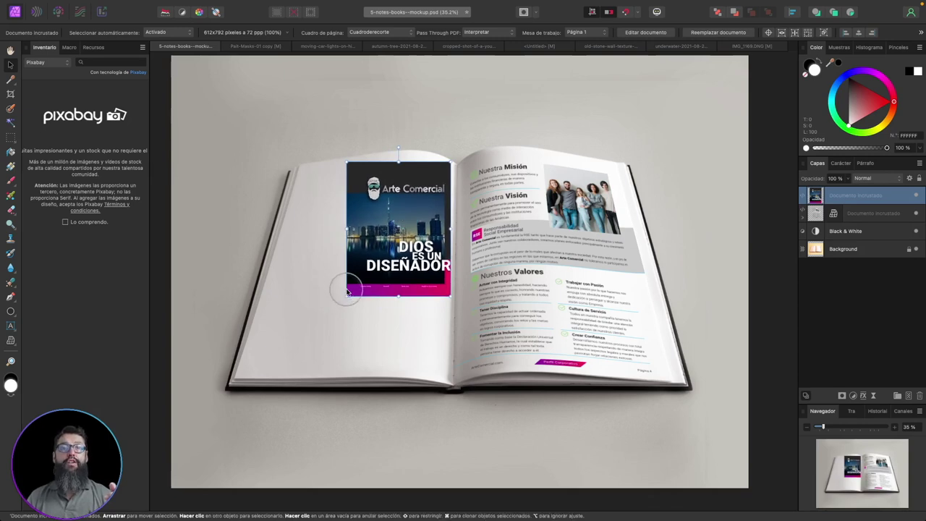
{"action": "left_click_drag", "start_coordinate": [347, 295], "coordinate": [267, 391]}
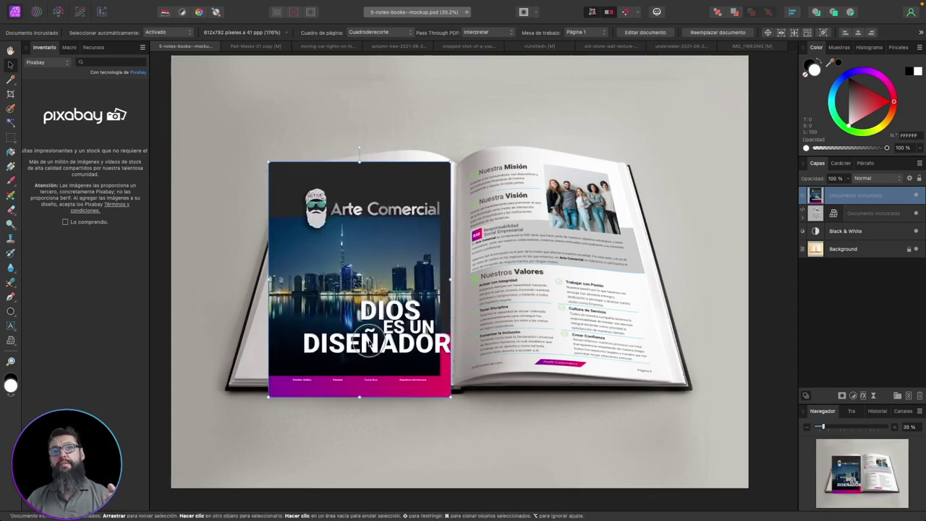
{"action": "left_click_drag", "start_coordinate": [366, 339], "coordinate": [372, 344]}
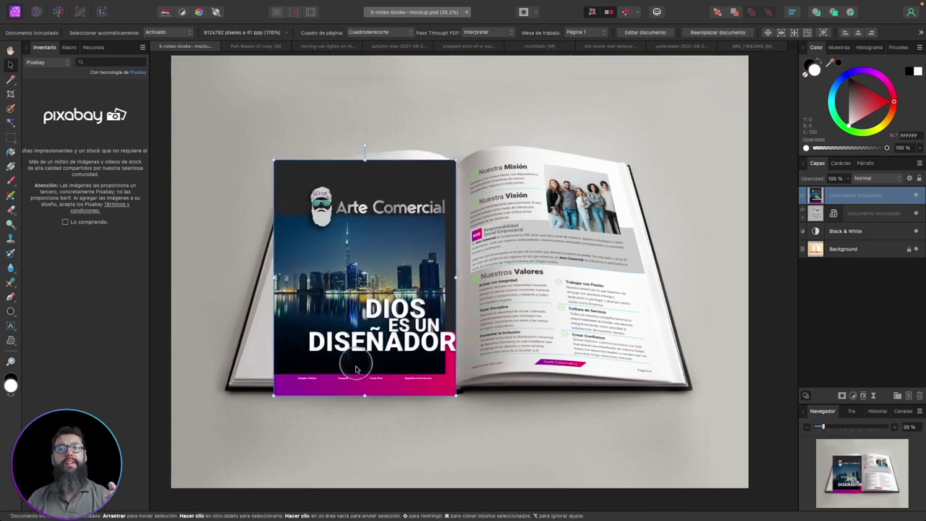
{"action": "left_click_drag", "start_coordinate": [274, 396], "coordinate": [292, 390]}
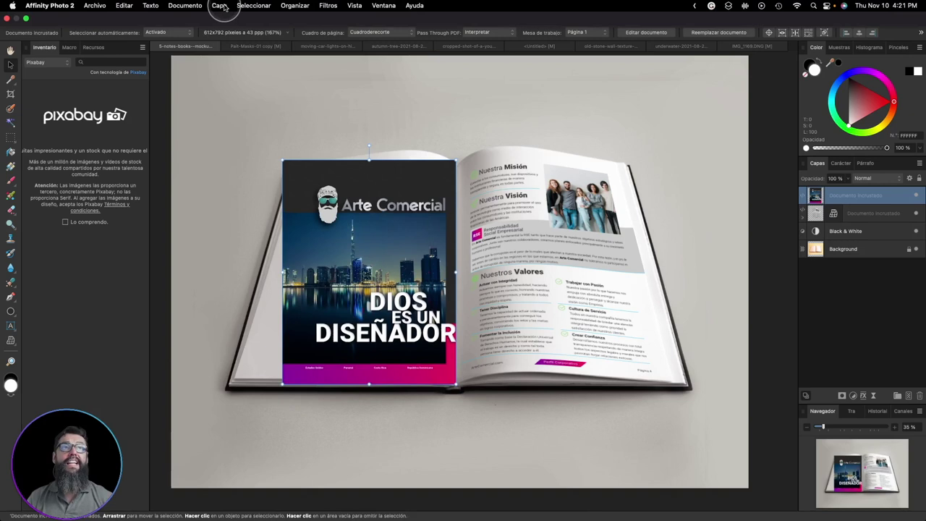
{"action": "left_click", "coordinate": [221, 6]}
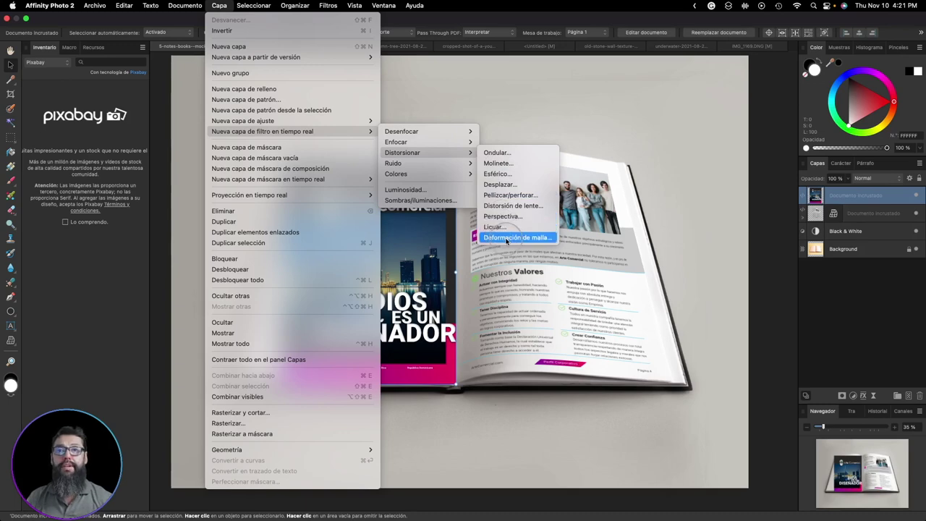
Add a Deformación de malla live filter and pin the cover's top-right and bottom-right corners.
{"action": "left_click", "coordinate": [507, 241]}
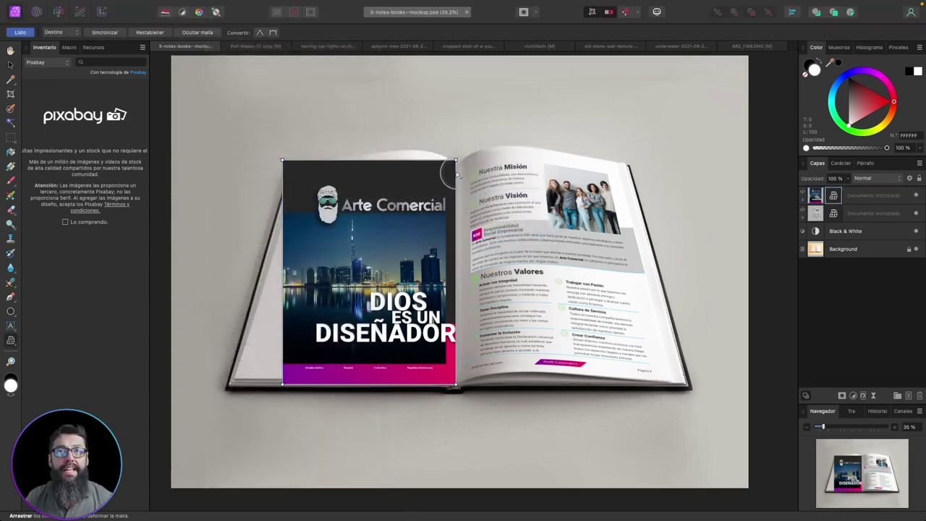
{"action": "scroll", "coordinate": [463, 171], "scroll_direction": "up", "scroll_amount": 2}
{"action": "scroll", "coordinate": [463, 168], "scroll_direction": "up", "scroll_amount": 3}
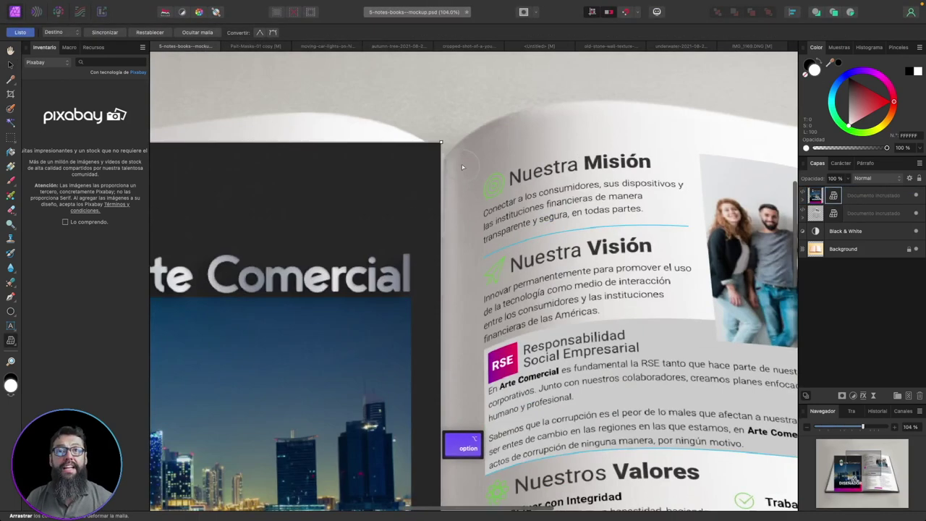
{"action": "scroll", "coordinate": [449, 155], "scroll_direction": "up", "scroll_amount": 2}
{"action": "left_click_drag", "start_coordinate": [435, 133], "coordinate": [440, 153]}
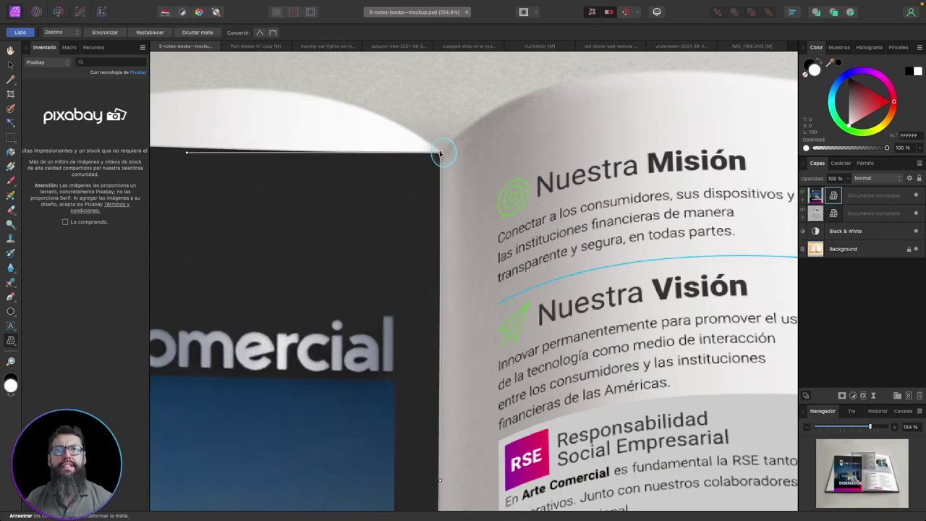
{"action": "scroll", "coordinate": [337, 260], "scroll_direction": "down", "scroll_amount": 1}
{"action": "scroll", "coordinate": [337, 261], "scroll_direction": "down", "scroll_amount": 5}
{"action": "scroll", "coordinate": [335, 260], "scroll_direction": "down", "scroll_amount": 5}
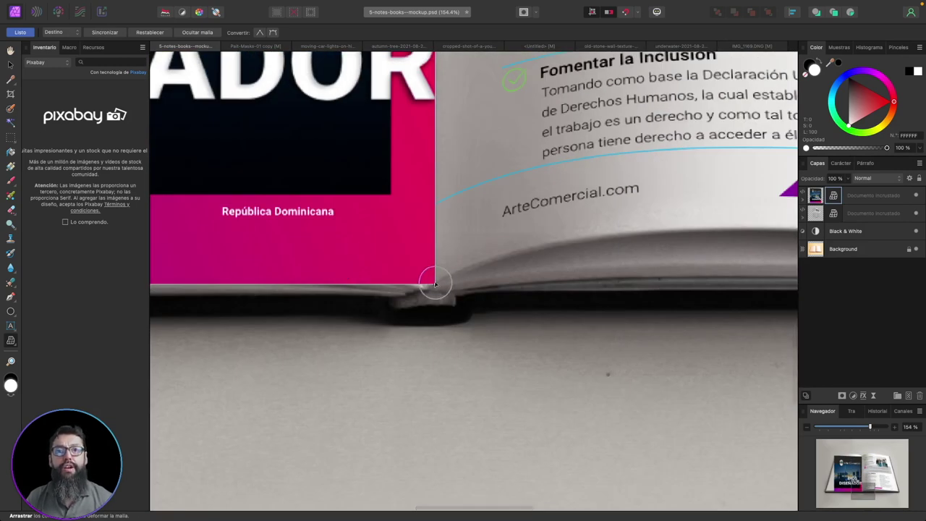
{"action": "left_click_drag", "start_coordinate": [434, 284], "coordinate": [425, 289]}
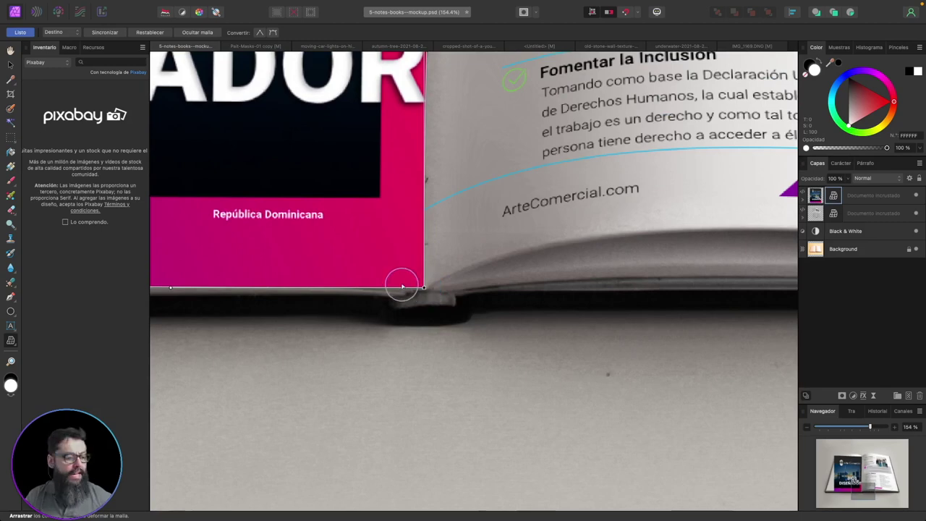
Pin the cover's bottom-left and top-left mesh corners onto the left page's corners.
{"action": "scroll", "coordinate": [399, 281], "scroll_direction": "left", "scroll_amount": 2}
{"action": "scroll", "coordinate": [398, 286], "scroll_direction": "left", "scroll_amount": 5}
{"action": "scroll", "coordinate": [362, 293], "scroll_direction": "left", "scroll_amount": 5}
{"action": "scroll", "coordinate": [348, 304], "scroll_direction": "left", "scroll_amount": 2}
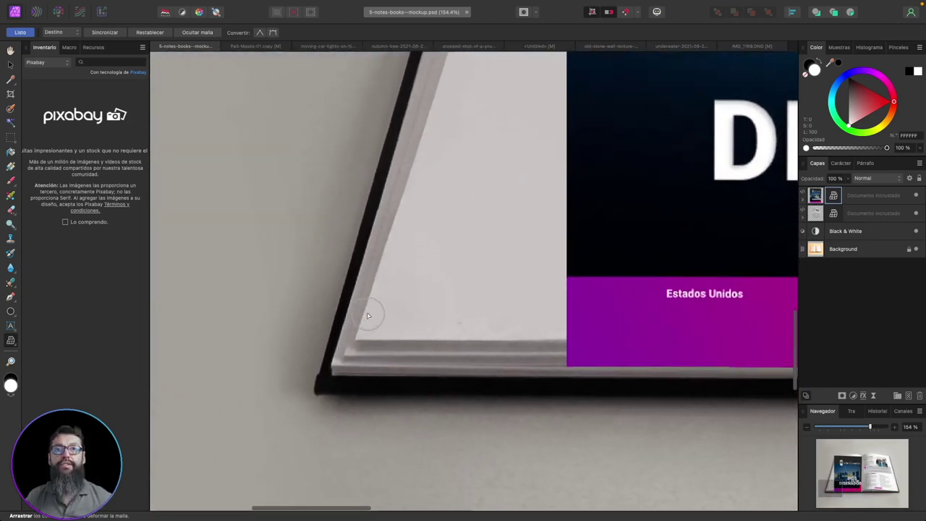
{"action": "scroll", "coordinate": [448, 310], "scroll_direction": "right", "scroll_amount": 4}
{"action": "scroll", "coordinate": [533, 297], "scroll_direction": "right", "scroll_amount": 3}
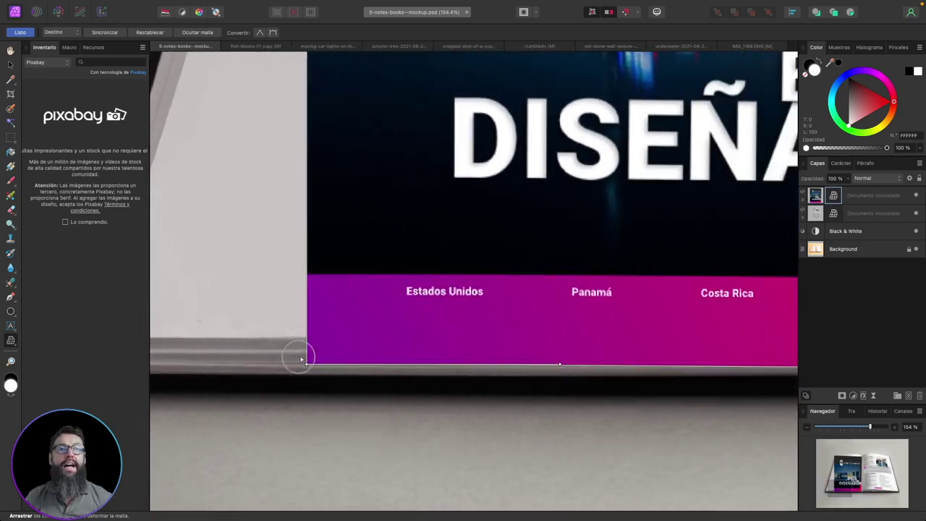
{"action": "scroll", "coordinate": [311, 352], "scroll_direction": "left", "scroll_amount": 5}
{"action": "scroll", "coordinate": [405, 365], "scroll_direction": "left", "scroll_amount": 2}
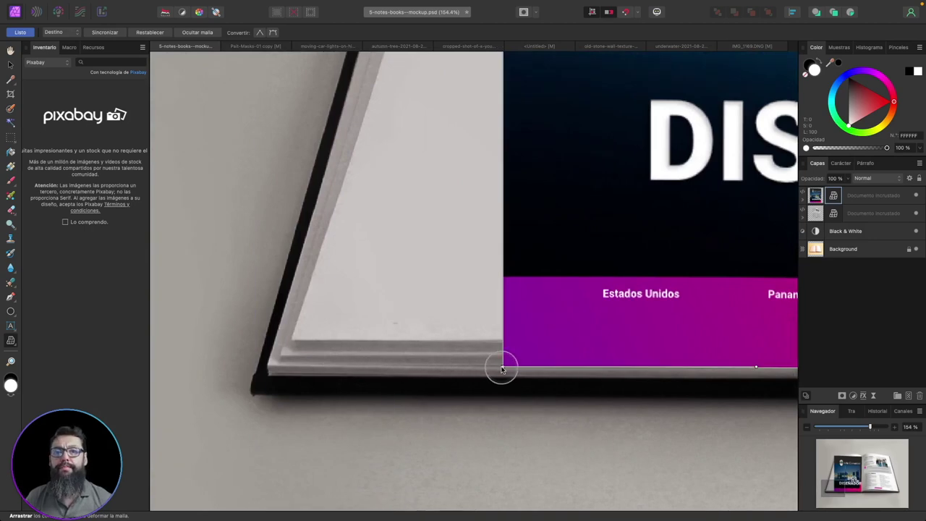
{"action": "left_click_drag", "start_coordinate": [503, 369], "coordinate": [293, 339]}
{"action": "scroll", "coordinate": [439, 261], "scroll_direction": "up", "scroll_amount": 1}
{"action": "scroll", "coordinate": [436, 259], "scroll_direction": "up", "scroll_amount": 5}
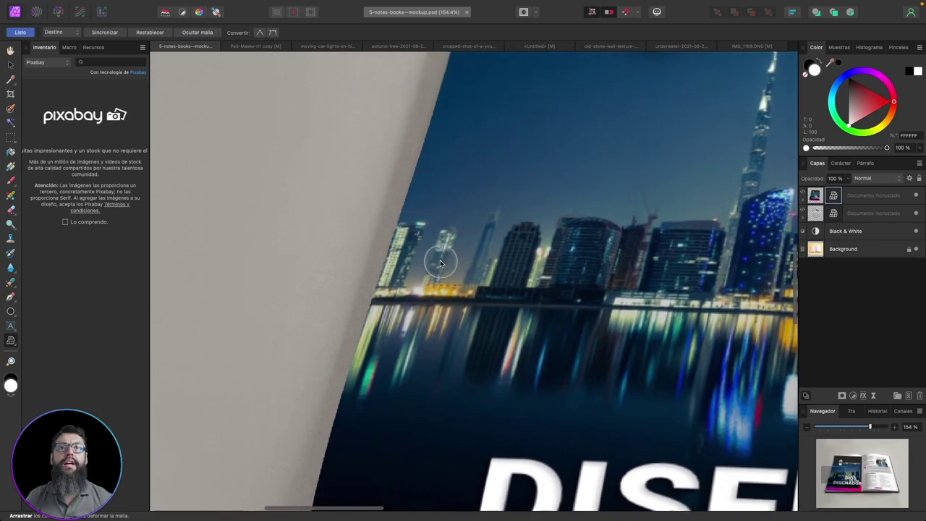
{"action": "scroll", "coordinate": [440, 263], "scroll_direction": "up", "scroll_amount": 3}
{"action": "scroll", "coordinate": [441, 262], "scroll_direction": "up", "scroll_amount": 6}
{"action": "scroll", "coordinate": [426, 193], "scroll_direction": "up", "scroll_amount": 3}
{"action": "scroll", "coordinate": [425, 193], "scroll_direction": "down", "scroll_amount": 5}
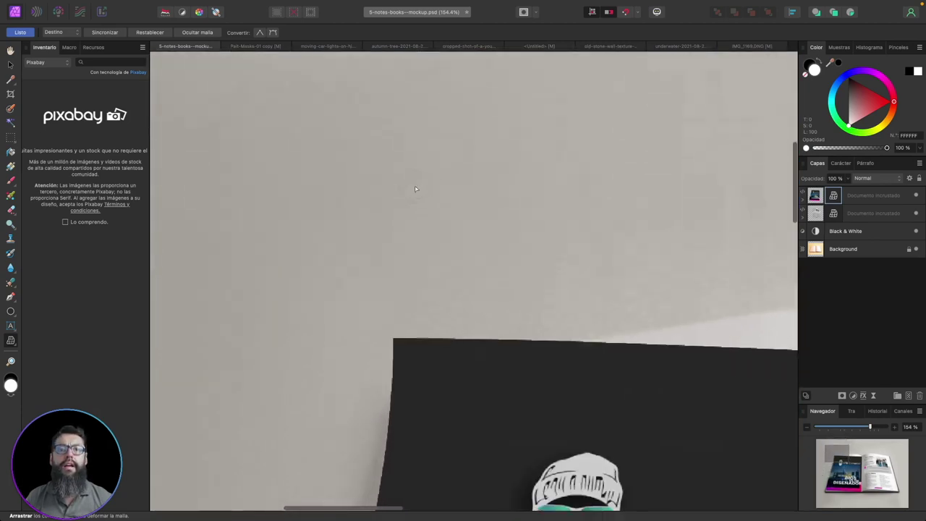
{"action": "scroll", "coordinate": [406, 259], "scroll_direction": "down", "scroll_amount": 2}
{"action": "mouse_move", "coordinate": [392, 252]}
{"action": "left_mouse_down"}
{"action": "mouse_move", "coordinate": [414, 294]}
{"action": "mouse_move", "coordinate": [459, 325]}
{"action": "mouse_move", "coordinate": [473, 294]}
{"action": "mouse_move", "coordinate": [467, 269]}
{"action": "left_mouse_up"}
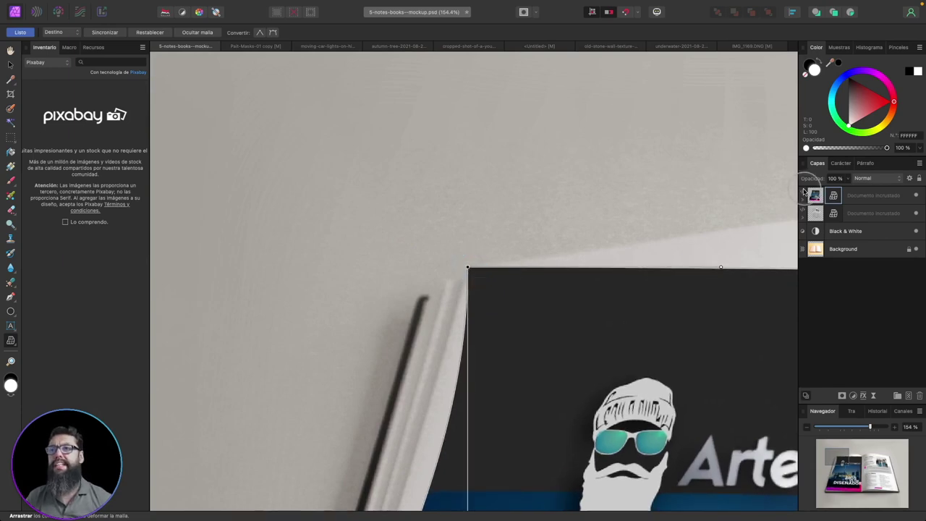
Select the cover layer, fit the whole mockup in view, and expand it to show the mesh warp.
{"action": "left_click", "coordinate": [816, 199]}
{"action": "key", "text": "ctrl+0"}
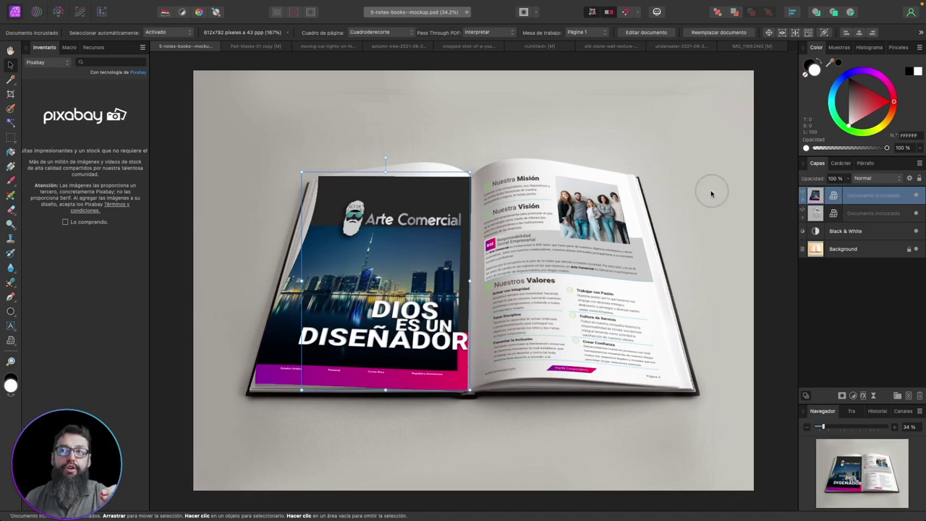
{"action": "left_click", "coordinate": [803, 194]}
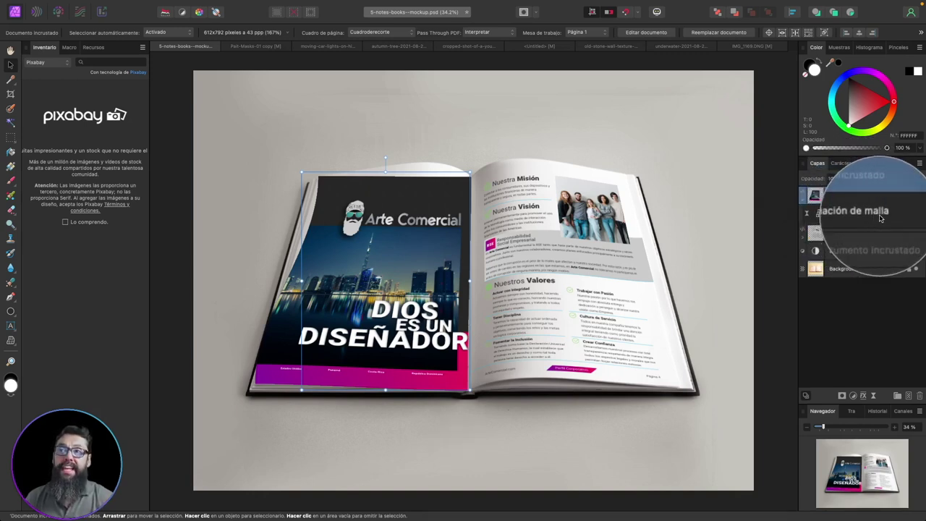
Lower the cover layer's opacity so the page shows through while warping.
{"action": "left_click", "coordinate": [820, 214]}
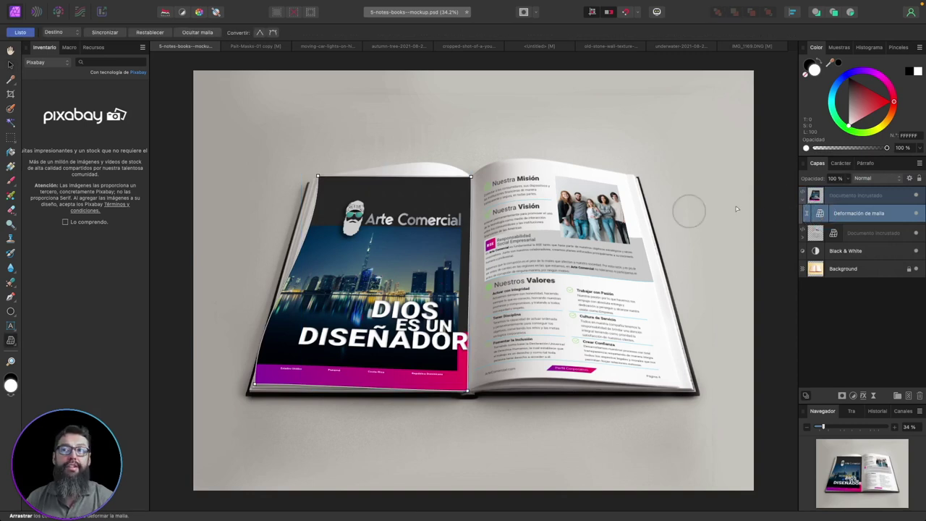
{"action": "left_click", "coordinate": [815, 194]}
{"action": "left_click_drag", "start_coordinate": [832, 178], "coordinate": [799, 178]}
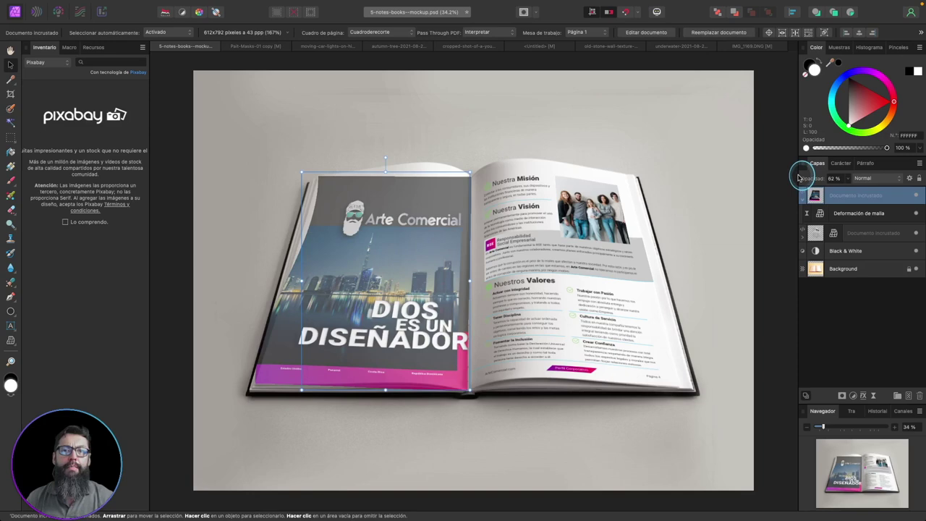
{"action": "left_click", "coordinate": [820, 212]}
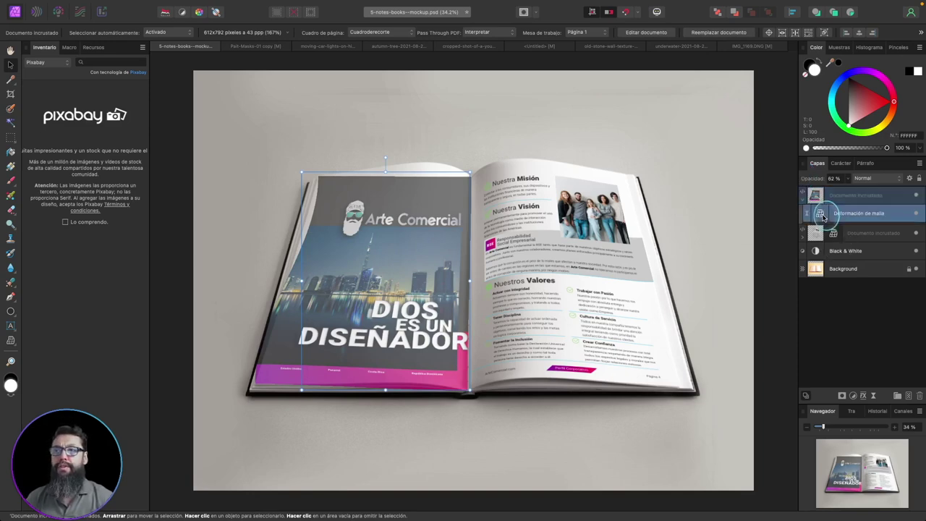
Curve the cover's bottom and left edges to follow the page bend.
{"action": "scroll", "coordinate": [343, 410], "scroll_direction": "up", "scroll_amount": 5}
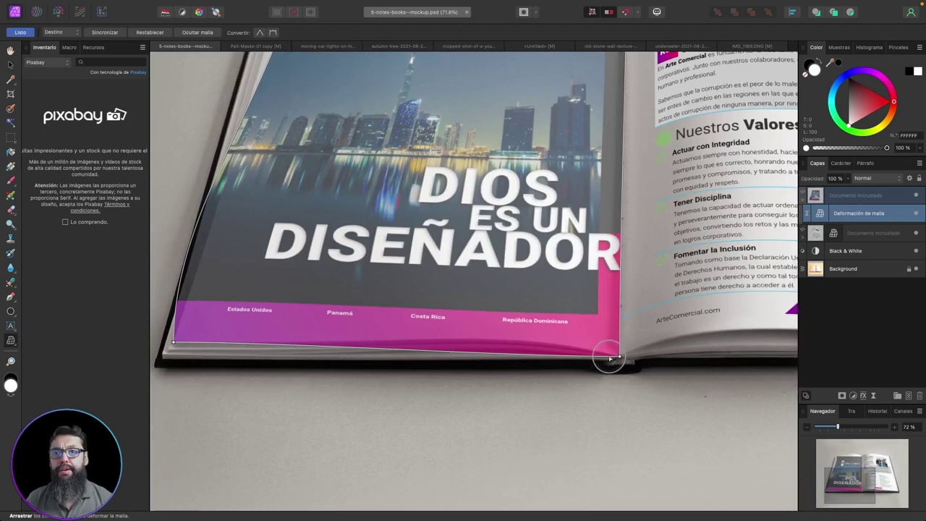
{"action": "left_click_drag", "start_coordinate": [507, 352], "coordinate": [518, 343]}
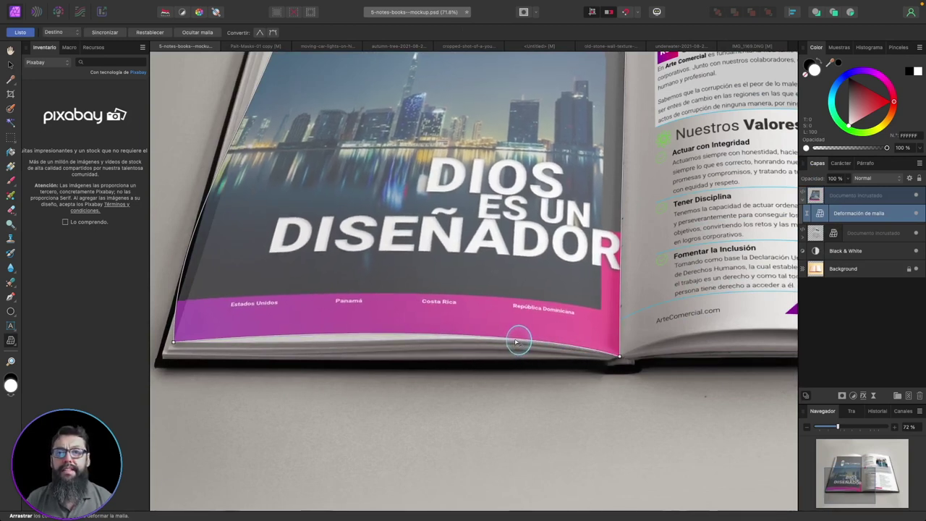
{"action": "left_click", "coordinate": [173, 343]}
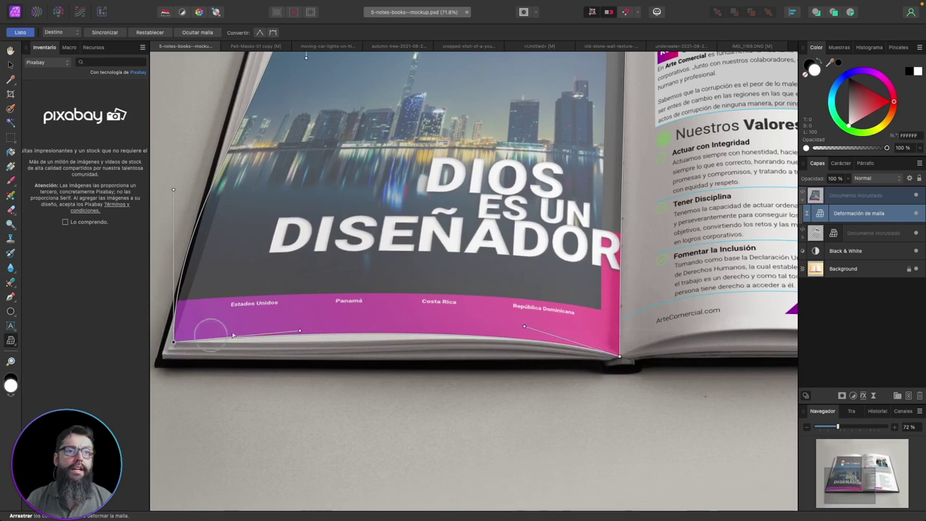
{"action": "left_click_drag", "start_coordinate": [299, 332], "coordinate": [307, 346]}
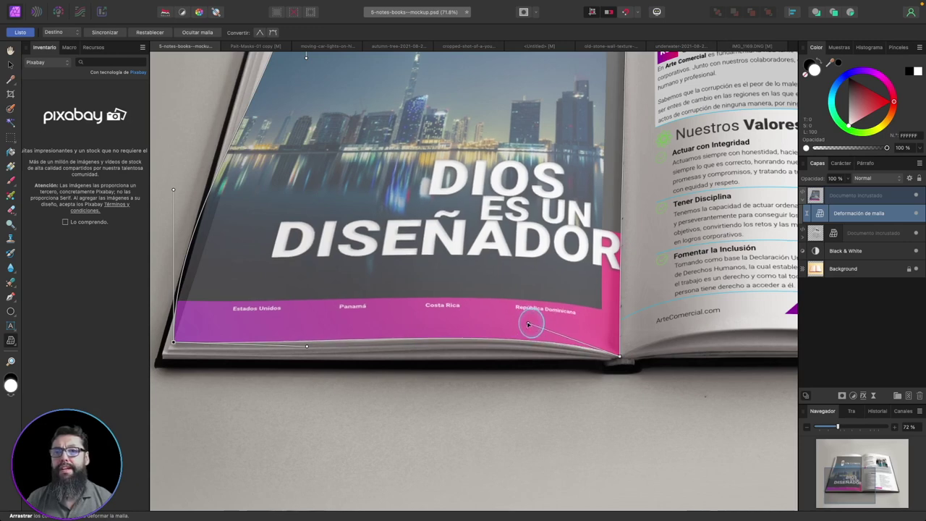
{"action": "scroll", "coordinate": [347, 318], "scroll_direction": "up", "scroll_amount": 5}
{"action": "scroll", "coordinate": [353, 342], "scroll_direction": "down", "scroll_amount": 1}
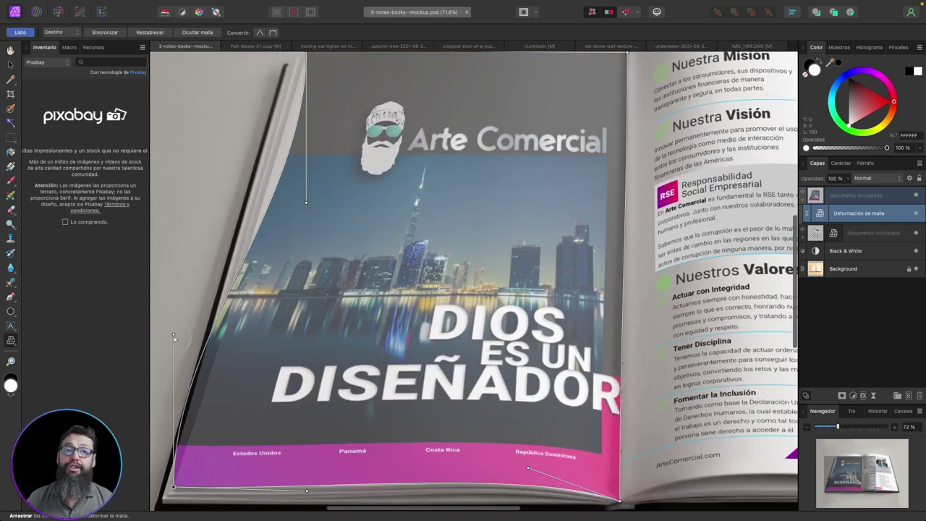
{"action": "left_click_drag", "start_coordinate": [174, 337], "coordinate": [205, 352]}
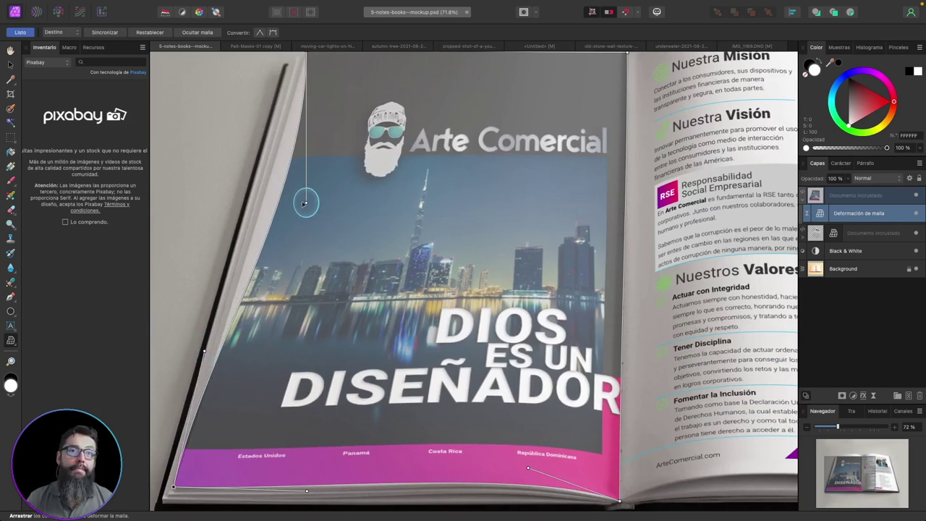
Bend the cover's upper-left and top edges upward to match the page curve.
{"action": "left_click_drag", "start_coordinate": [306, 202], "coordinate": [275, 193]}
{"action": "scroll", "coordinate": [273, 199], "scroll_direction": "up", "scroll_amount": 5}
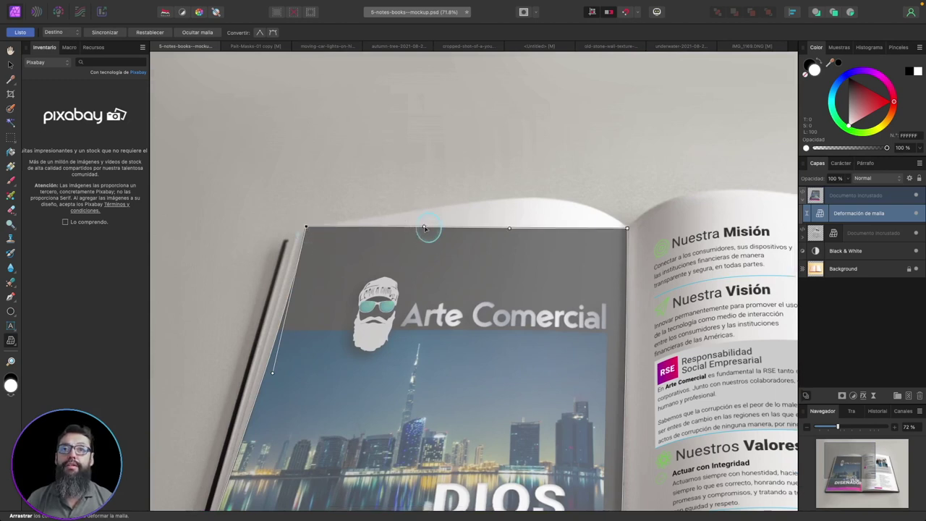
{"action": "left_click_drag", "start_coordinate": [425, 229], "coordinate": [434, 206]}
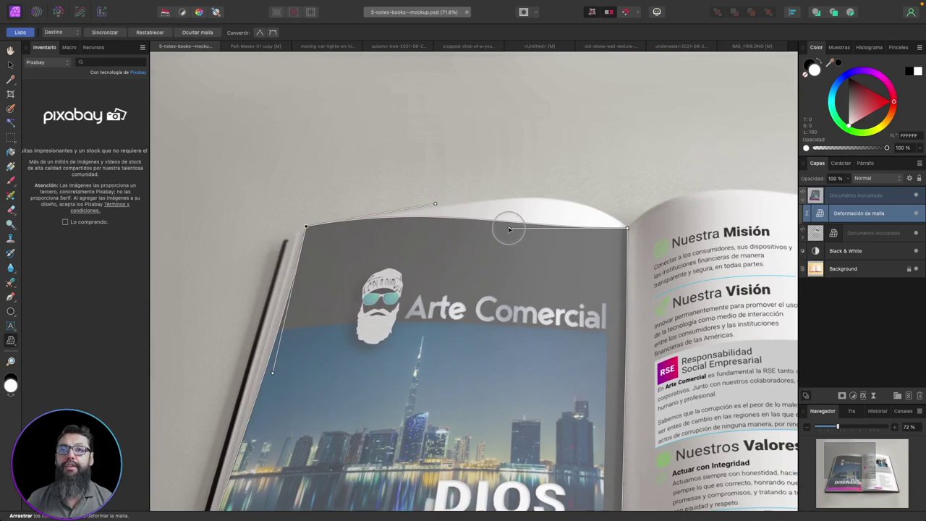
{"action": "left_click_drag", "start_coordinate": [511, 230], "coordinate": [569, 172]}
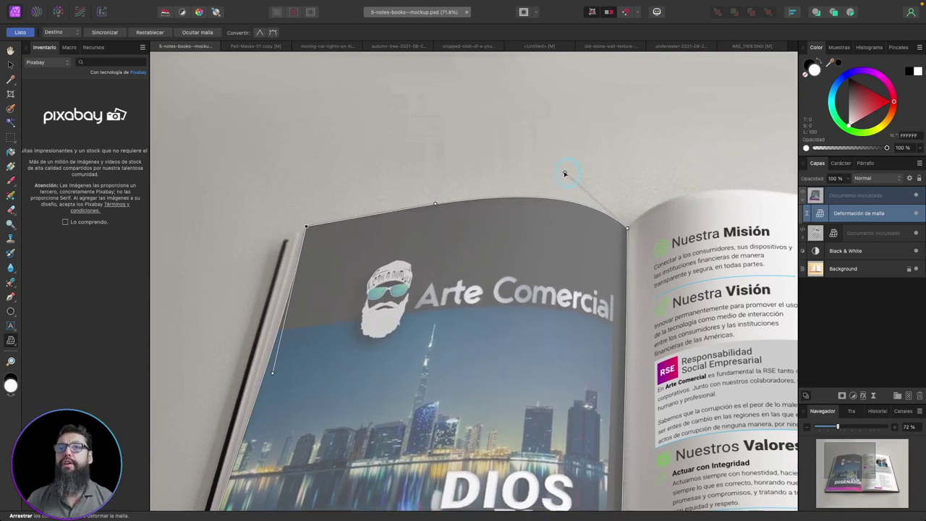
{"action": "scroll", "coordinate": [622, 304], "scroll_direction": "down", "scroll_amount": 3}
{"action": "scroll", "coordinate": [630, 341], "scroll_direction": "down", "scroll_amount": 3}
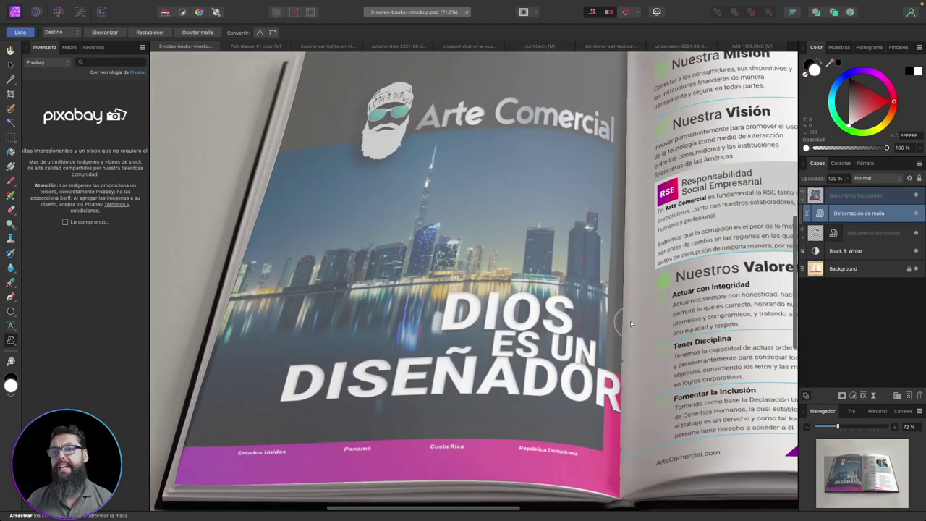
{"action": "scroll", "coordinate": [630, 340], "scroll_direction": "up", "scroll_amount": 2}
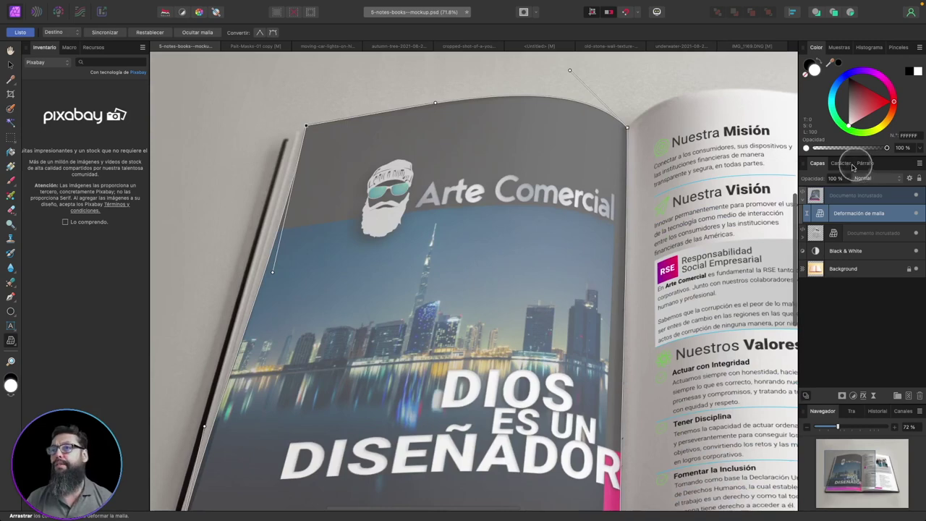
Select the background layer and zoom to fit the whole book mockup.
{"action": "left_click", "coordinate": [812, 191]}
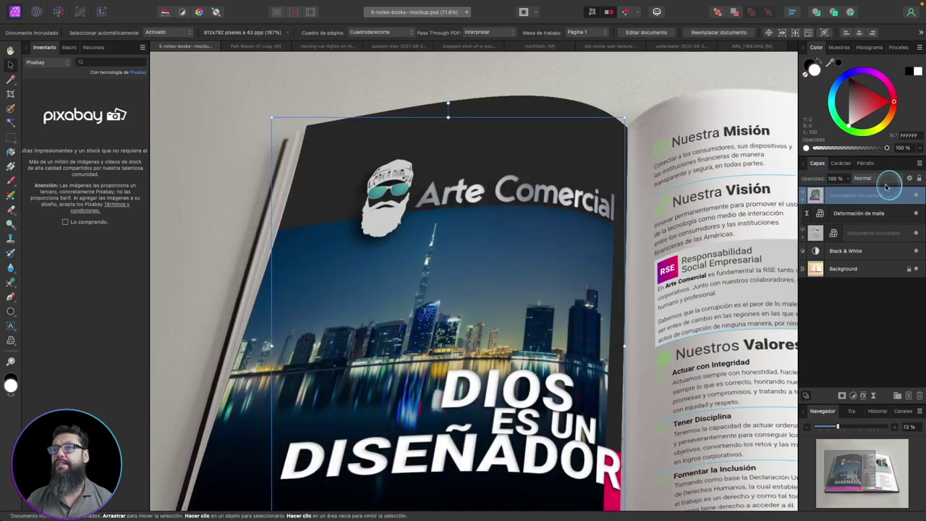
{"action": "left_click", "coordinate": [230, 108]}
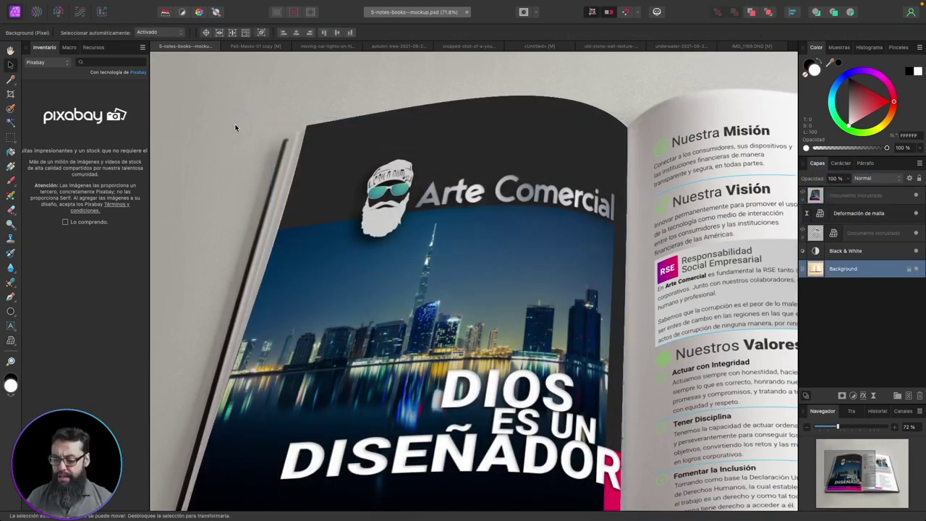
{"action": "key", "text": "ctrl+0"}
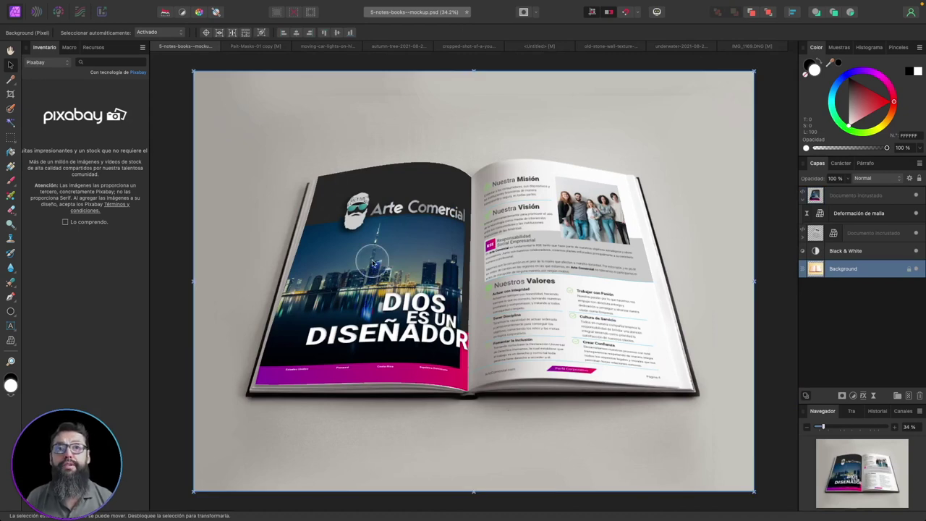
{"action": "left_click", "coordinate": [372, 260]}
{"action": "left_click", "coordinate": [20, 103]}
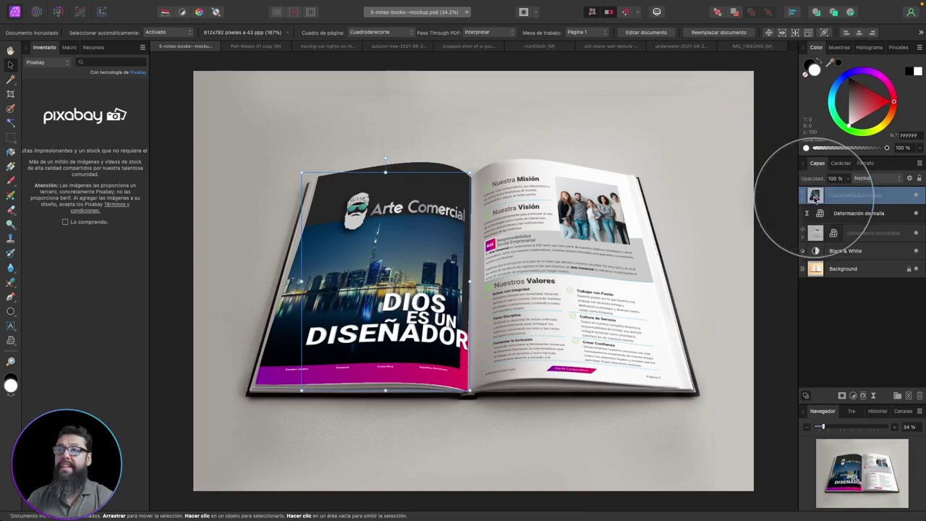
{"action": "double_click", "coordinate": [815, 196]}
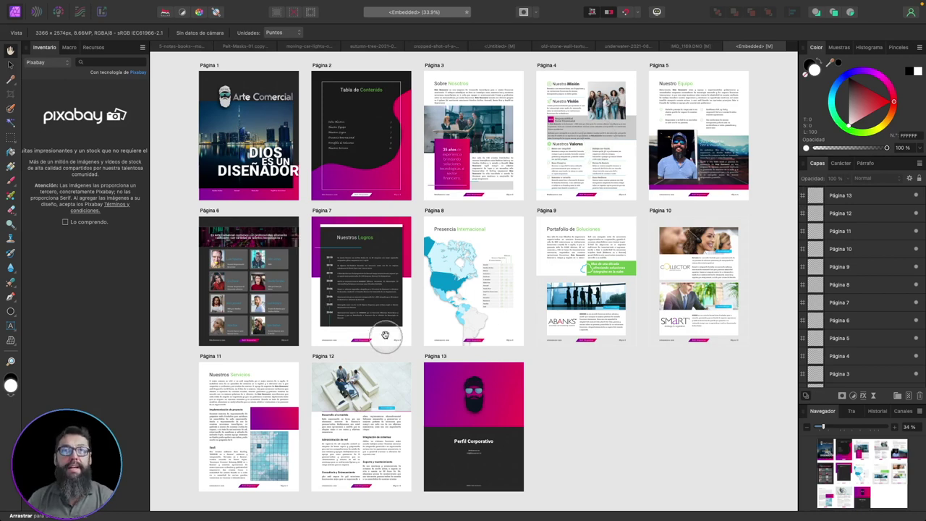
{"action": "left_click", "coordinate": [727, 45]}
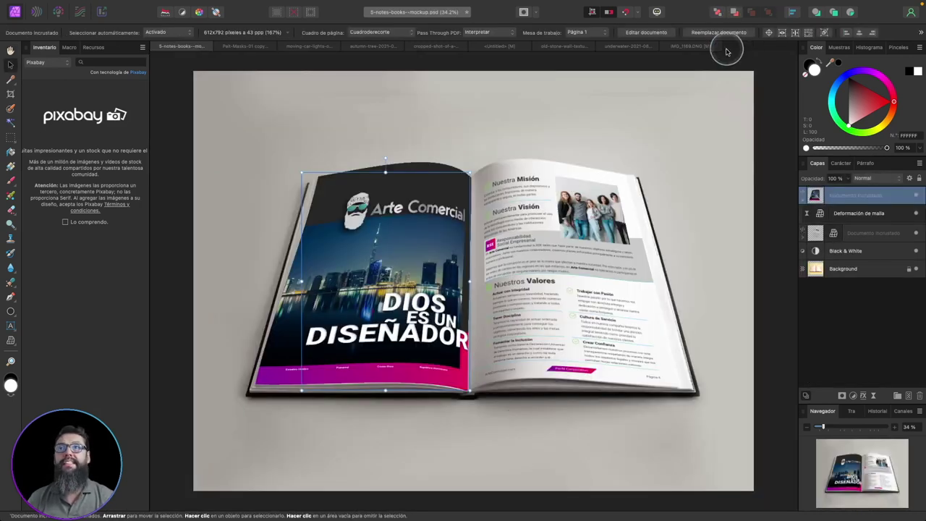
Switch the left page's embedded PDF to page 5, Nuestro Equipo, via the page list.
{"action": "left_click", "coordinate": [634, 190]}
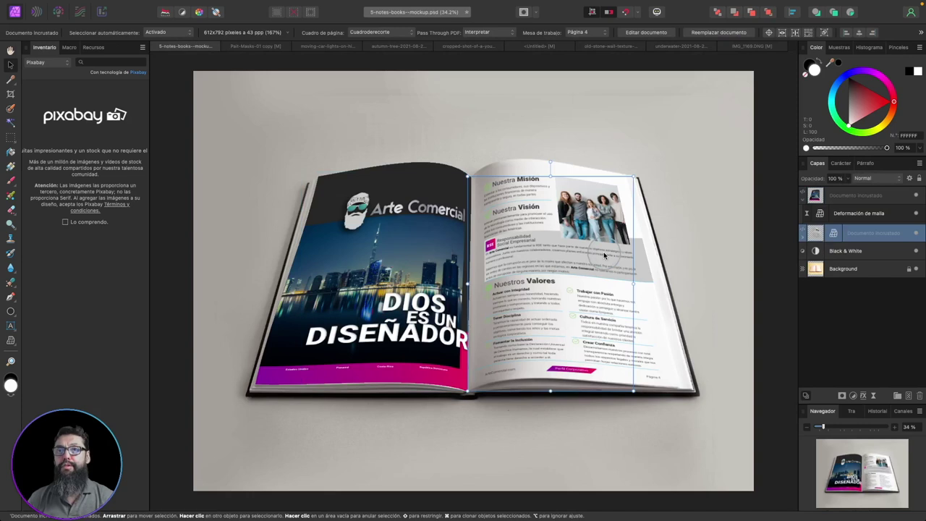
{"action": "left_click", "coordinate": [411, 254]}
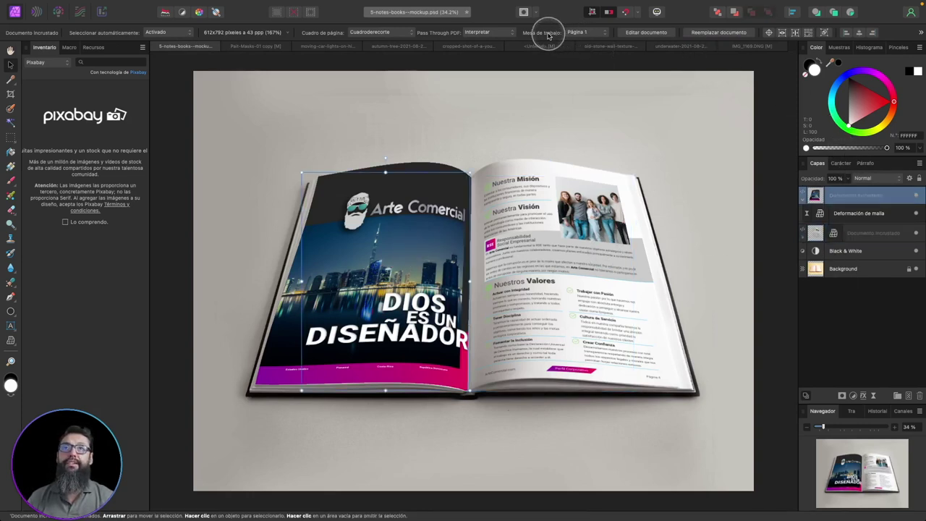
{"action": "left_click", "coordinate": [587, 32]}
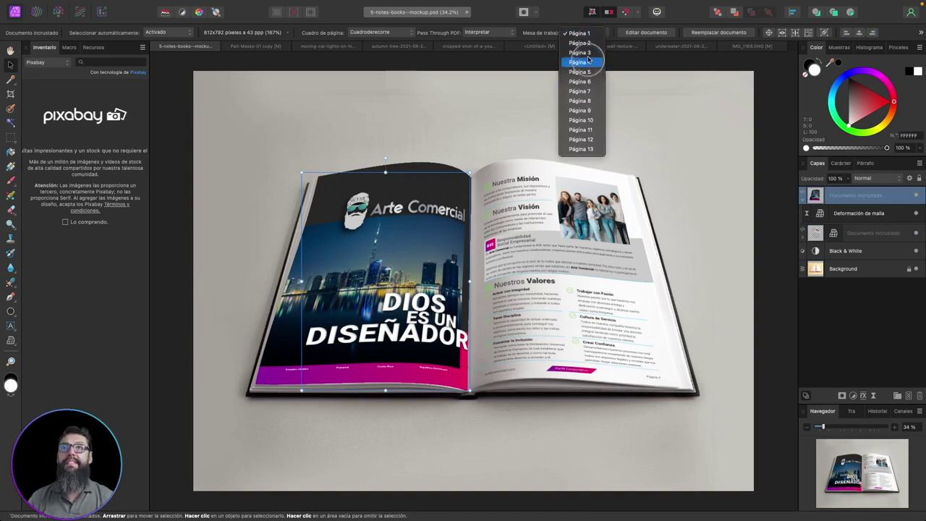
{"action": "left_click", "coordinate": [586, 54]}
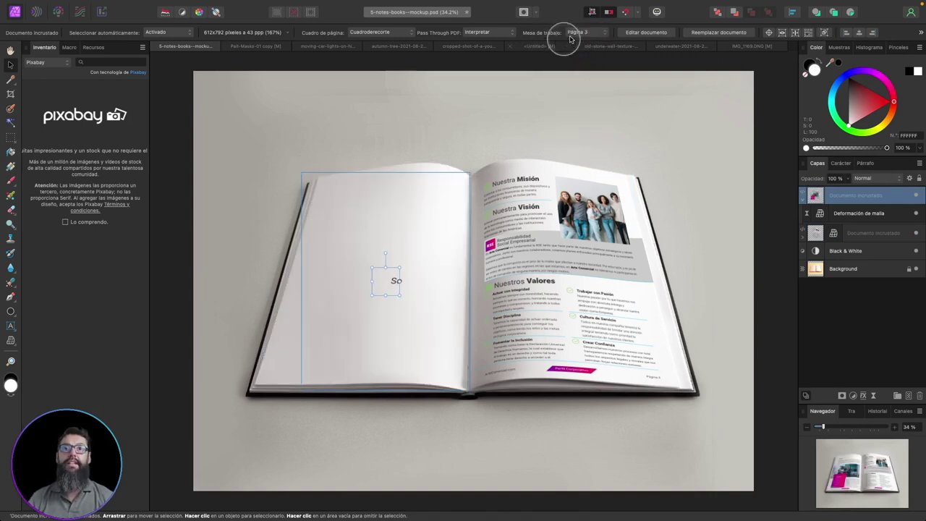
{"action": "left_click", "coordinate": [583, 32]}
{"action": "left_click", "coordinate": [580, 53]}
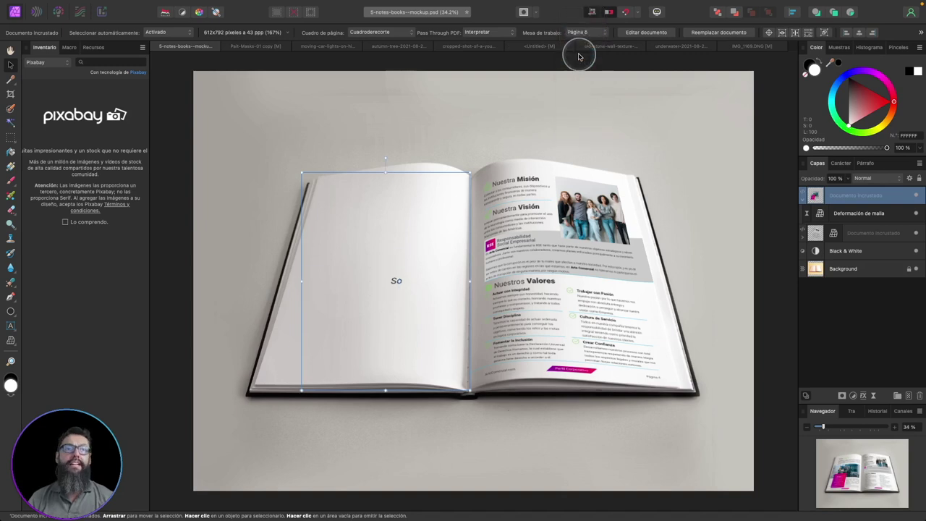
{"action": "left_click", "coordinate": [547, 107]}
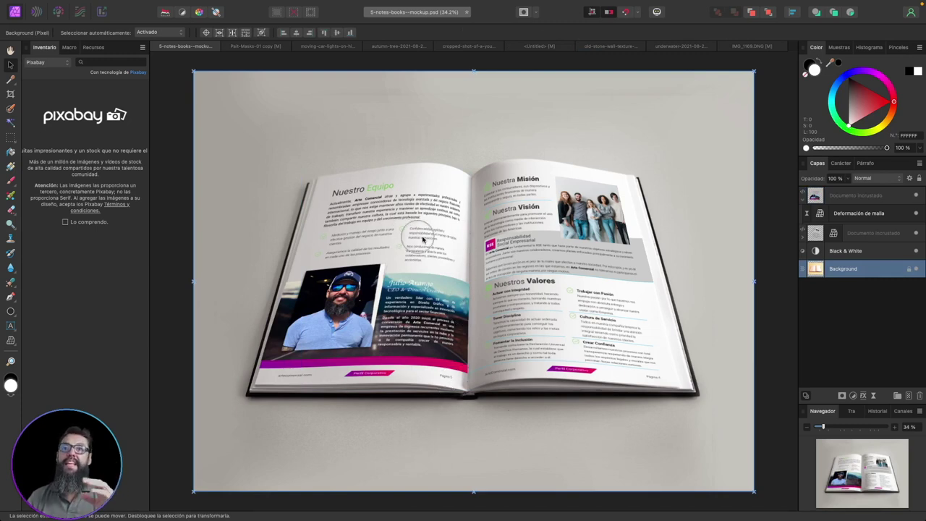
{"action": "left_click", "coordinate": [450, 259]}
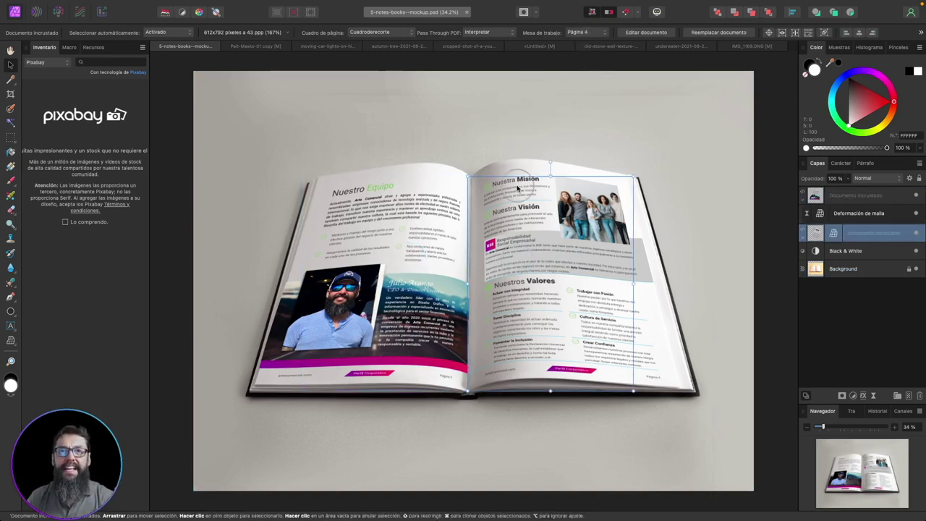
{"action": "mouse_move", "coordinate": [244, 5]}
{"action": "left_click", "coordinate": [219, 5]}
{"action": "mouse_move", "coordinate": [262, 131]}
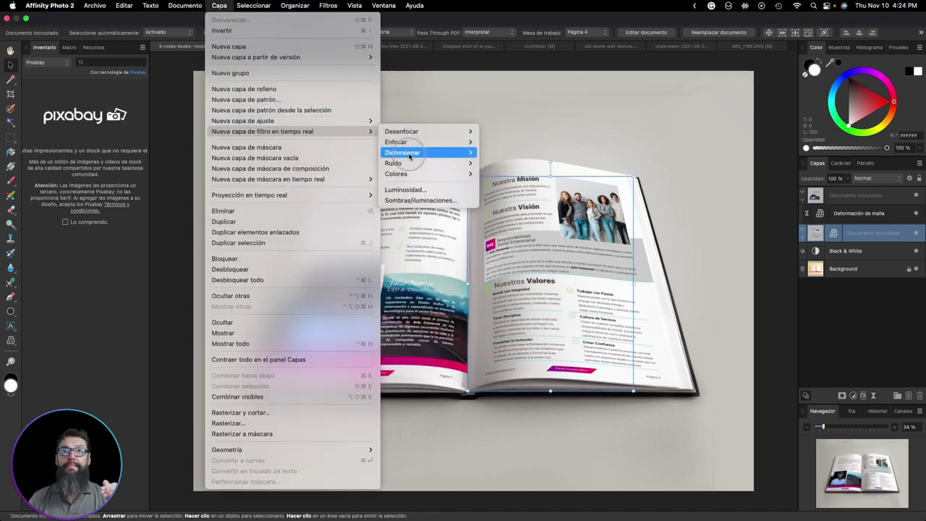
{"action": "mouse_move", "coordinate": [402, 153]}
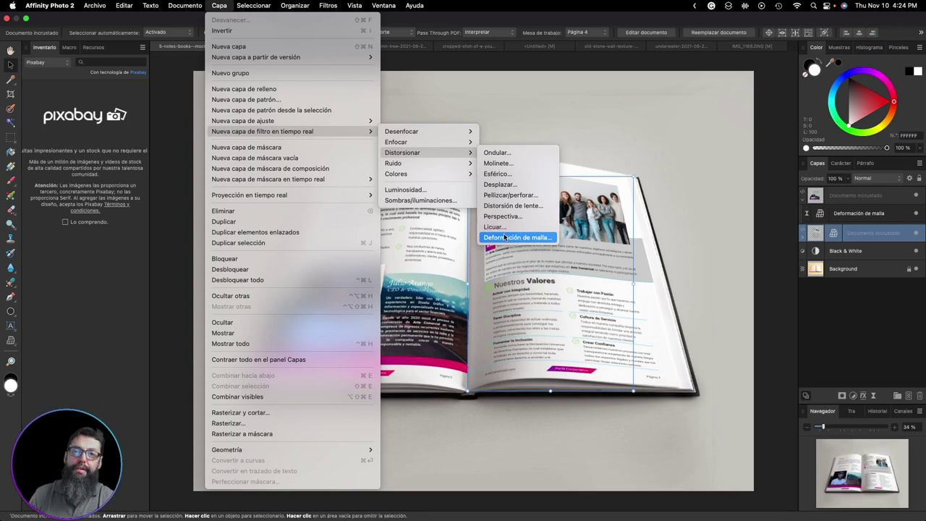
{"action": "left_click", "coordinate": [567, 131]}
{"action": "left_click", "coordinate": [418, 159]}
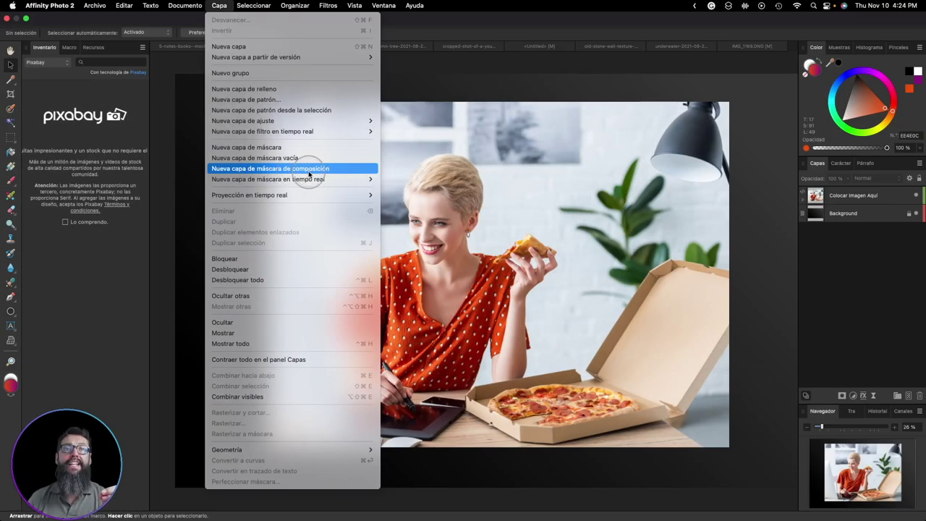
Select the Colocar Imagen Aquí photo layer and expand it to reveal its mask layers.
{"action": "left_click", "coordinate": [508, 177]}
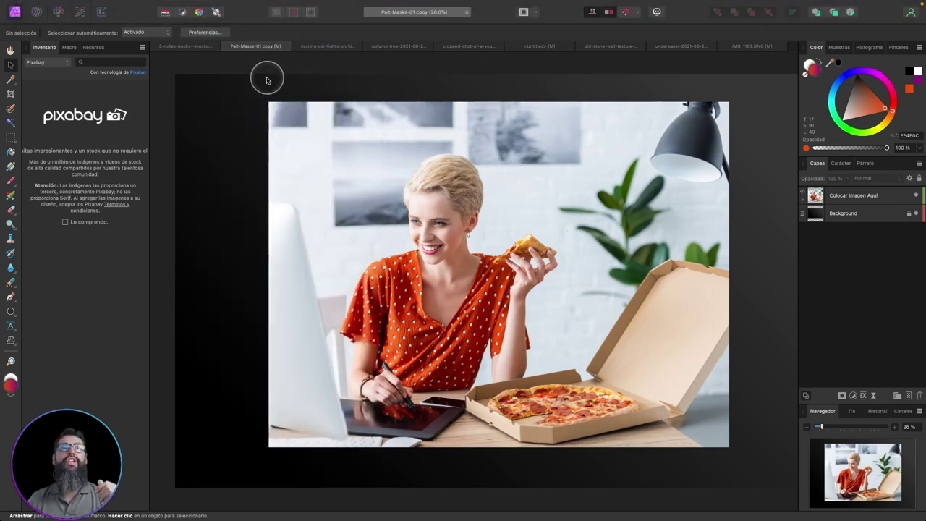
{"action": "left_click", "coordinate": [266, 80]}
{"action": "left_click", "coordinate": [361, 205]}
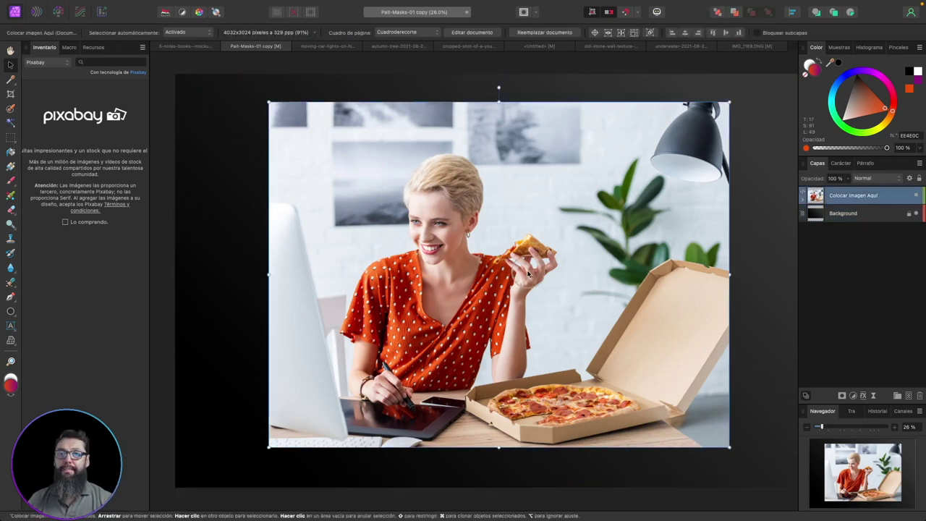
{"action": "left_click_drag", "start_coordinate": [827, 209], "coordinate": [806, 203]}
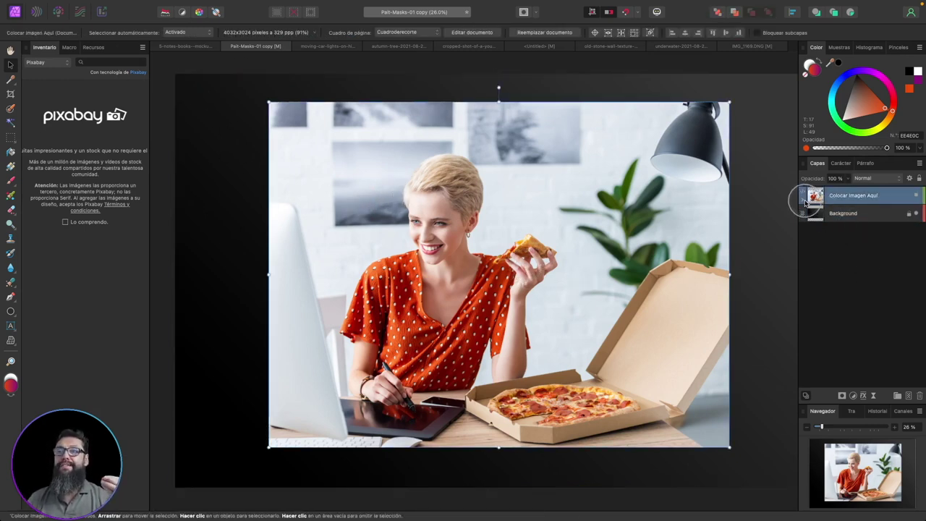
{"action": "left_click", "coordinate": [805, 203]}
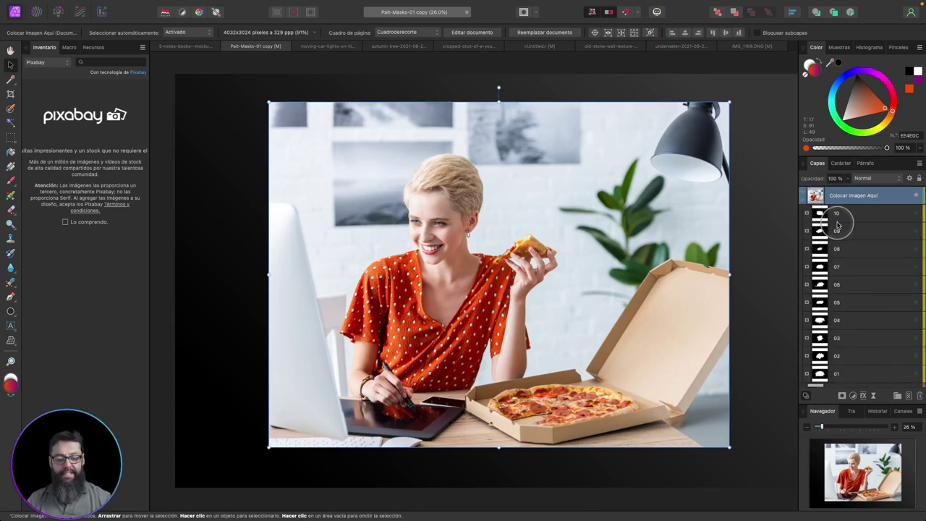
{"action": "scroll", "coordinate": [848, 240], "scroll_direction": "down", "scroll_amount": 1}
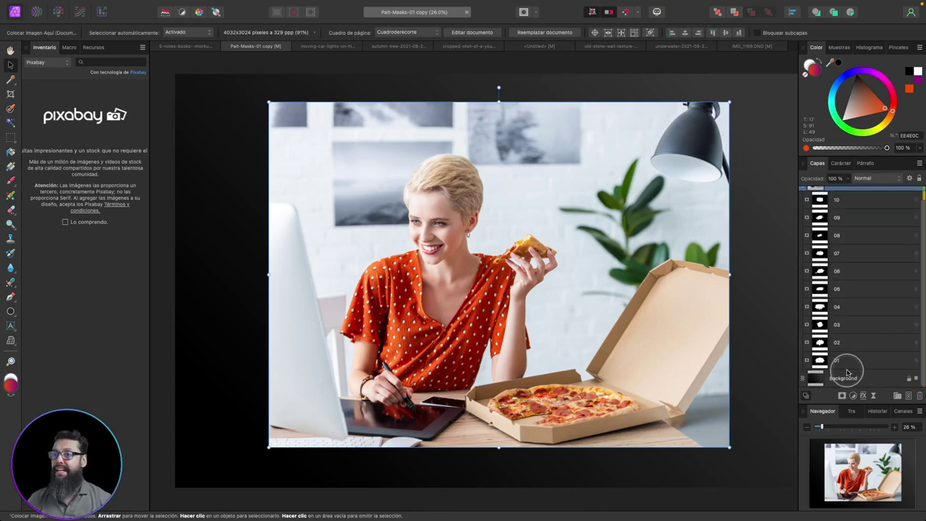
{"action": "scroll", "coordinate": [850, 261], "scroll_direction": "up", "scroll_amount": 1}
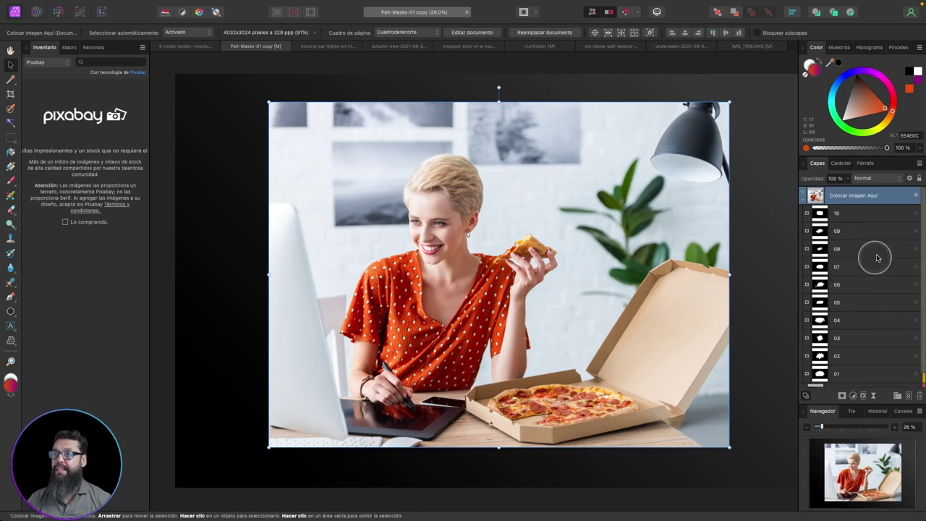
Preview brush-stroke masks 10, 09 and 08 on the pizza photo.
{"action": "left_click", "coordinate": [917, 214]}
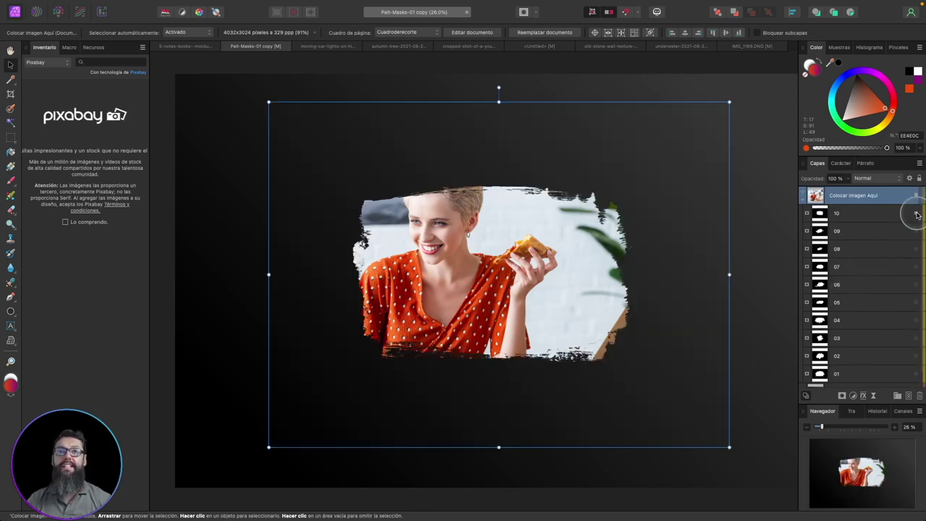
{"action": "left_click", "coordinate": [916, 213]}
{"action": "left_click", "coordinate": [917, 231]}
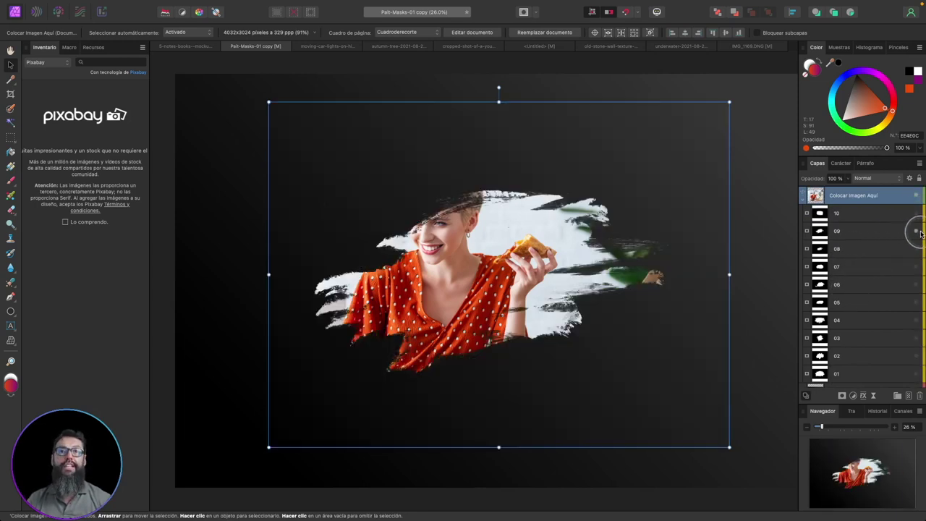
{"action": "left_click", "coordinate": [916, 231]}
{"action": "left_click", "coordinate": [917, 249]}
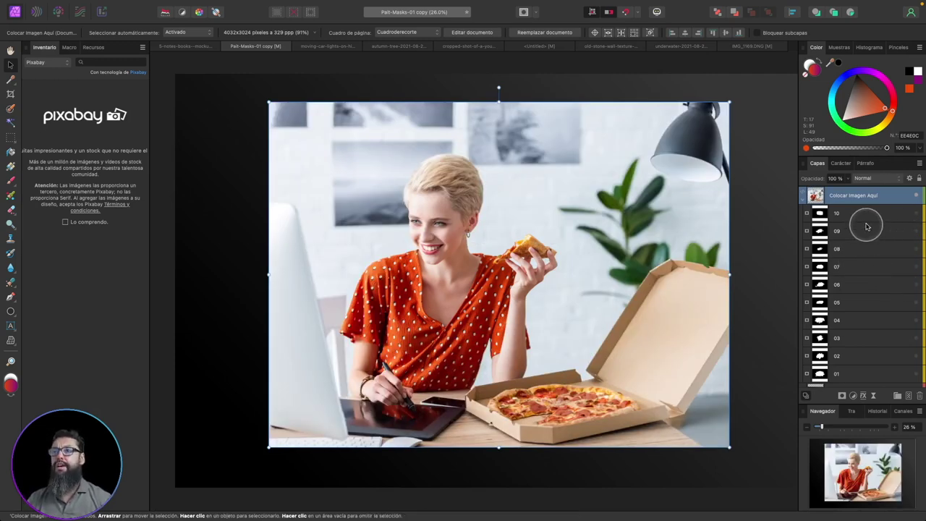
Toggle masks 02 through 05 to compare stroke shapes, then hide them to show the full photo.
{"action": "left_click", "coordinate": [916, 356]}
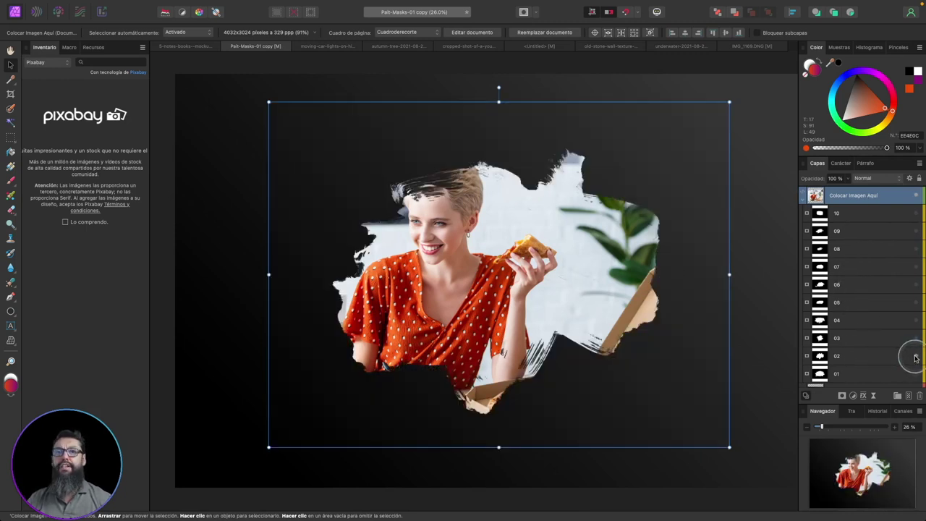
{"action": "left_click", "coordinate": [916, 338]}
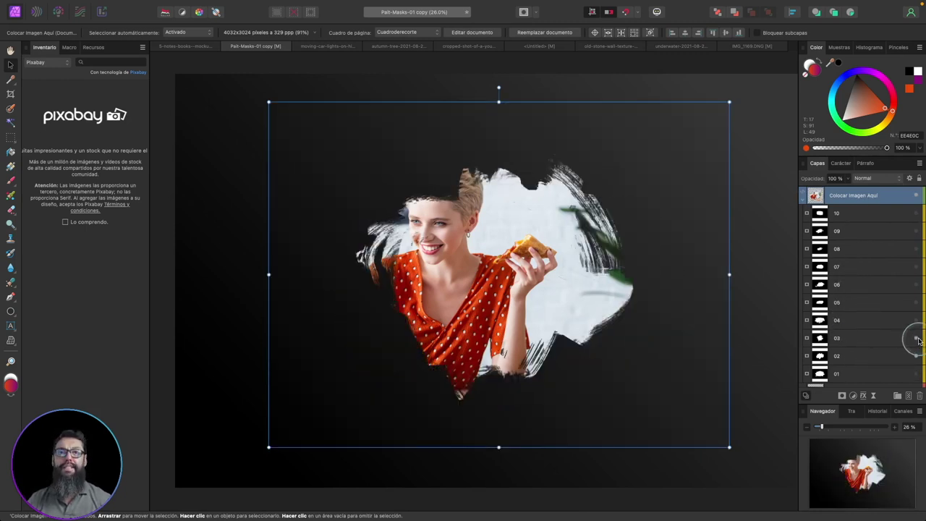
{"action": "left_click", "coordinate": [916, 320]}
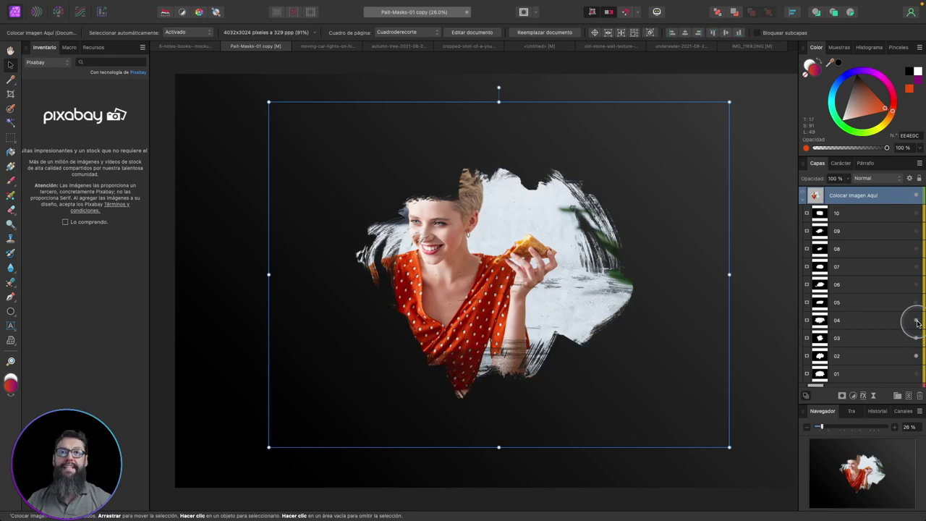
{"action": "left_click", "coordinate": [915, 304]}
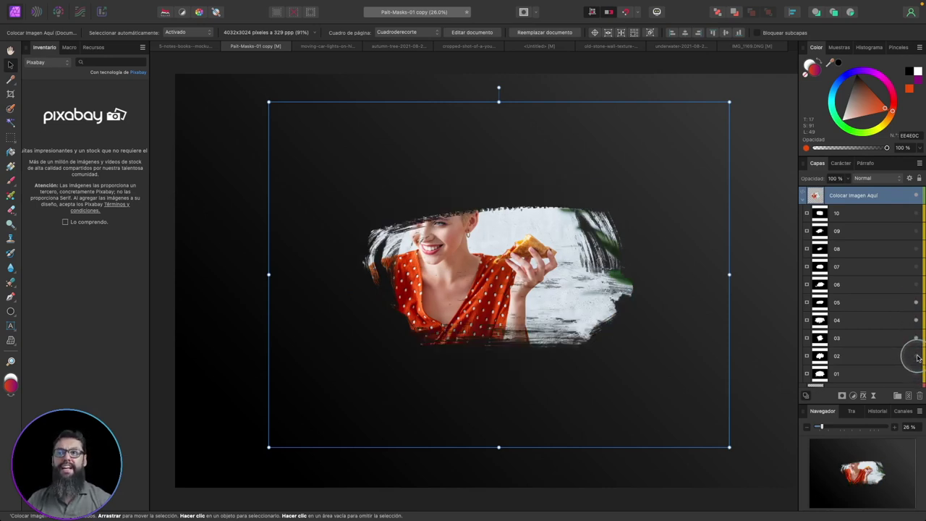
{"action": "left_click", "coordinate": [915, 338]}
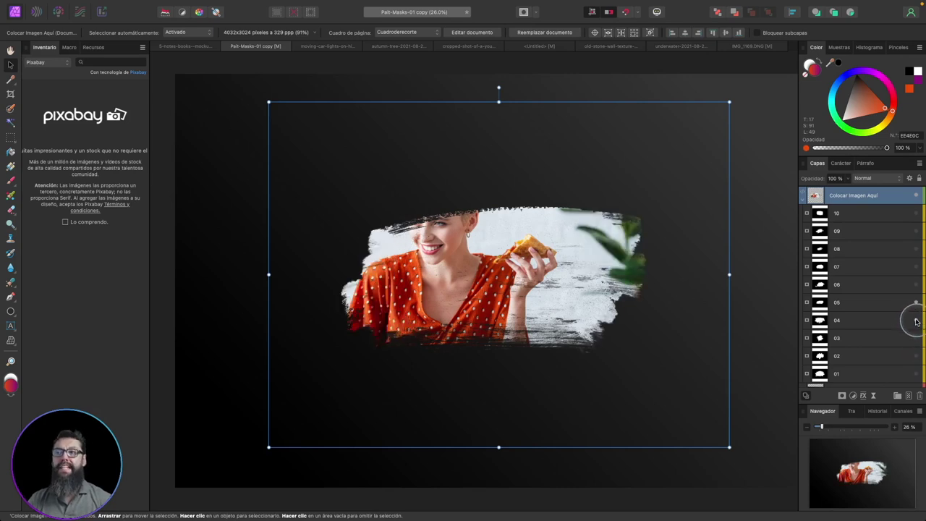
{"action": "left_click", "coordinate": [917, 321]}
{"action": "left_click", "coordinate": [916, 303]}
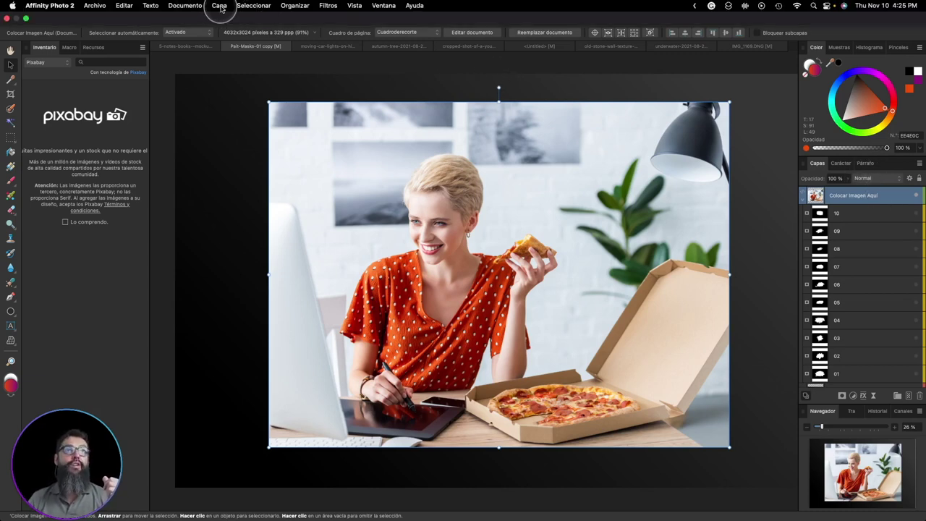
Add a new Máscara de composición layer from the Capa menu.
{"action": "left_click", "coordinate": [219, 5]}
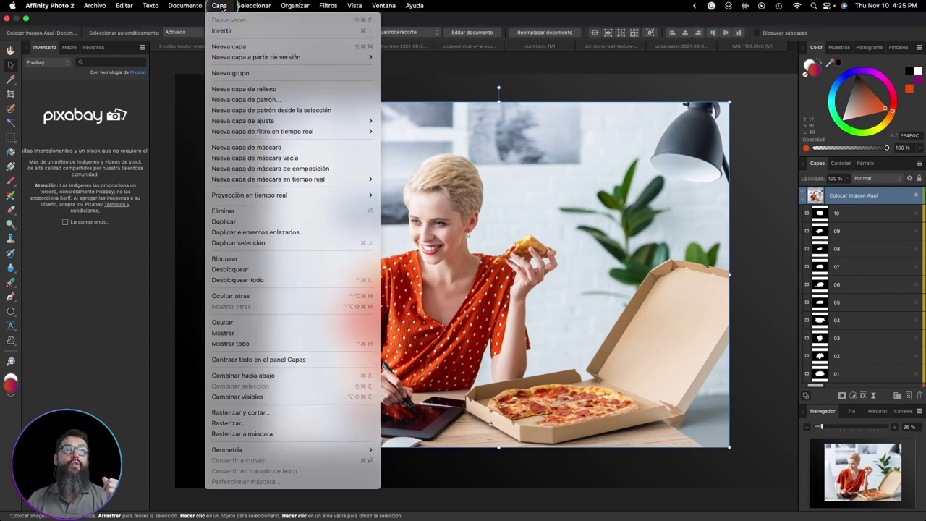
{"action": "left_click", "coordinate": [276, 170]}
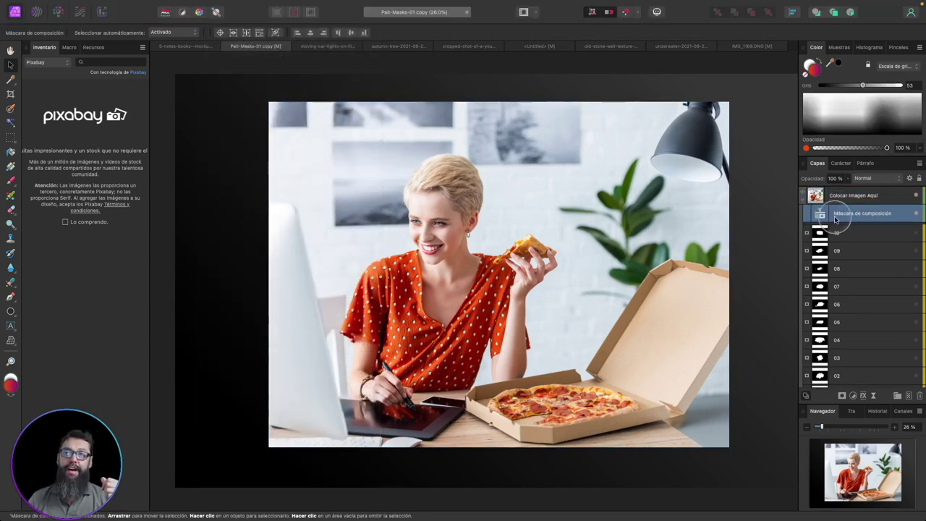
{"action": "mouse_move", "coordinate": [820, 214]}
{"action": "left_mouse_down"}
{"action": "mouse_move", "coordinate": [861, 202]}
{"action": "mouse_move", "coordinate": [849, 202]}
{"action": "left_mouse_up"}
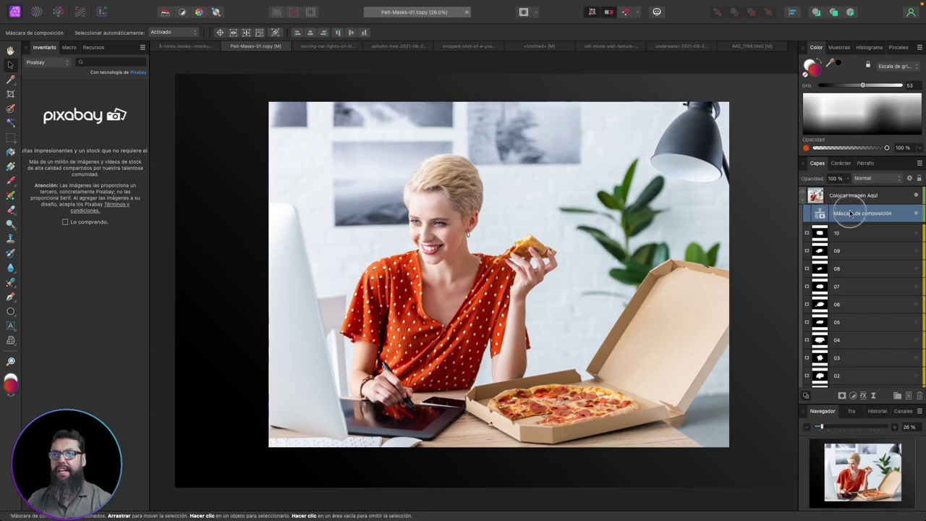
Move mask layers 10 through 01 inside the compound mask and expand it.
{"action": "left_click", "coordinate": [837, 233]}
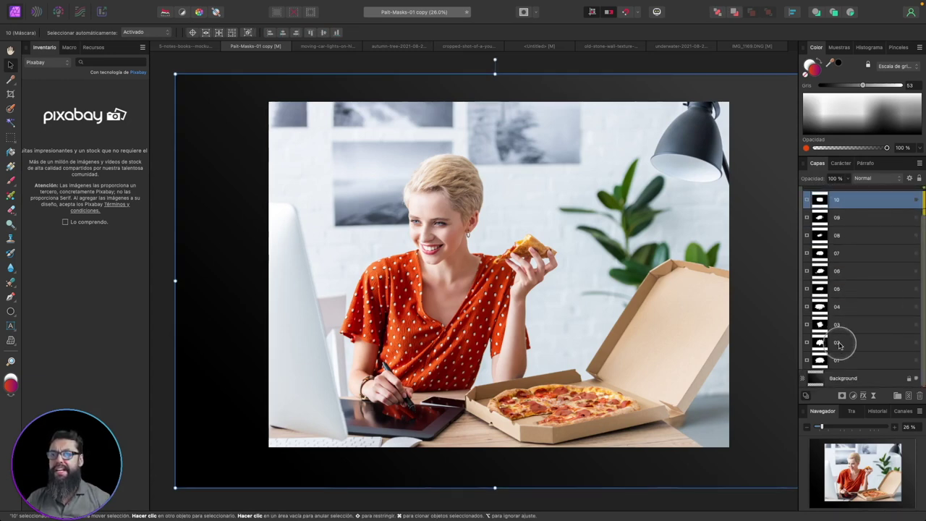
{"action": "left_click", "coordinate": [840, 362], "text": "shift"}
{"action": "left_click_drag", "start_coordinate": [840, 366], "coordinate": [856, 239]}
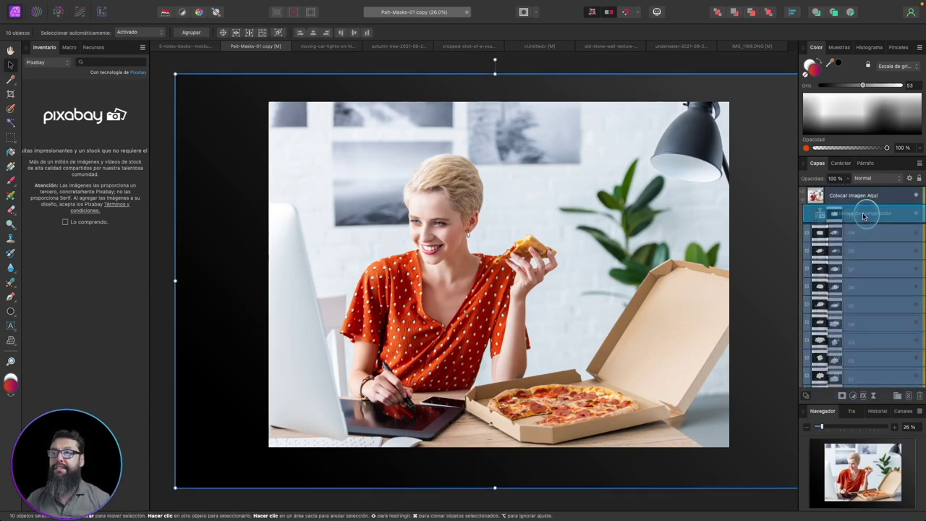
{"action": "left_click_drag", "start_coordinate": [847, 236], "coordinate": [863, 217]}
{"action": "left_click", "coordinate": [808, 211]}
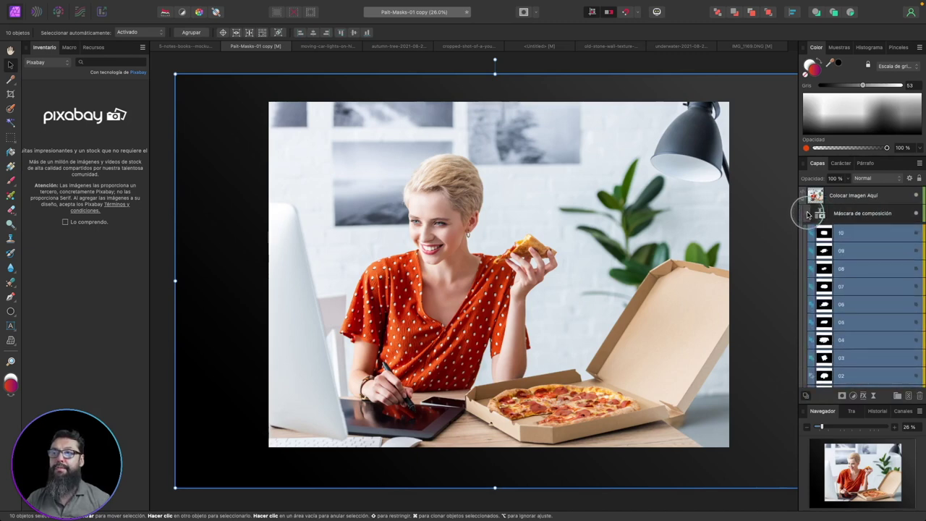
{"action": "scroll", "coordinate": [844, 277], "scroll_direction": "down", "scroll_amount": 2}
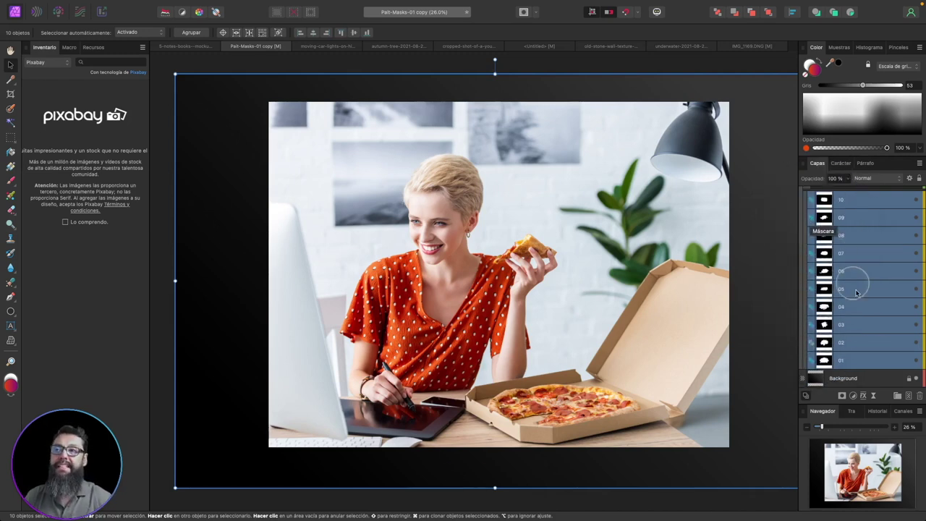
{"action": "left_click", "coordinate": [917, 290]}
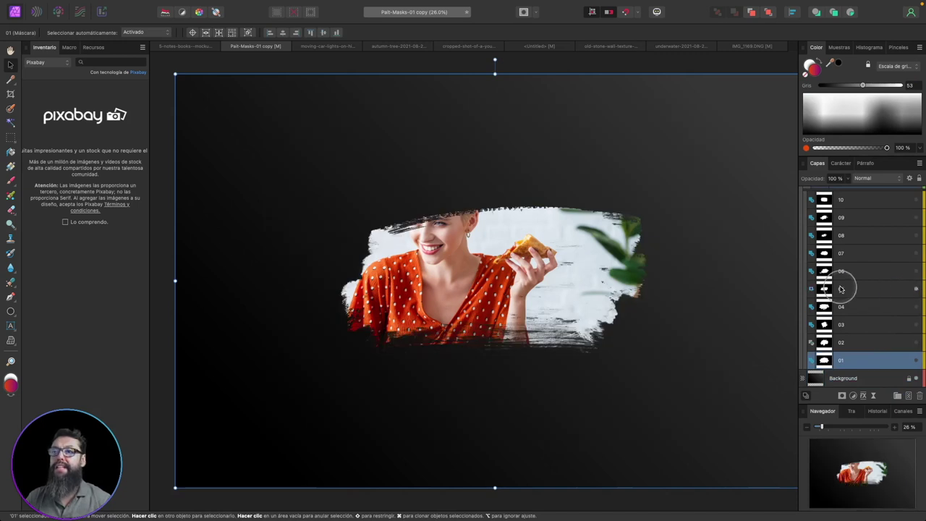
Set mask layer 05 to Subtract, then Intersect, and show mask layers 06 and 07.
{"action": "left_click", "coordinate": [814, 288]}
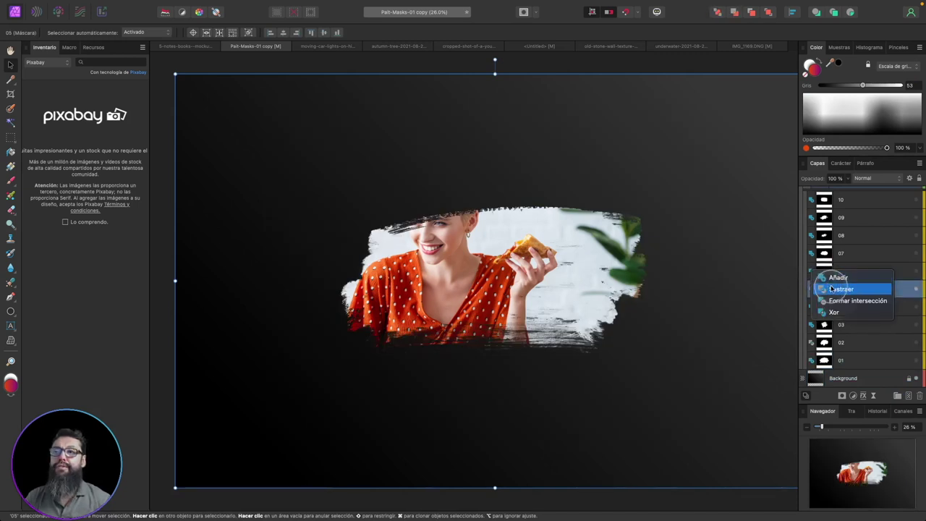
{"action": "left_click", "coordinate": [846, 278]}
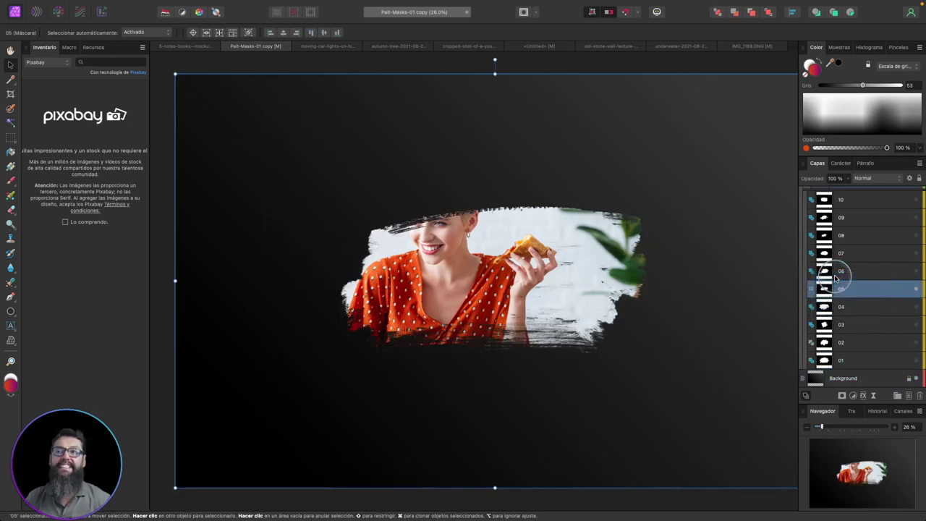
{"action": "left_click", "coordinate": [917, 291]}
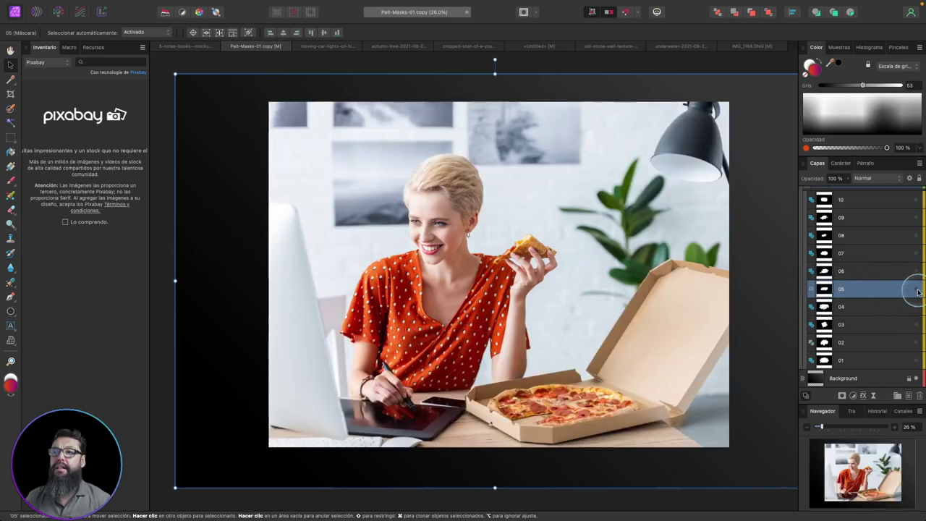
{"action": "left_click", "coordinate": [812, 291]}
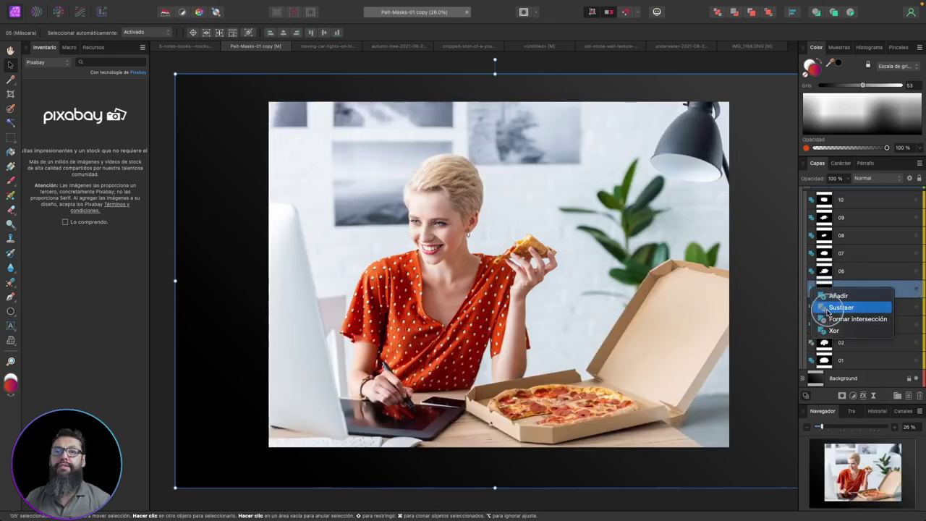
{"action": "left_click", "coordinate": [826, 311]}
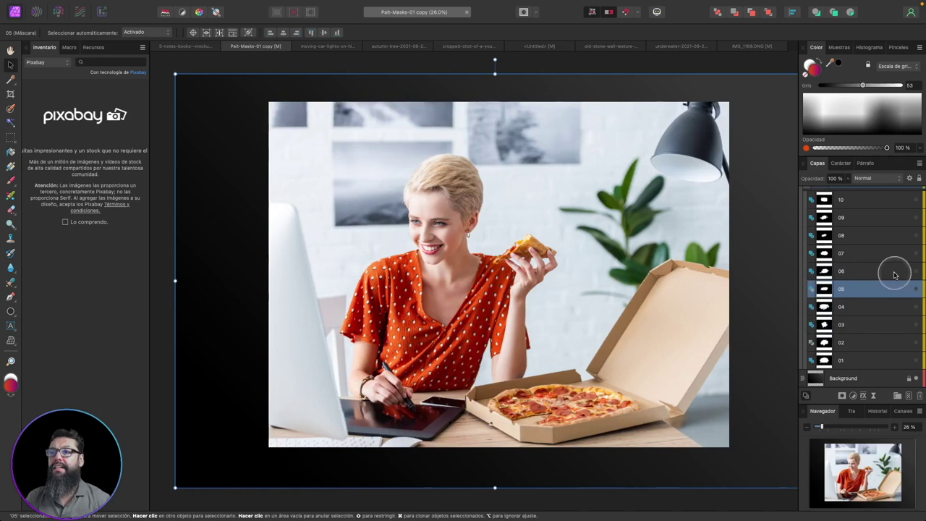
{"action": "left_click", "coordinate": [916, 272]}
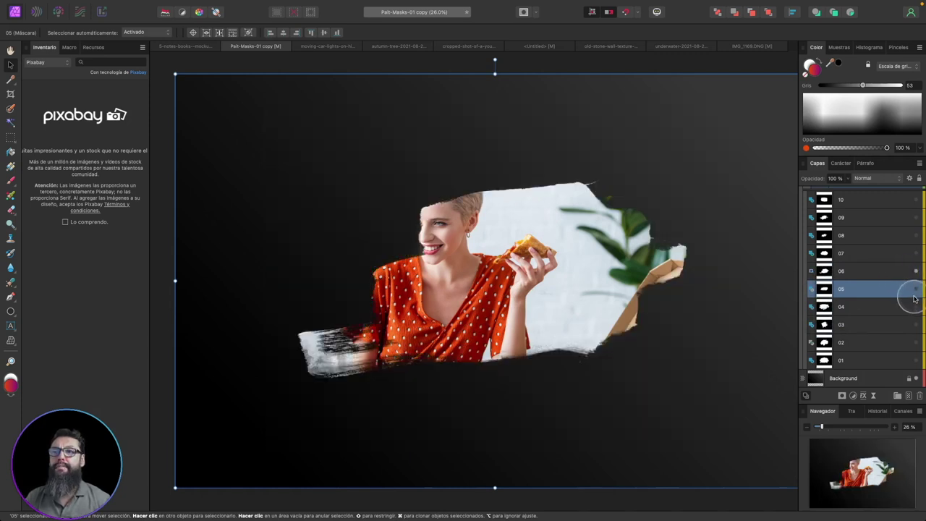
{"action": "left_click", "coordinate": [915, 289]}
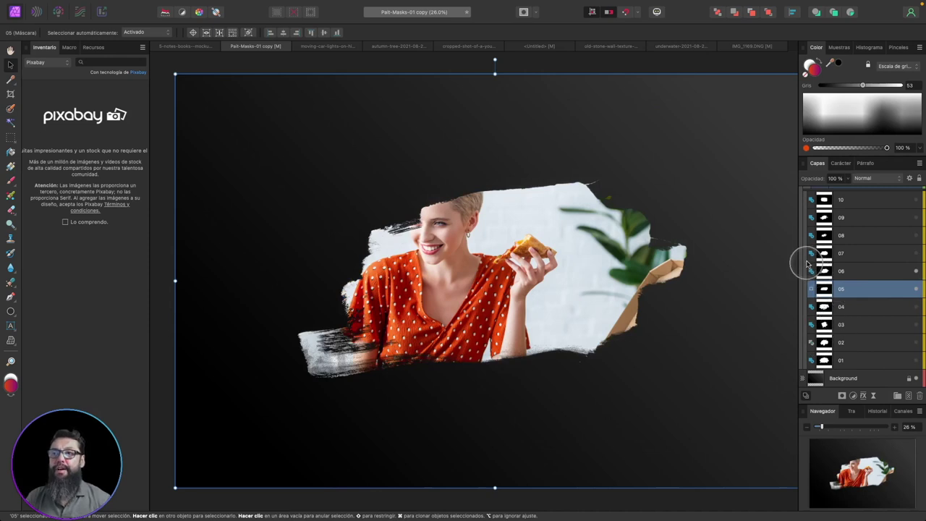
{"action": "left_click", "coordinate": [915, 253]}
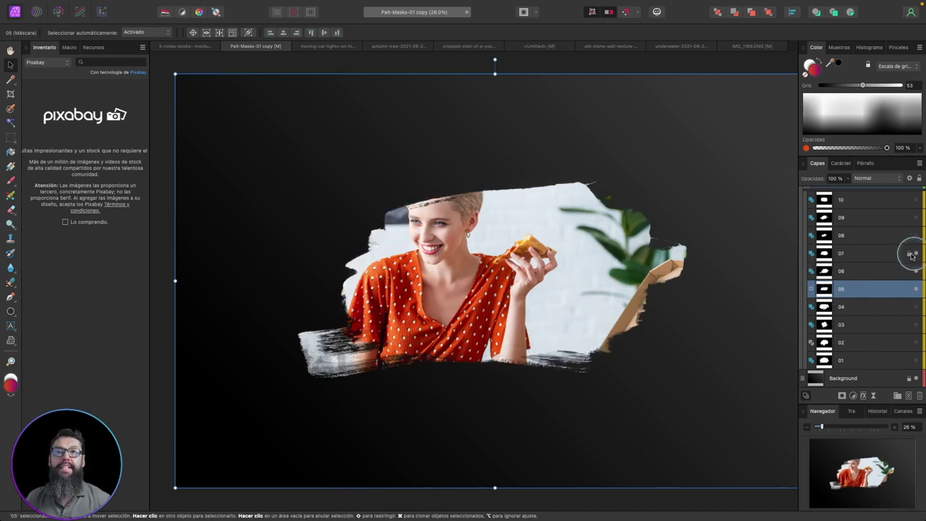
{"action": "left_click_drag", "start_coordinate": [812, 258], "coordinate": [832, 293]}
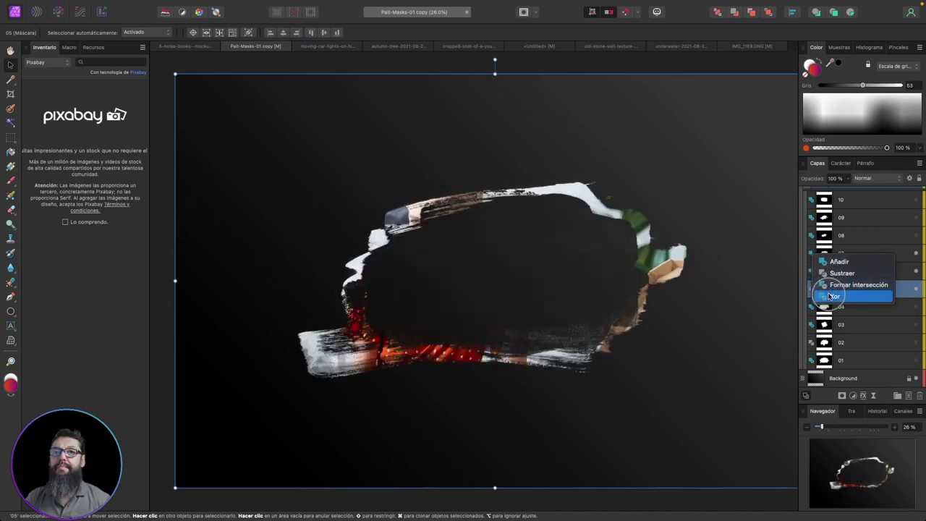
{"action": "left_click_drag", "start_coordinate": [832, 297], "coordinate": [833, 288]}
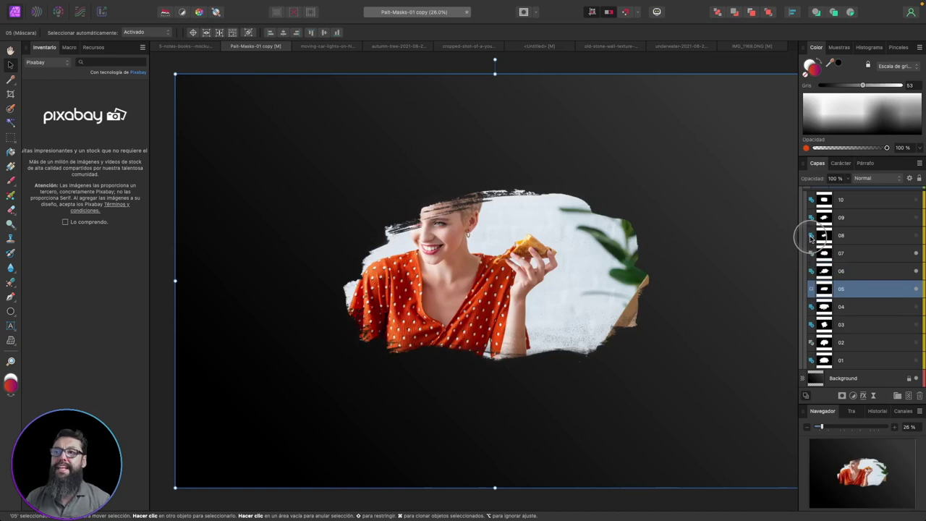
Show mask layer 02, paint near the shoulder, and set mask layer 01 to Intersect.
{"action": "left_click", "coordinate": [915, 345]}
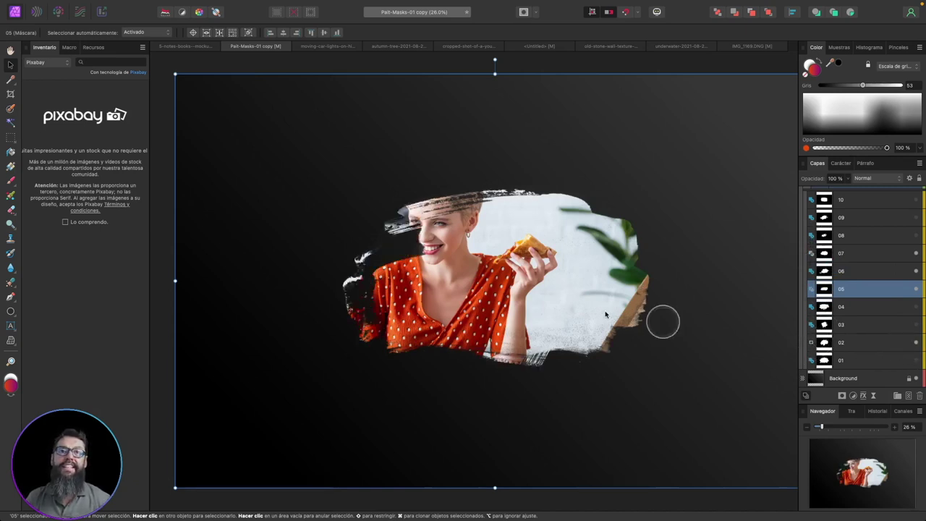
{"action": "mouse_move", "coordinate": [352, 279]}
{"action": "left_mouse_down"}
{"action": "mouse_move", "coordinate": [393, 210]}
{"action": "mouse_move", "coordinate": [408, 217]}
{"action": "left_mouse_up"}
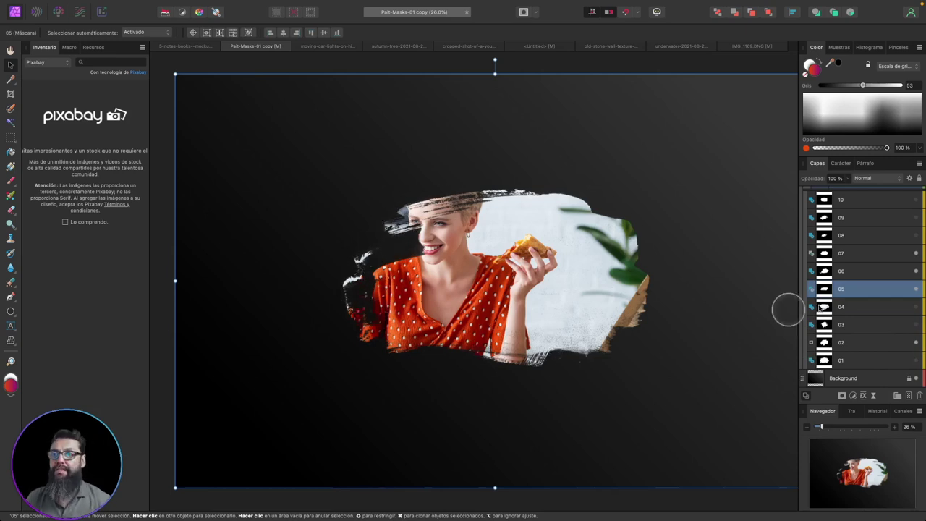
{"action": "left_click", "coordinate": [811, 361]}
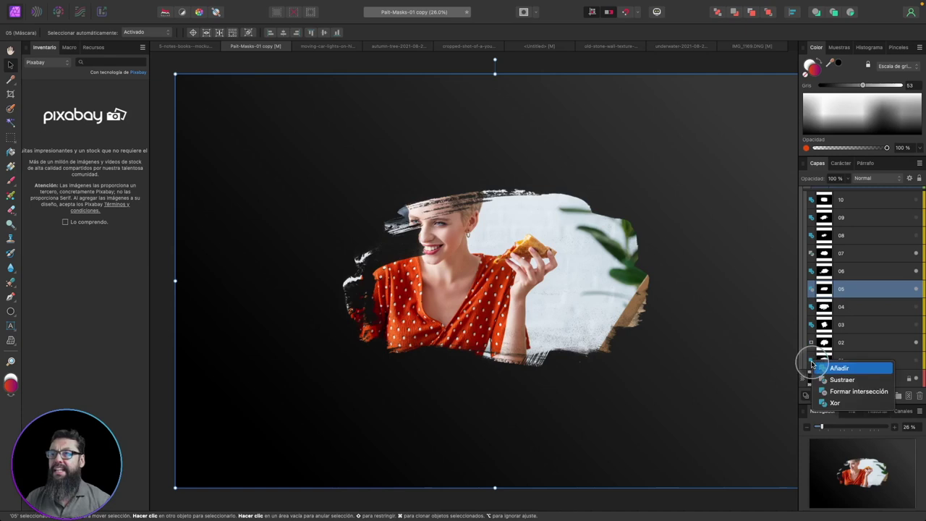
{"action": "left_click", "coordinate": [839, 392]}
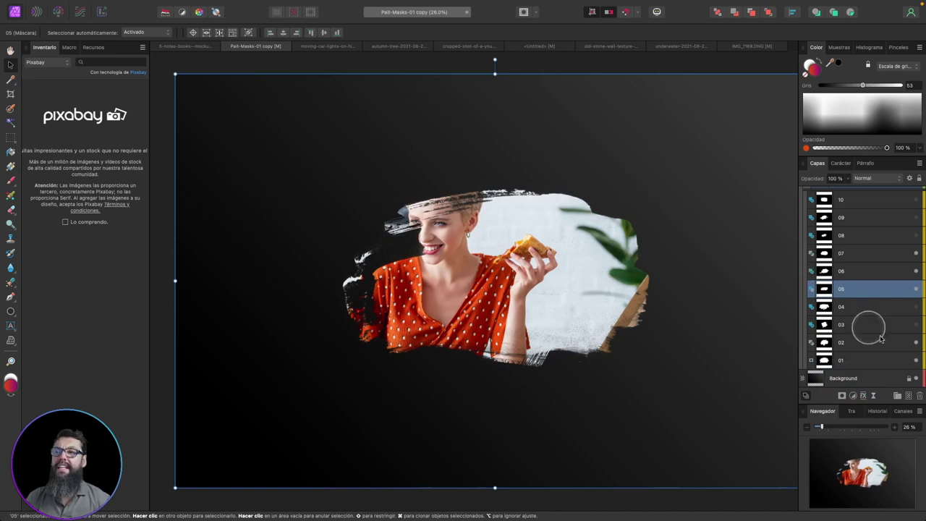
{"action": "left_click", "coordinate": [915, 344]}
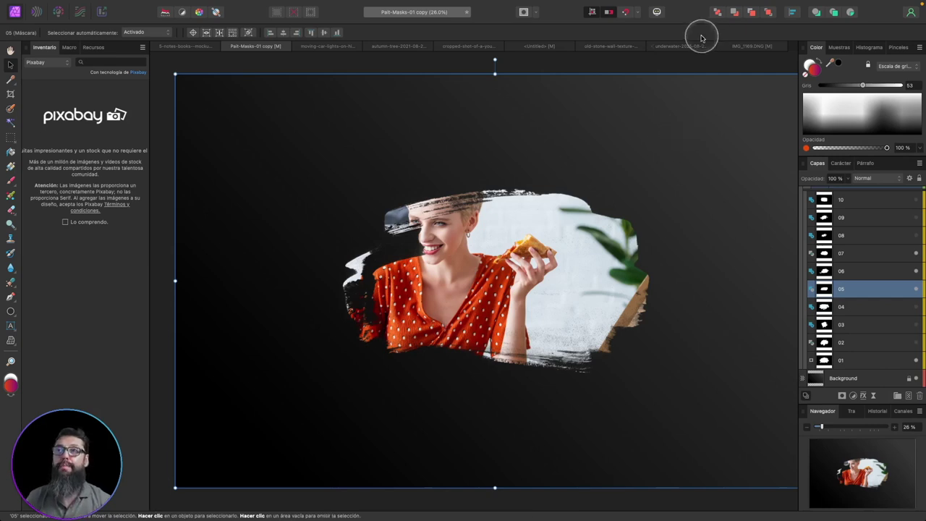
{"action": "left_click", "coordinate": [811, 237]}
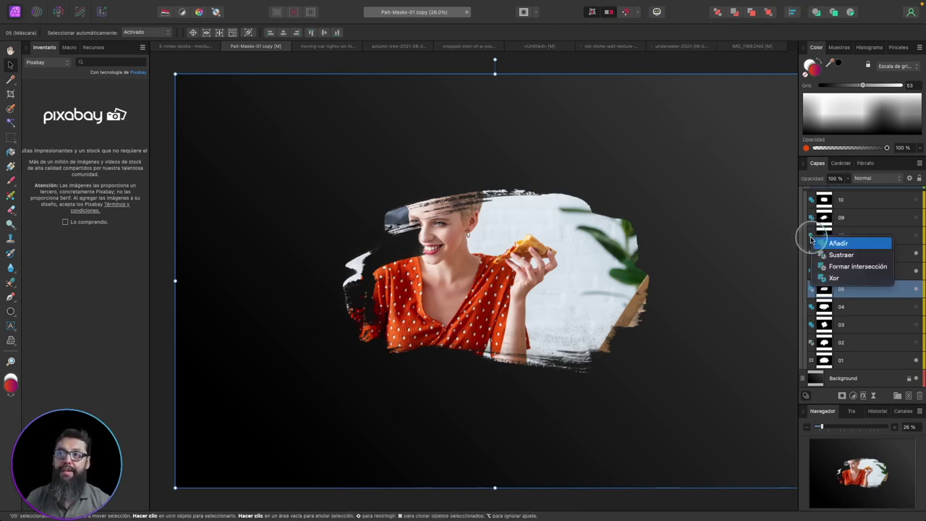
{"action": "left_click", "coordinate": [901, 270]}
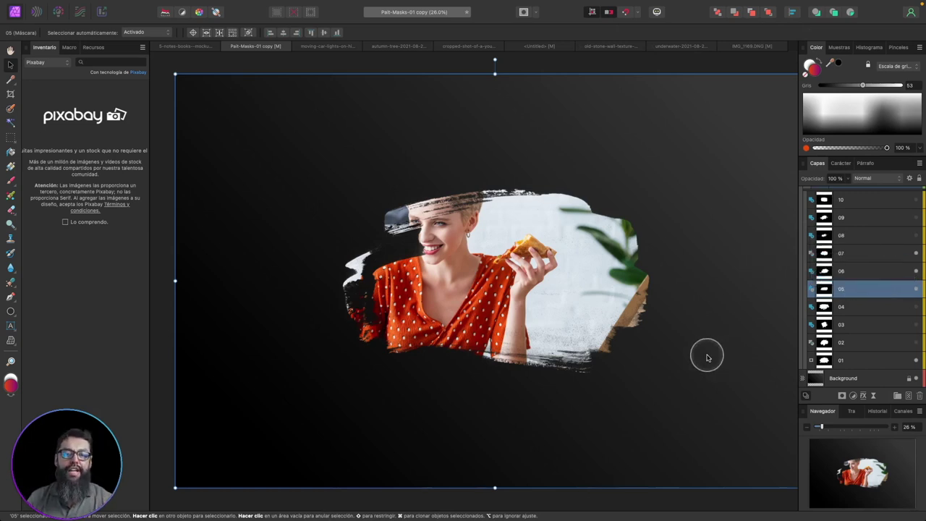
Collapse the numbered masks inside Máscara de composición and switch to the highway photo.
{"action": "scroll", "coordinate": [845, 270], "scroll_direction": "up", "scroll_amount": 2}
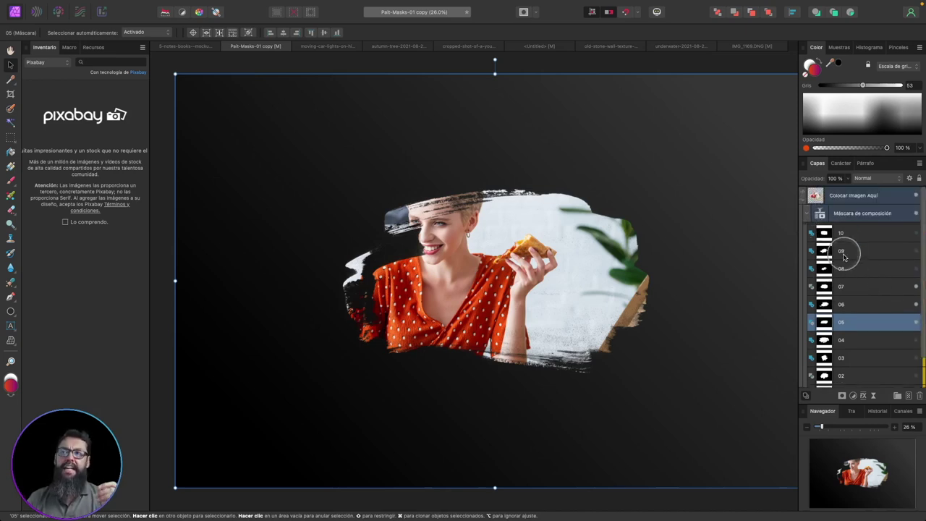
{"action": "scroll", "coordinate": [847, 279], "scroll_direction": "down", "scroll_amount": 2}
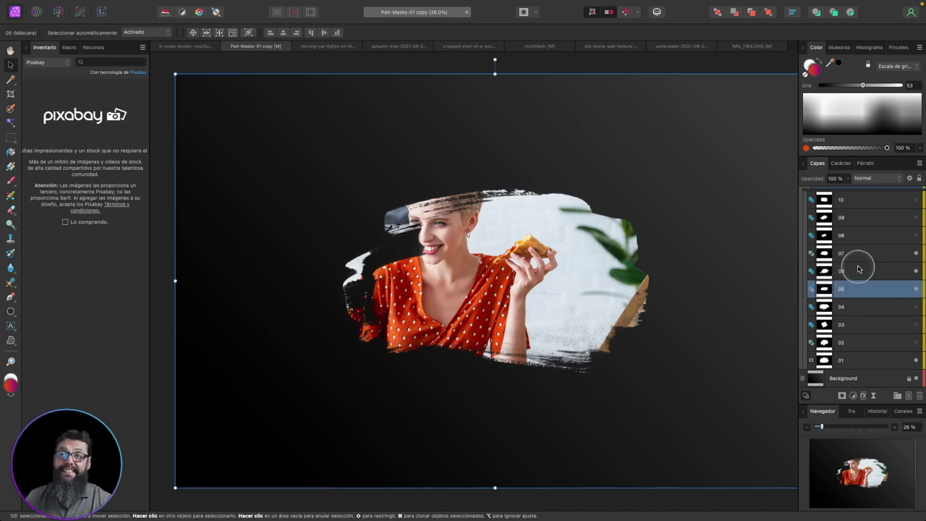
{"action": "scroll", "coordinate": [854, 266], "scroll_direction": "up", "scroll_amount": 2}
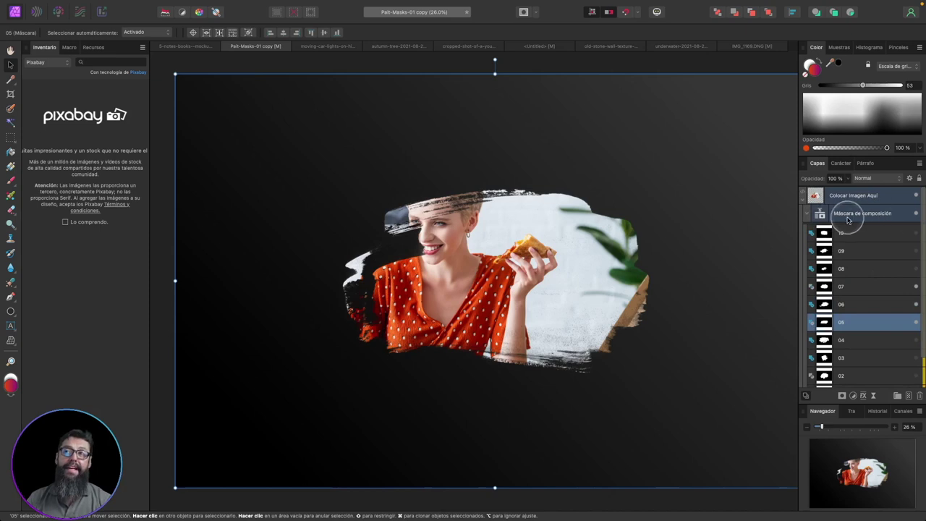
{"action": "left_click", "coordinate": [807, 215]}
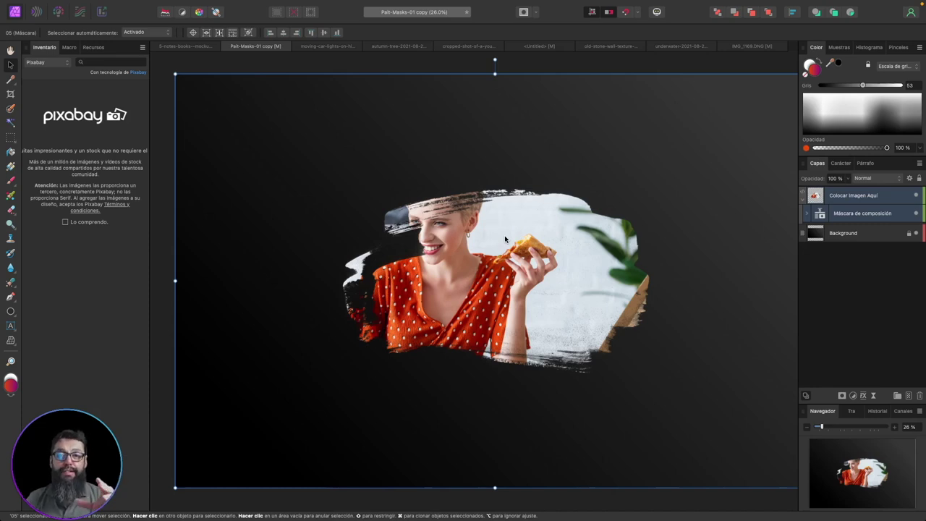
{"action": "left_click", "coordinate": [320, 47]}
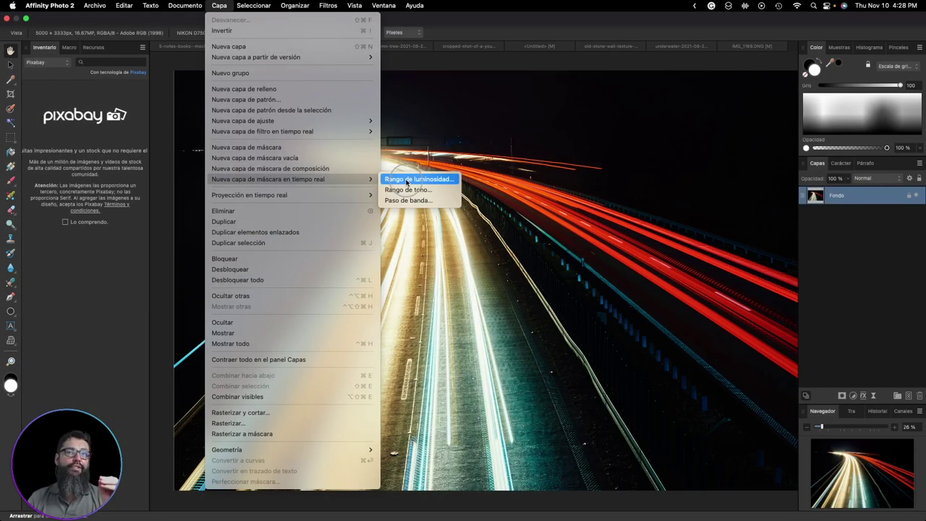
Add a Brillo/contraste adjustment to the highway photo with brightness 100% and contrast -15%.
{"action": "left_click", "coordinate": [506, 177]}
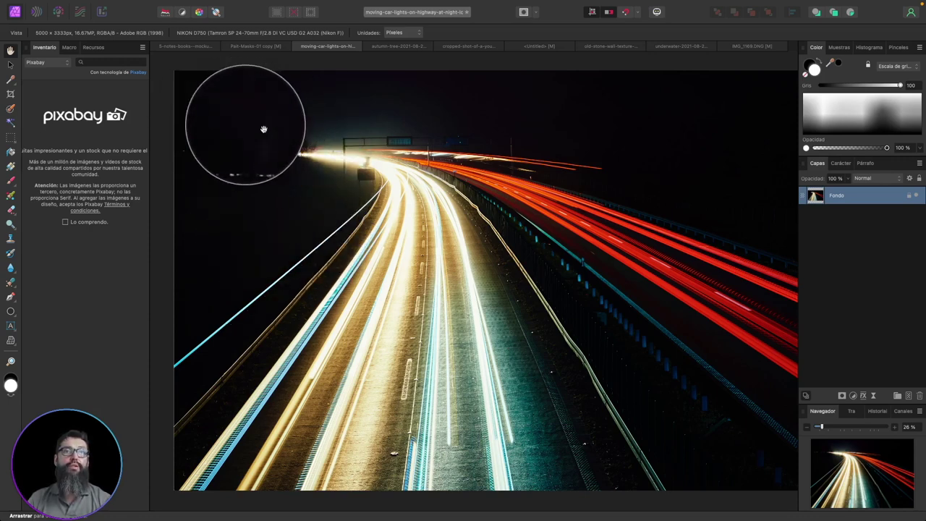
{"action": "left_click", "coordinate": [852, 397]}
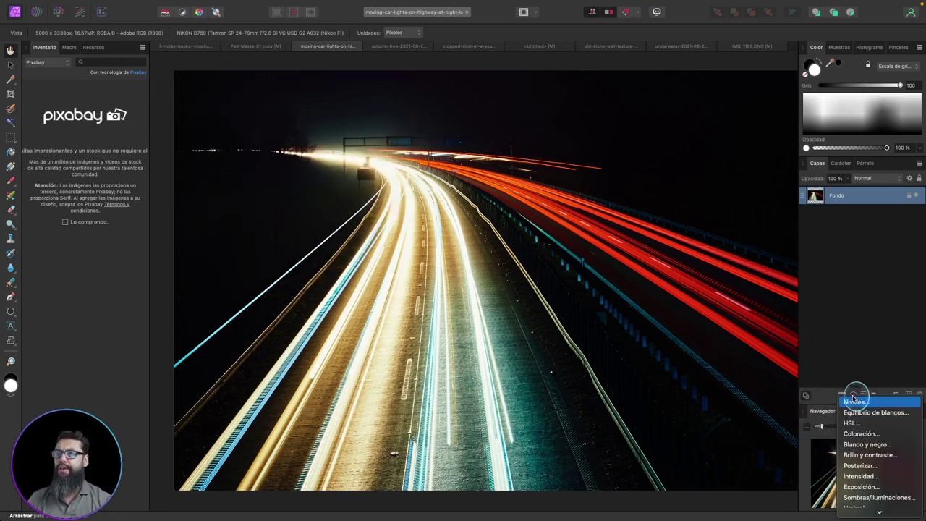
{"action": "left_click", "coordinate": [861, 455]}
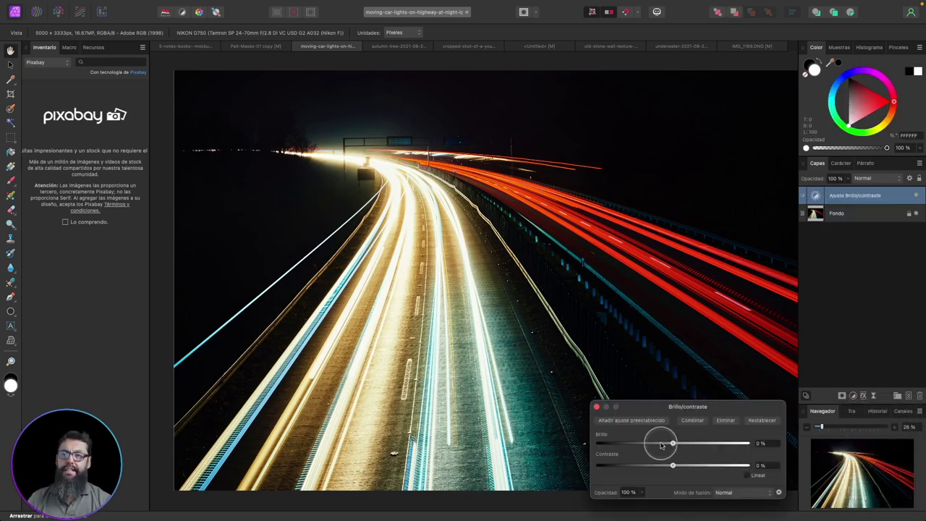
{"action": "left_click_drag", "start_coordinate": [673, 444], "coordinate": [754, 452]}
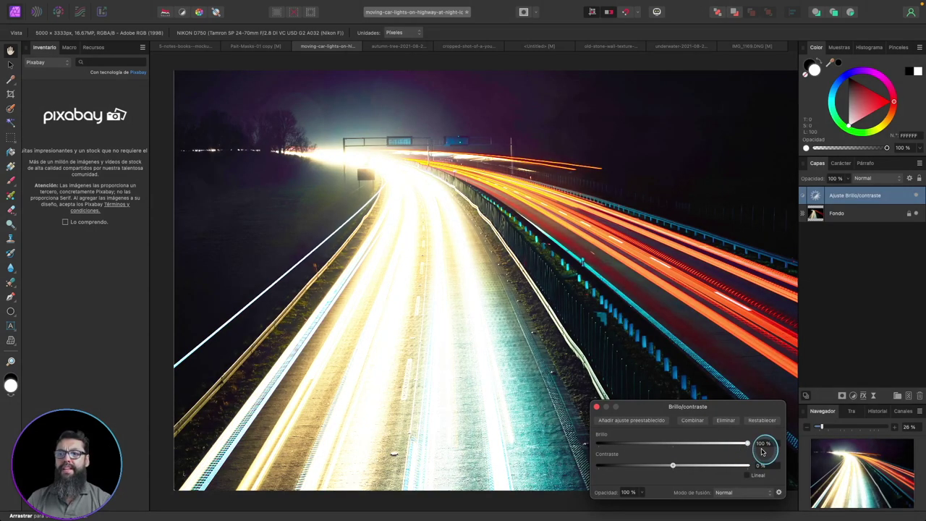
{"action": "mouse_move", "coordinate": [675, 468]}
{"action": "left_mouse_down"}
{"action": "mouse_move", "coordinate": [688, 469]}
{"action": "mouse_move", "coordinate": [661, 467]}
{"action": "left_mouse_up"}
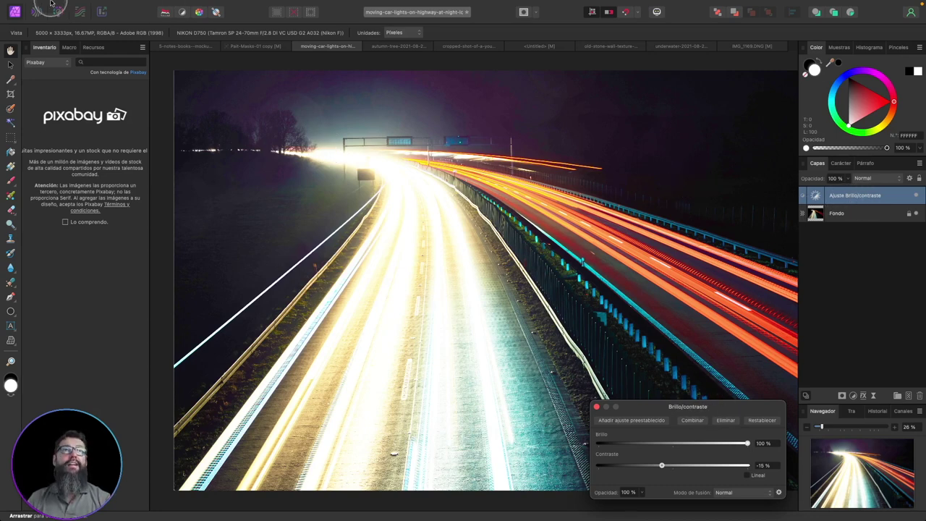
{"action": "left_click", "coordinate": [220, 6]}
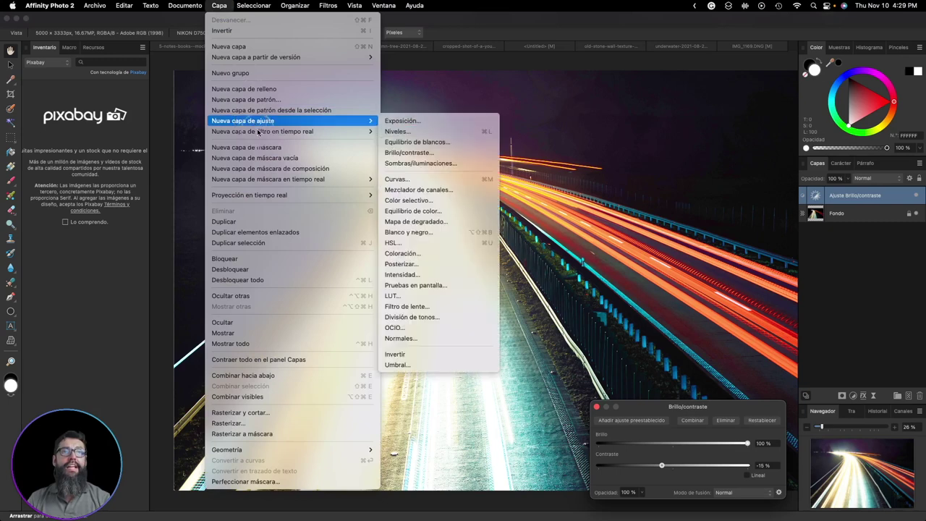
{"action": "mouse_move", "coordinate": [267, 179]}
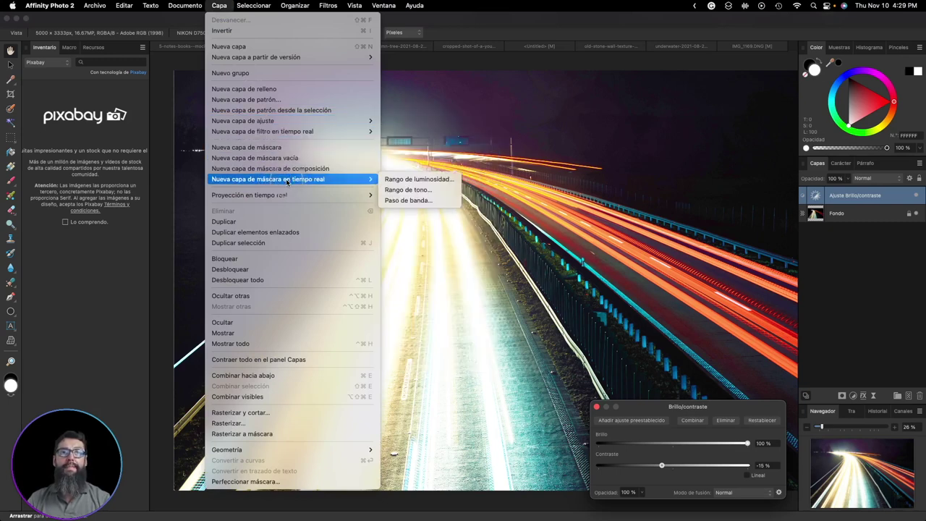
Nest a Rango de luminosidad live mask in Brillo/contraste and drag the curve's right end down.
{"action": "left_click", "coordinate": [438, 182]}
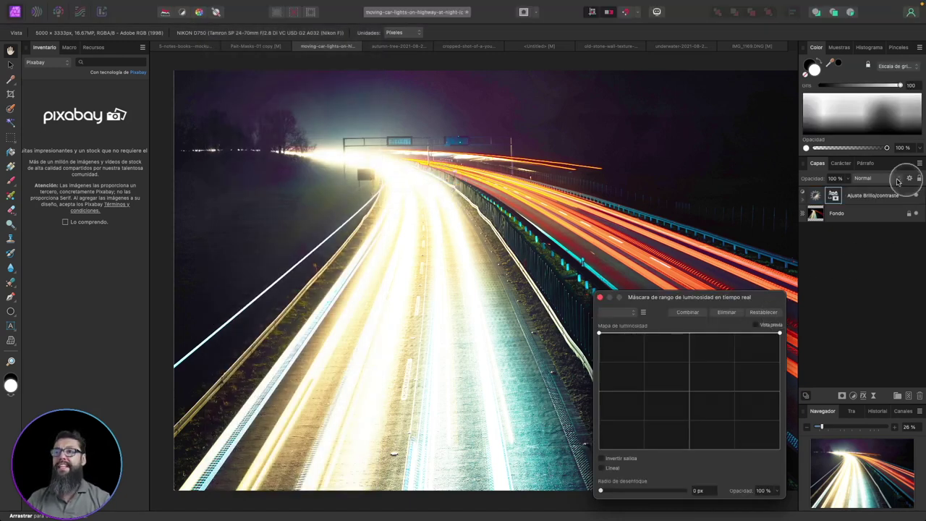
{"action": "left_click_drag", "start_coordinate": [834, 199], "coordinate": [832, 199]}
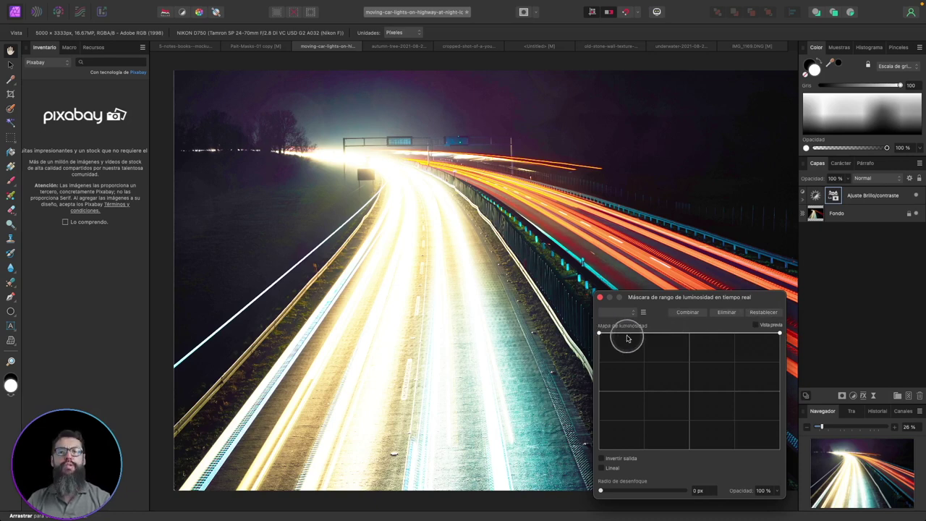
{"action": "left_click_drag", "start_coordinate": [779, 334], "coordinate": [782, 450]}
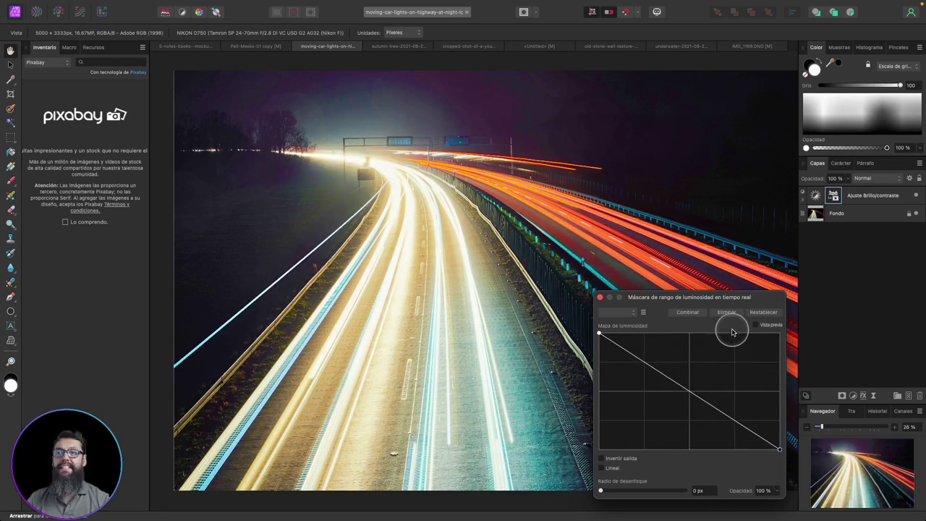
{"action": "left_click", "coordinate": [755, 324]}
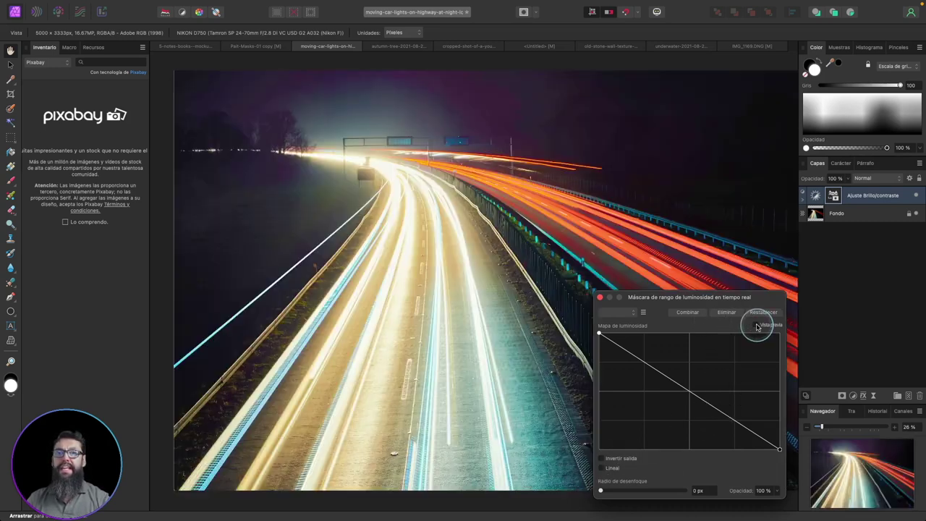
{"action": "left_click", "coordinate": [756, 325]}
Compare the photo with the luminosity mask shown and hidden, and test Invertir salida.
{"action": "left_click", "coordinate": [802, 194]}
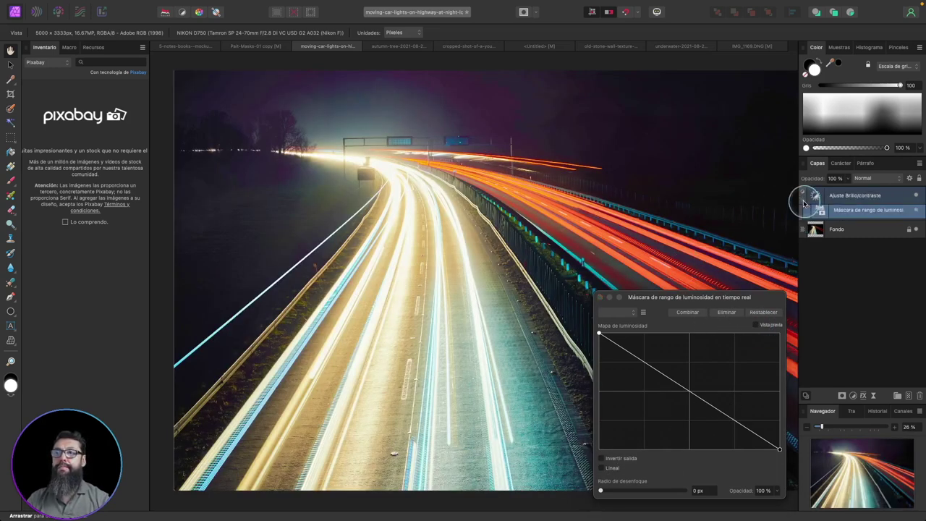
{"action": "left_click", "coordinate": [914, 214]}
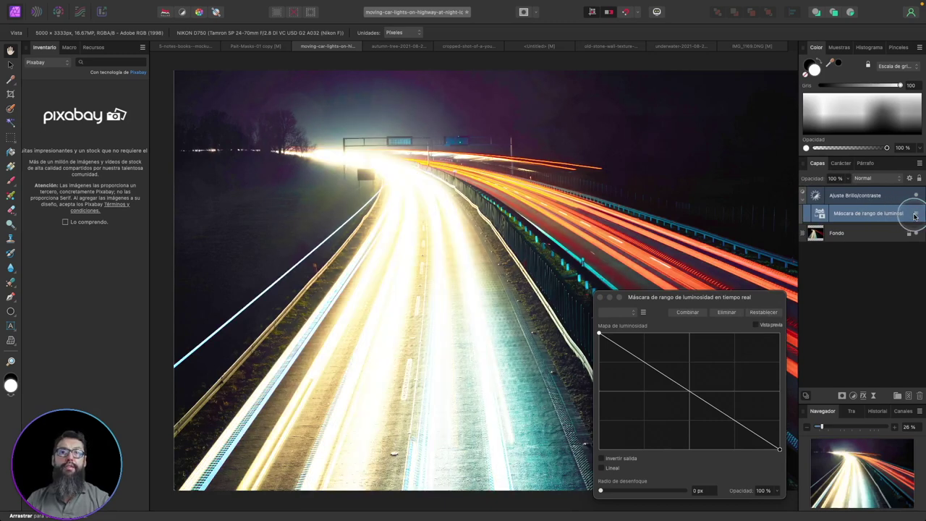
{"action": "left_click", "coordinate": [914, 214]}
{"action": "left_click", "coordinate": [914, 214]}
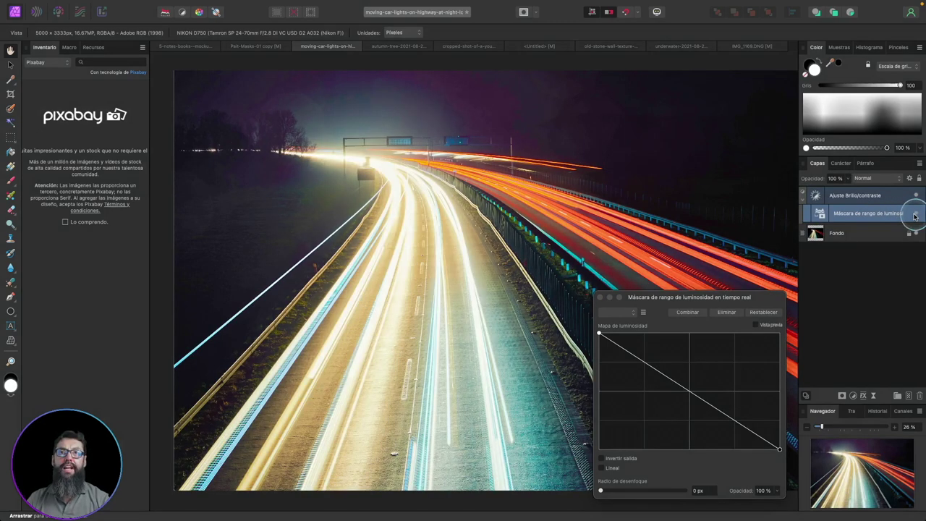
{"action": "left_click", "coordinate": [914, 215]}
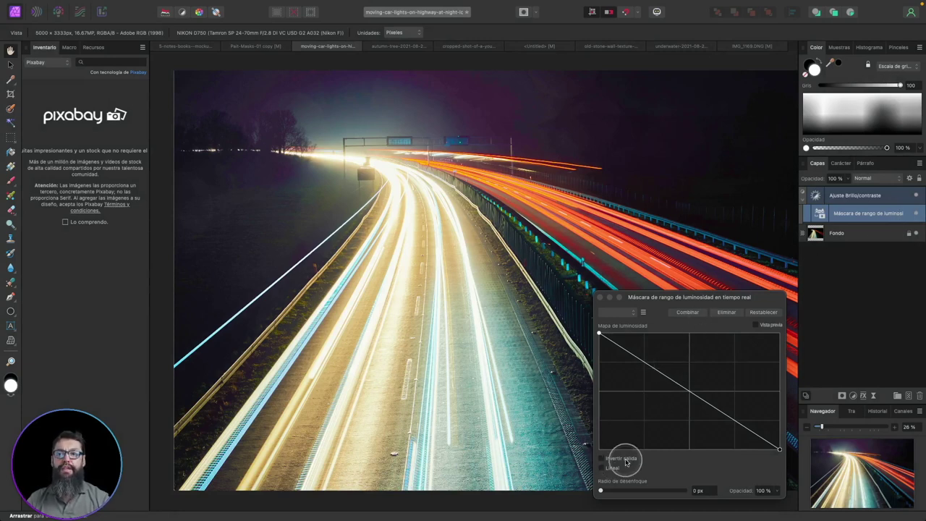
{"action": "left_click", "coordinate": [602, 459]}
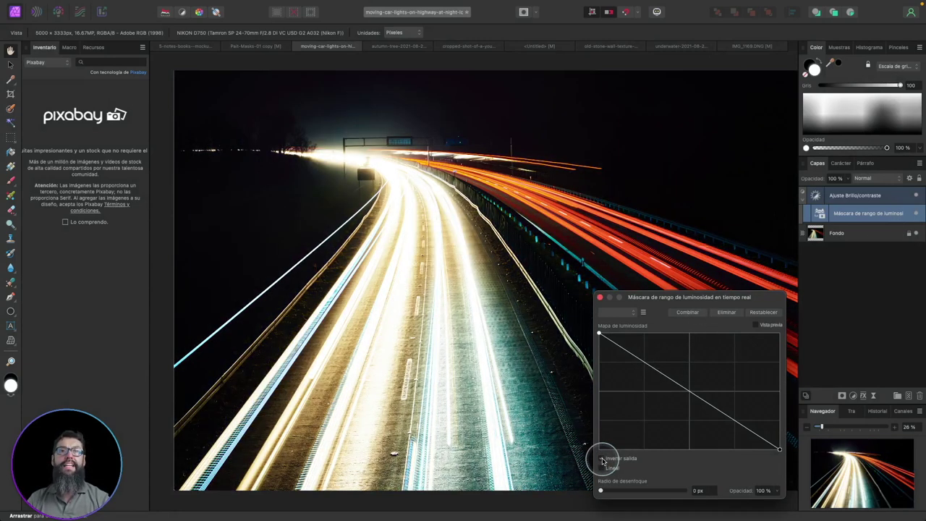
{"action": "left_click", "coordinate": [602, 459]}
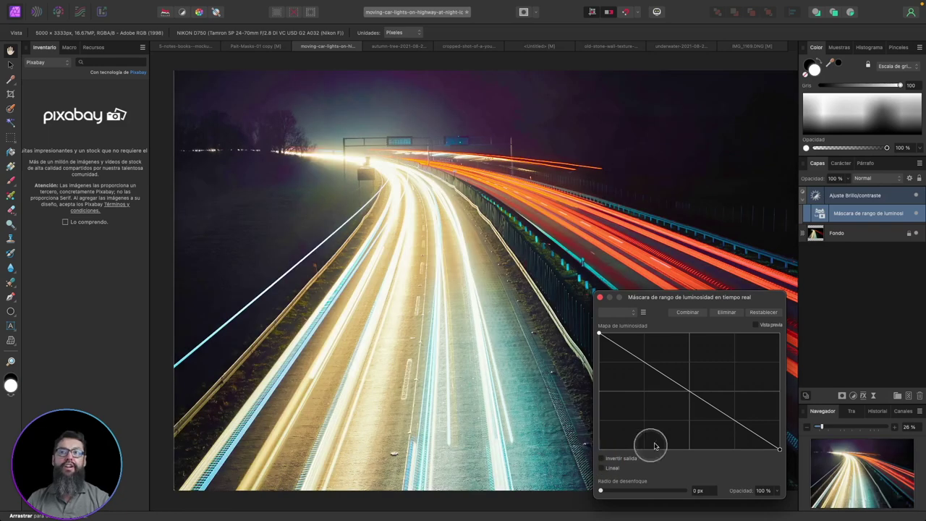
{"action": "left_click", "coordinate": [679, 395]}
Bend the luminosity curve toward the shadows with an extra point near its top.
{"action": "left_click_drag", "start_coordinate": [679, 395], "coordinate": [661, 402]}
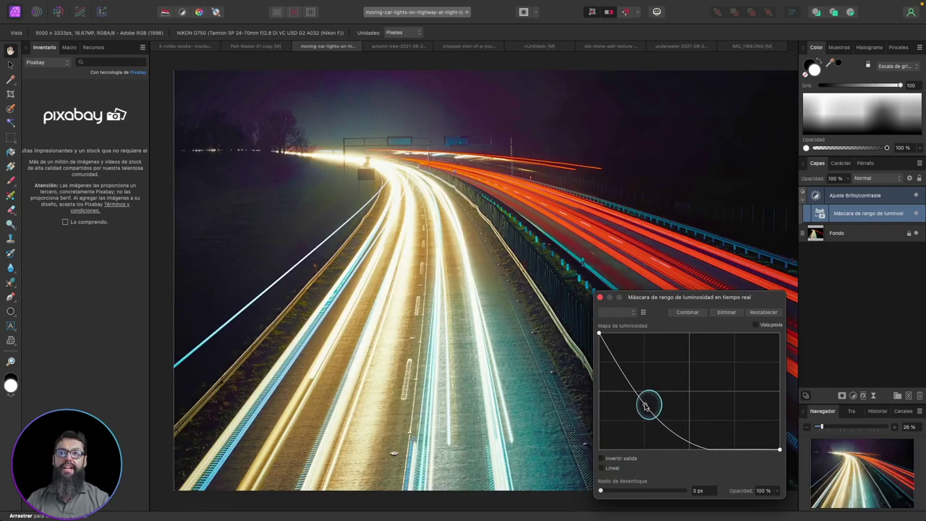
{"action": "left_click", "coordinate": [607, 343]}
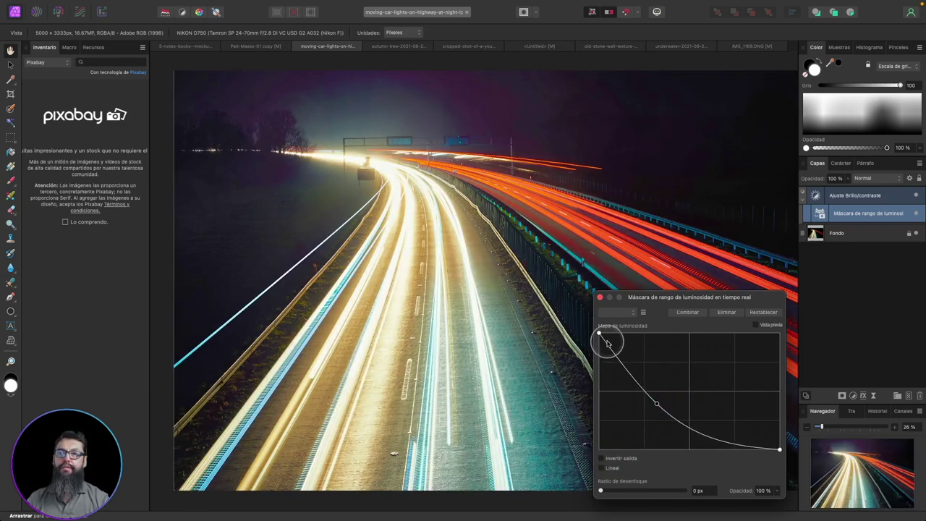
{"action": "left_click_drag", "start_coordinate": [606, 346], "coordinate": [613, 347]}
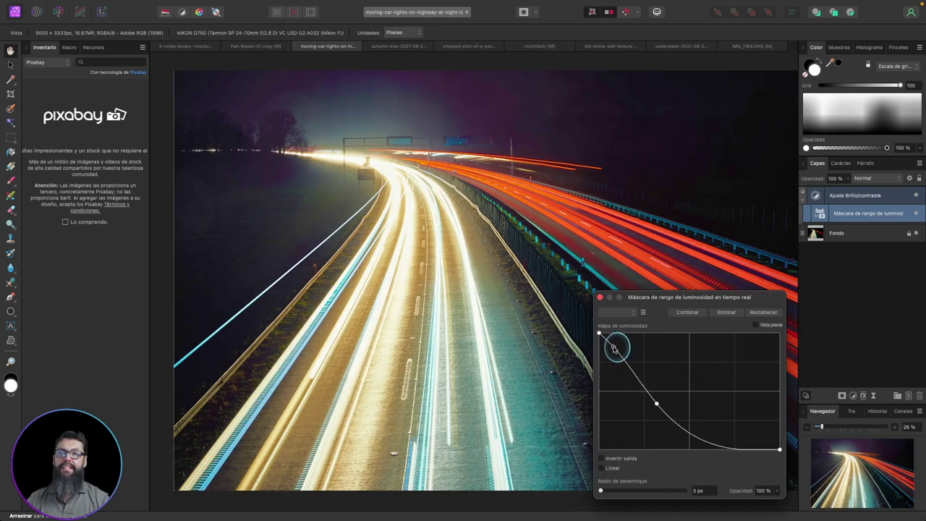
{"action": "left_click", "coordinate": [754, 326]}
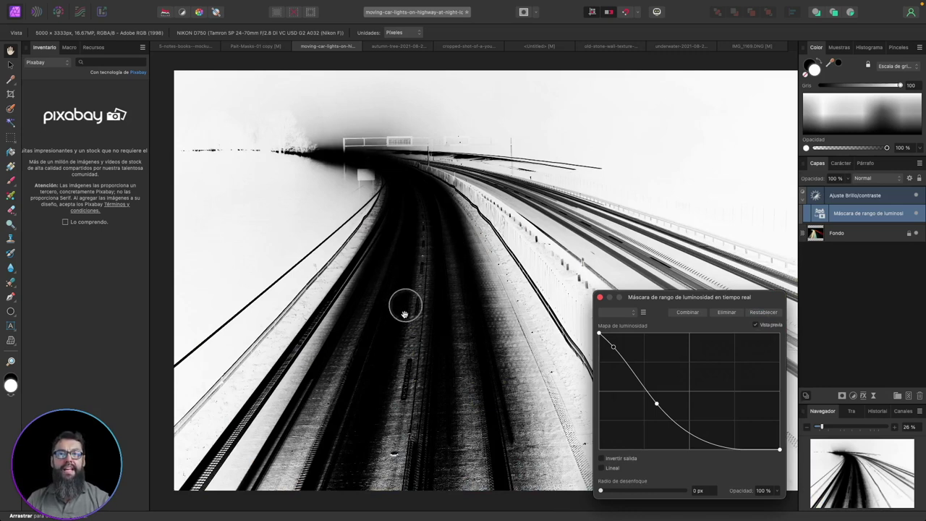
Set the mask's Radio de desenfoque to 45.5 px and close the mask settings.
{"action": "left_click_drag", "start_coordinate": [601, 492], "coordinate": [635, 492]}
{"action": "left_click", "coordinate": [758, 326]}
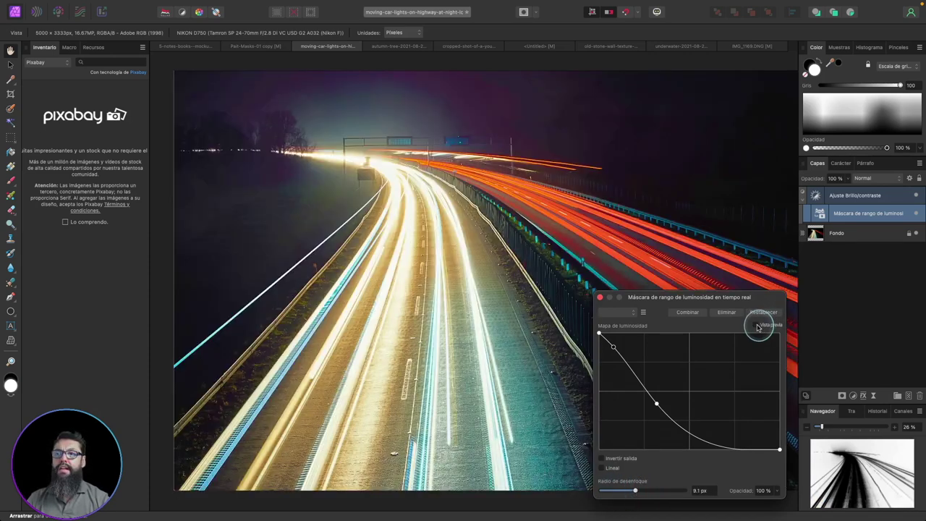
{"action": "mouse_move", "coordinate": [635, 492]}
{"action": "left_mouse_down"}
{"action": "mouse_move", "coordinate": [658, 492]}
{"action": "mouse_move", "coordinate": [562, 486]}
{"action": "mouse_move", "coordinate": [687, 489]}
{"action": "left_mouse_up"}
{"action": "key", "text": "v"}
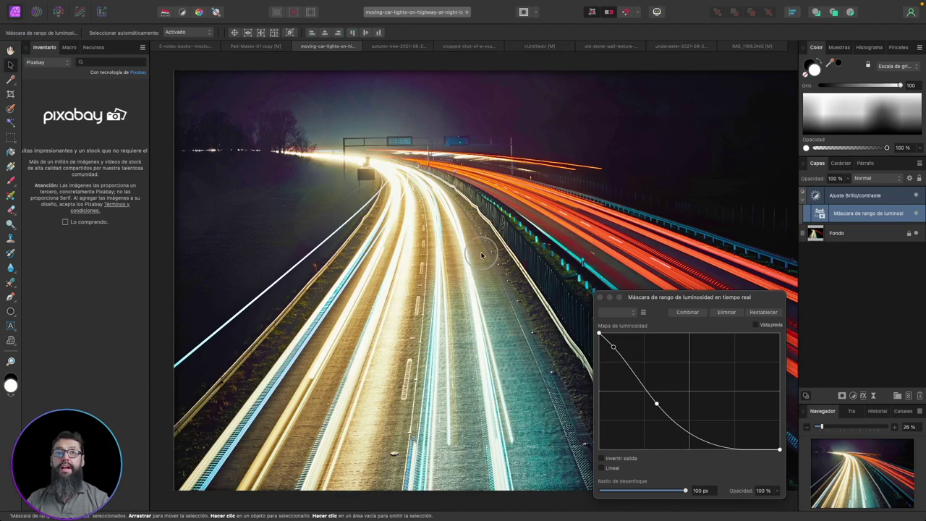
{"action": "scroll", "coordinate": [484, 282], "scroll_direction": "up", "scroll_amount": 2}
{"action": "scroll", "coordinate": [485, 291], "scroll_direction": "up", "scroll_amount": 2}
{"action": "scroll", "coordinate": [484, 292], "scroll_direction": "up", "scroll_amount": 2}
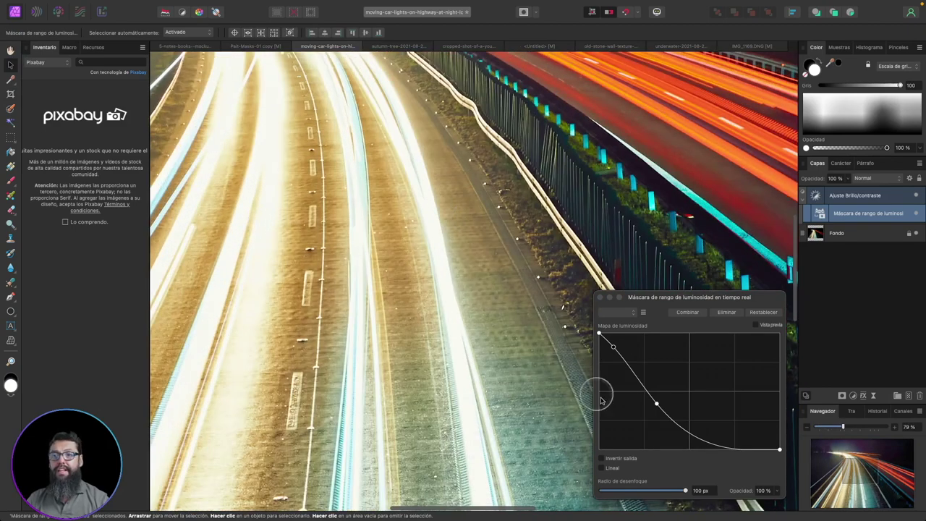
{"action": "mouse_move", "coordinate": [686, 491]}
{"action": "left_mouse_down"}
{"action": "mouse_move", "coordinate": [598, 498]}
{"action": "mouse_move", "coordinate": [713, 497]}
{"action": "mouse_move", "coordinate": [601, 494]}
{"action": "mouse_move", "coordinate": [702, 497]}
{"action": "mouse_move", "coordinate": [671, 496]}
{"action": "left_mouse_up"}
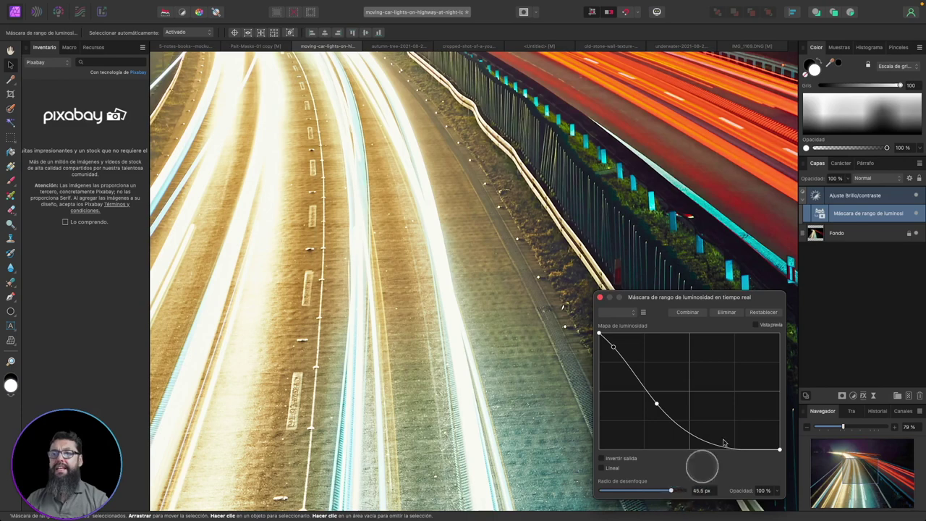
{"action": "left_click", "coordinate": [600, 296]}
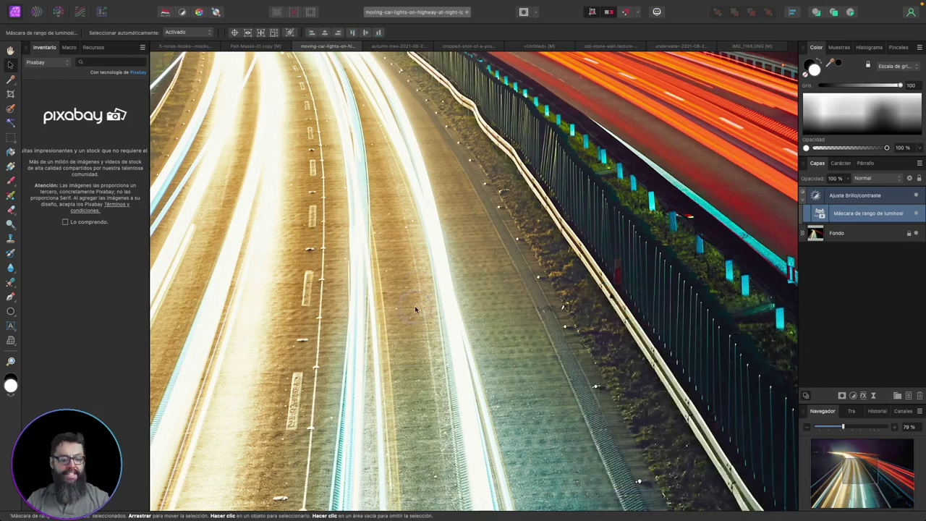
Compare the fitted highway photo without the mask and adjustment, then open the autumn-tree photo.
{"action": "key", "text": "ctrl+0"}
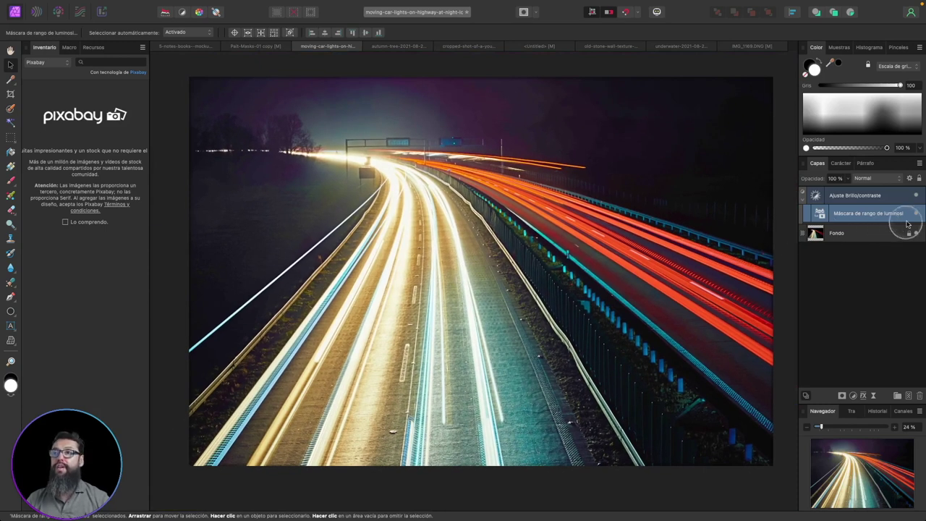
{"action": "left_click", "coordinate": [916, 215]}
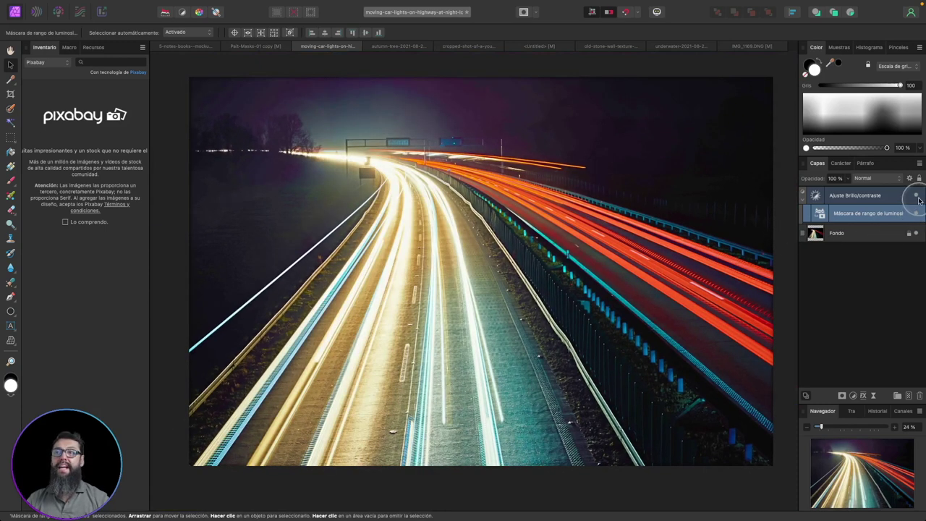
{"action": "left_click", "coordinate": [917, 196]}
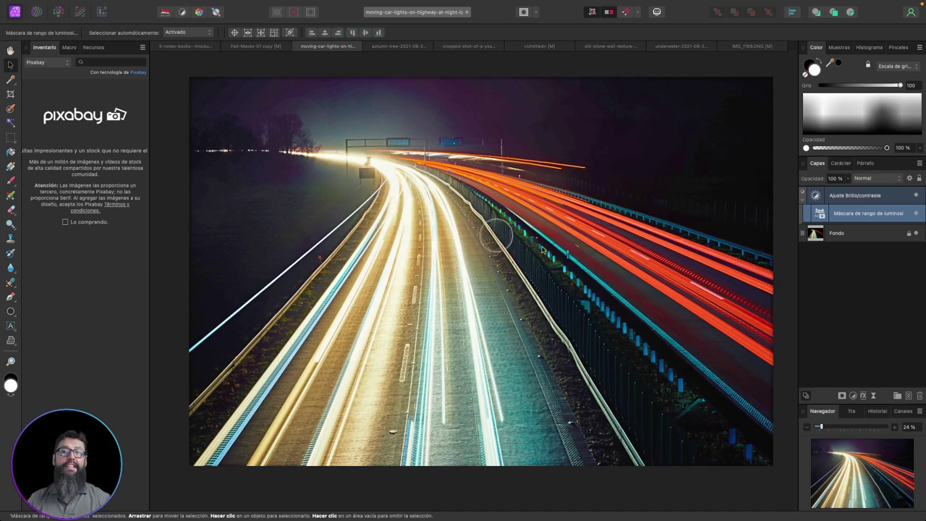
{"action": "left_click", "coordinate": [383, 48]}
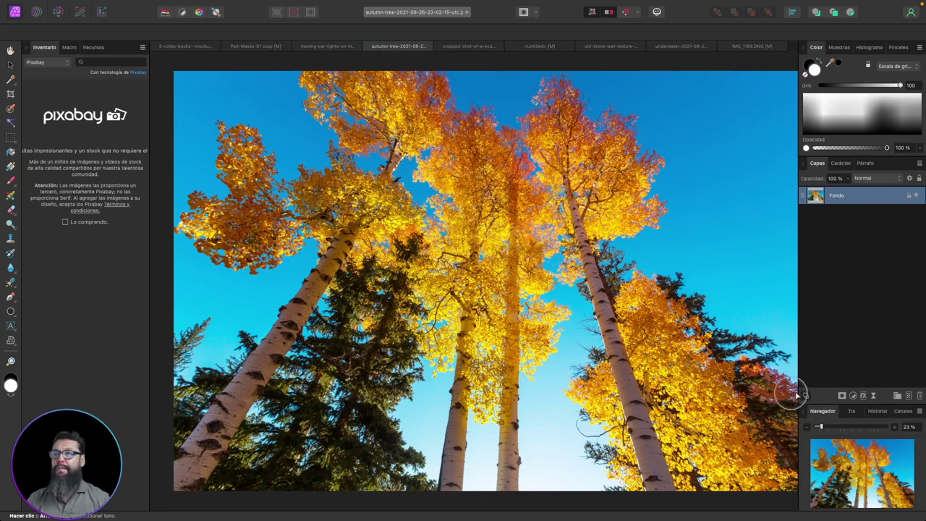
Add a Blanco y negro adjustment to the autumn-tree photo with a Rango de tono live mask.
{"action": "left_click", "coordinate": [853, 396]}
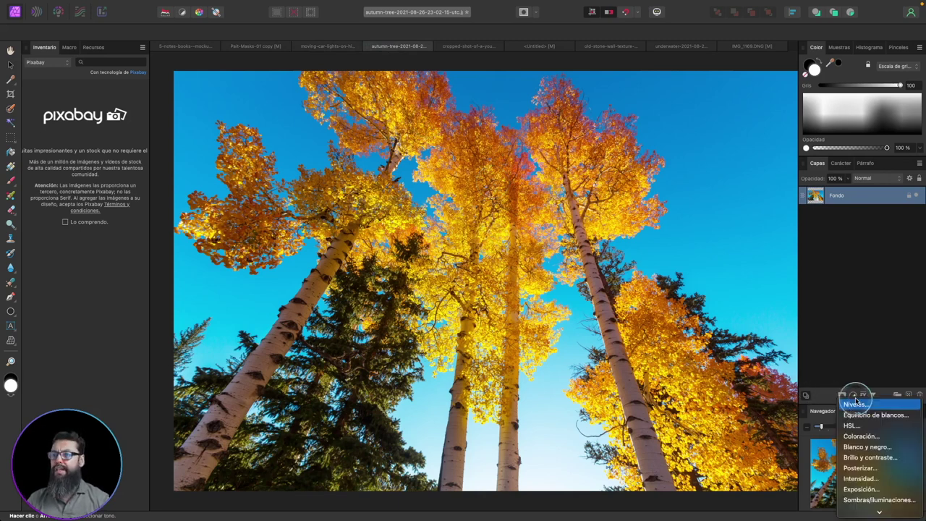
{"action": "left_click", "coordinate": [868, 447]}
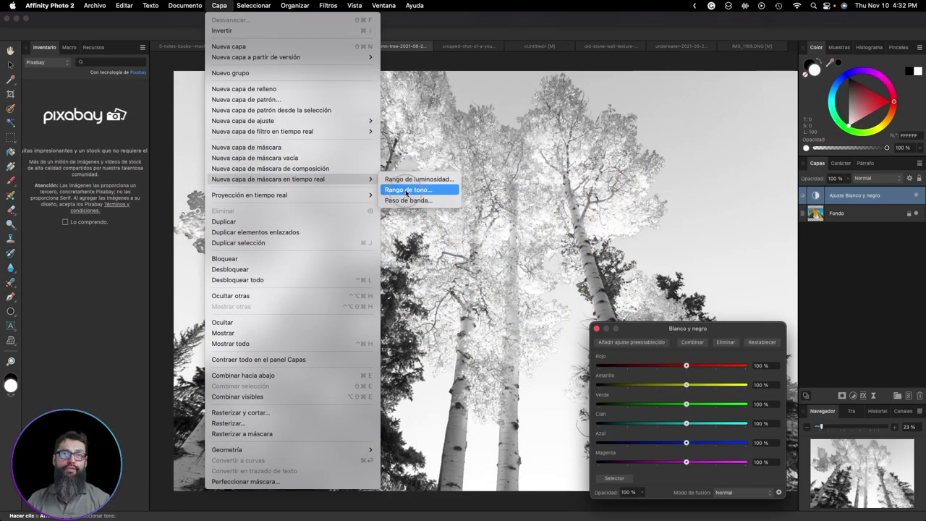
{"action": "left_click", "coordinate": [407, 191]}
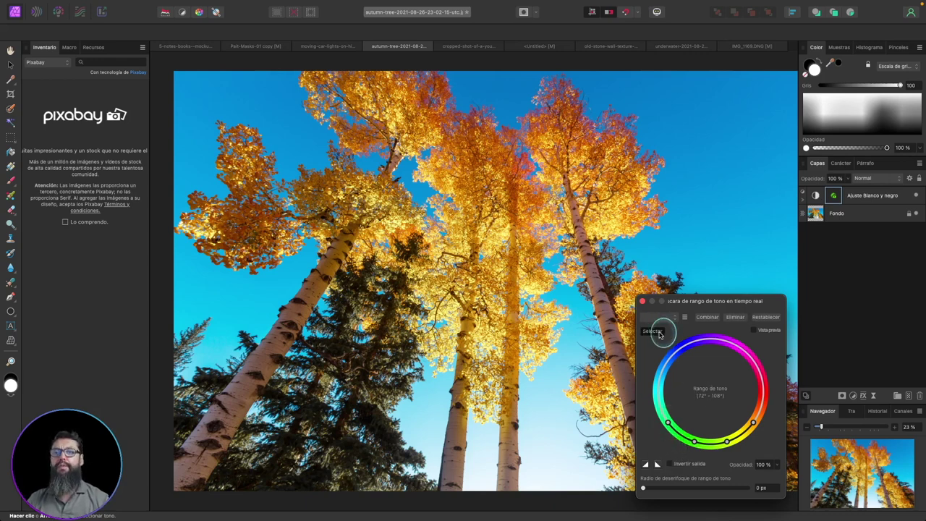
Drag the tone wheel handles to cover the 357°–36° hue range.
{"action": "left_click", "coordinate": [528, 194]}
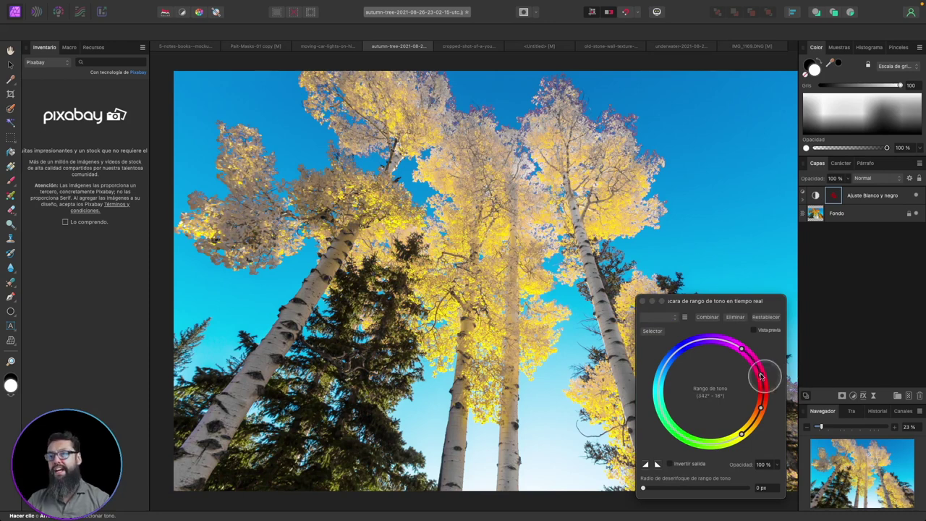
{"action": "left_click", "coordinate": [743, 352]}
{"action": "mouse_move", "coordinate": [743, 352]}
{"action": "left_mouse_down"}
{"action": "mouse_move", "coordinate": [758, 370]}
{"action": "mouse_move", "coordinate": [760, 409]}
{"action": "left_mouse_up"}
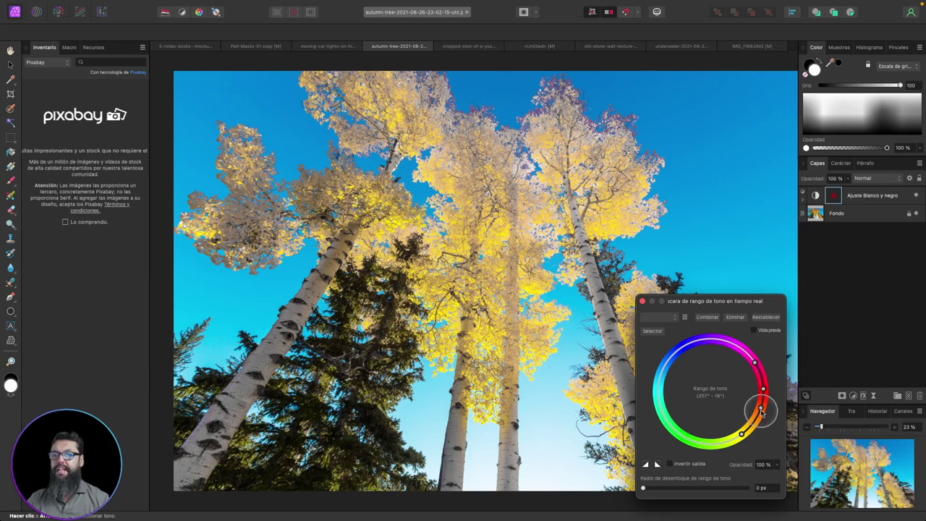
{"action": "left_click_drag", "start_coordinate": [759, 409], "coordinate": [733, 449]}
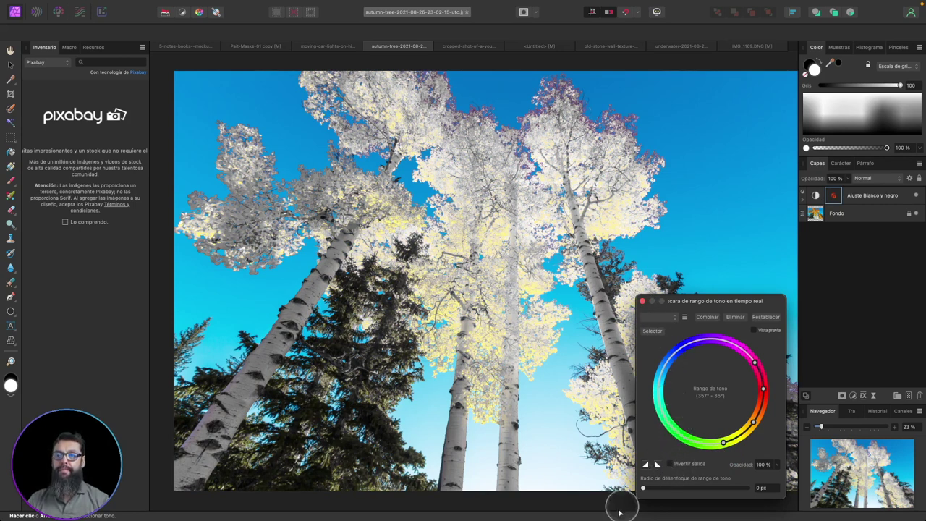
Set the mask blur to 0 px, check Invertir salida, and close the mask settings.
{"action": "mouse_move", "coordinate": [643, 489]}
{"action": "left_mouse_down"}
{"action": "mouse_move", "coordinate": [735, 490]}
{"action": "mouse_move", "coordinate": [657, 489]}
{"action": "mouse_move", "coordinate": [709, 489]}
{"action": "mouse_move", "coordinate": [677, 489]}
{"action": "left_mouse_up"}
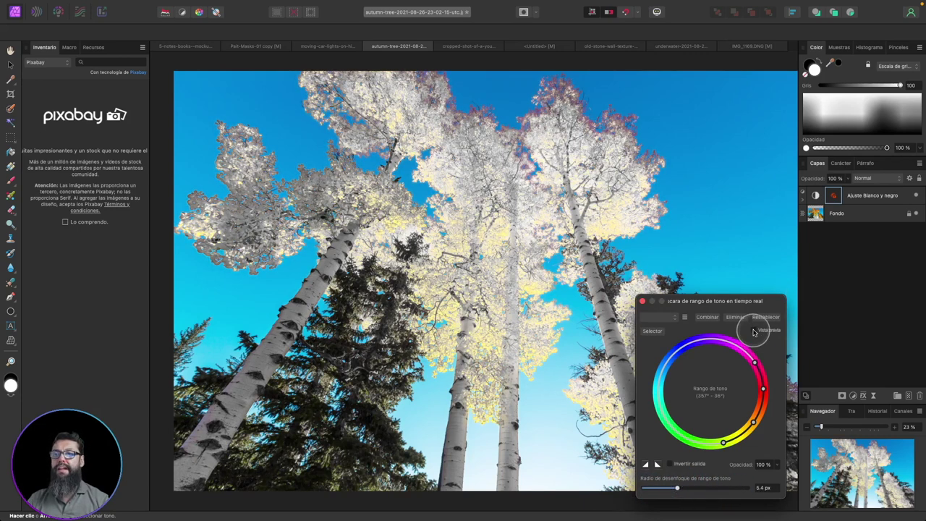
{"action": "left_click", "coordinate": [765, 334]}
{"action": "mouse_move", "coordinate": [677, 489]}
{"action": "left_mouse_down"}
{"action": "mouse_move", "coordinate": [721, 489]}
{"action": "mouse_move", "coordinate": [643, 489]}
{"action": "mouse_move", "coordinate": [704, 498]}
{"action": "mouse_move", "coordinate": [620, 492]}
{"action": "left_mouse_up"}
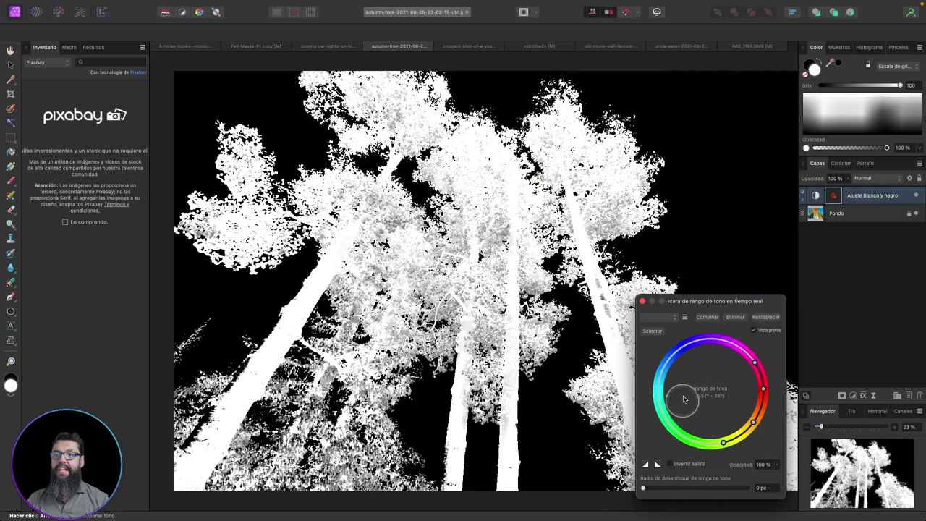
{"action": "left_click", "coordinate": [754, 331]}
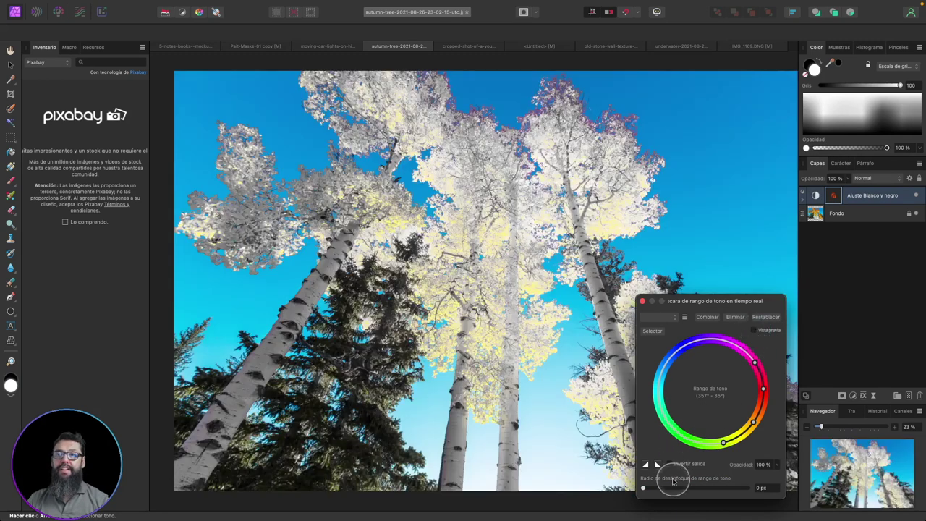
{"action": "left_click", "coordinate": [669, 463]}
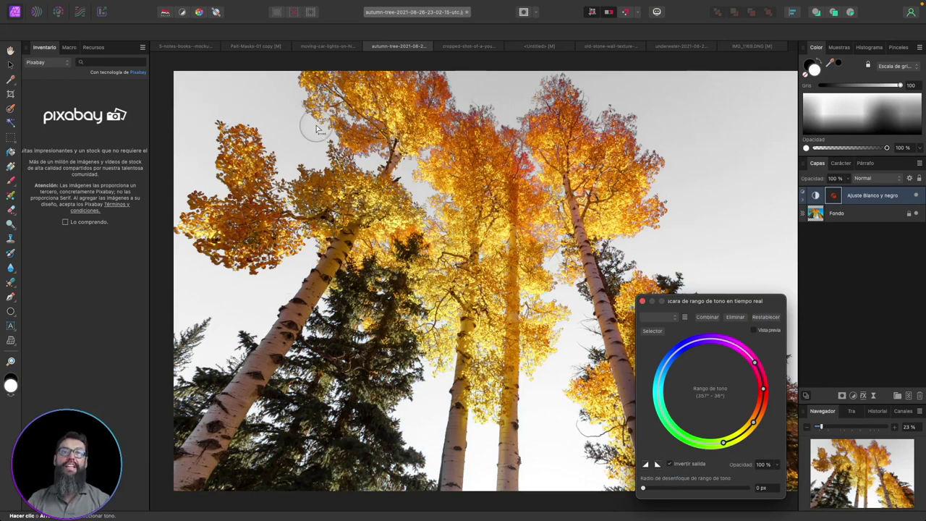
{"action": "left_click", "coordinate": [803, 197]}
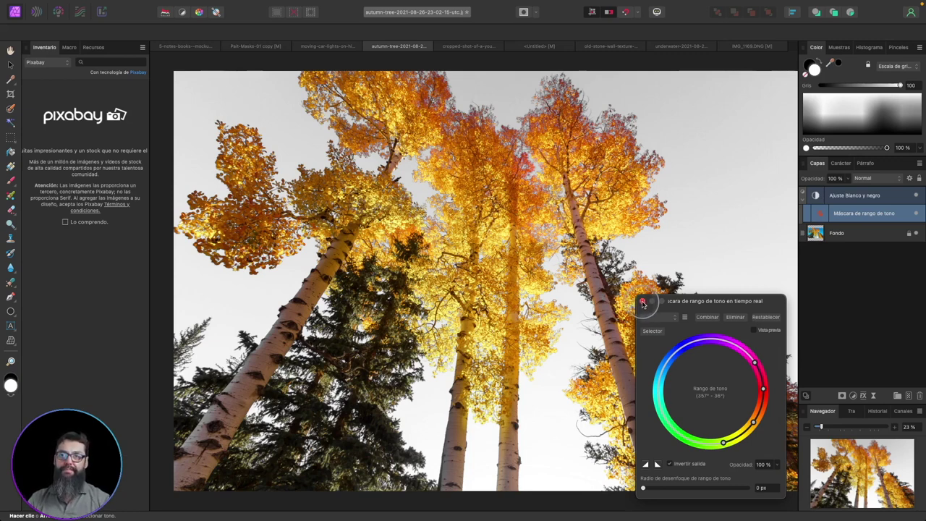
{"action": "left_click", "coordinate": [642, 302]}
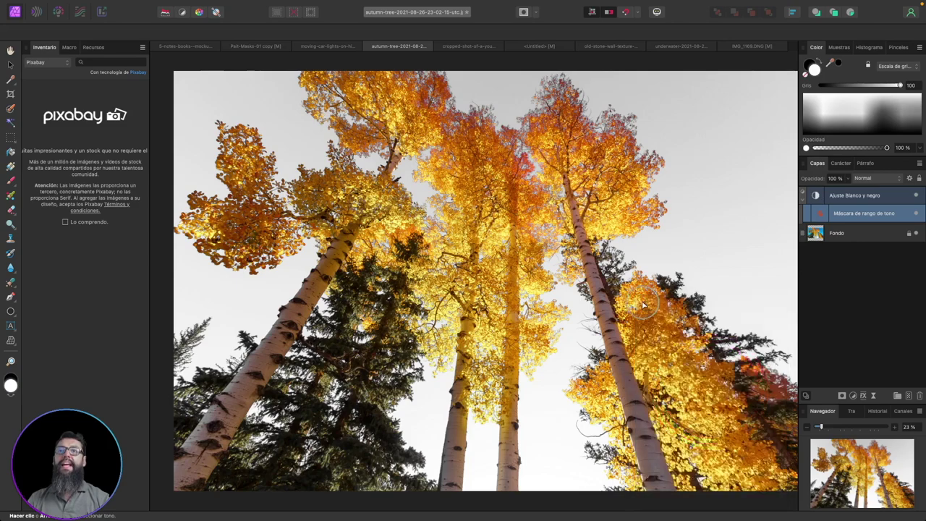
{"action": "left_click", "coordinate": [450, 46]}
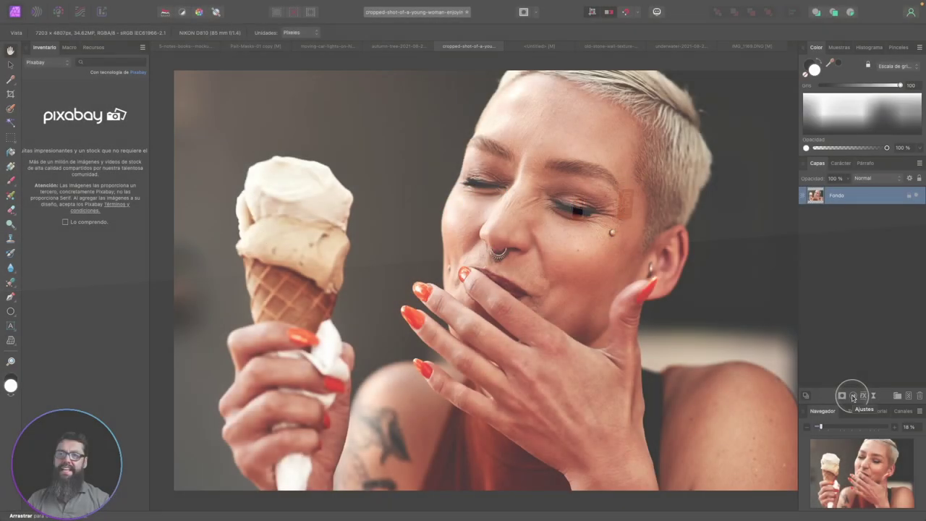
Add a Niveles adjustment with Nivel de negro at 86% to the ice-cream portrait.
{"action": "left_click", "coordinate": [853, 397]}
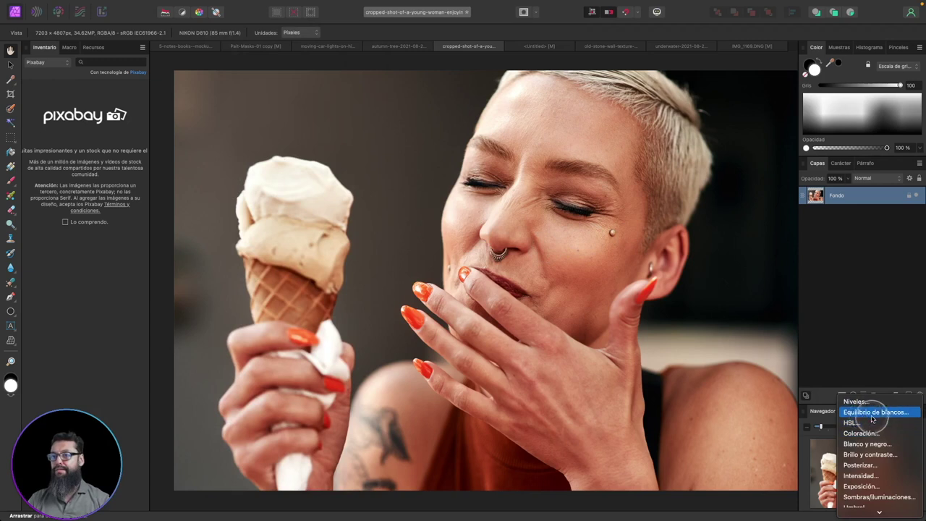
{"action": "left_click", "coordinate": [854, 401]}
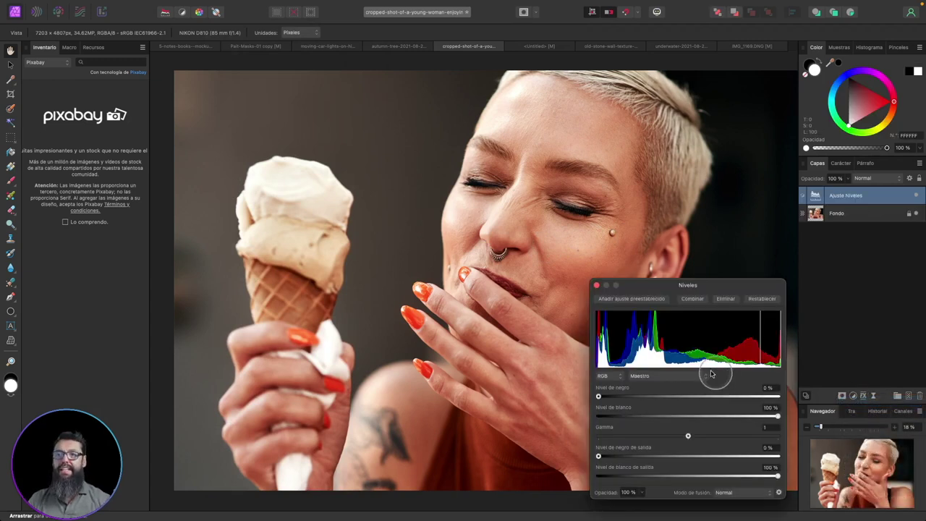
{"action": "left_click_drag", "start_coordinate": [630, 283], "coordinate": [679, 288]}
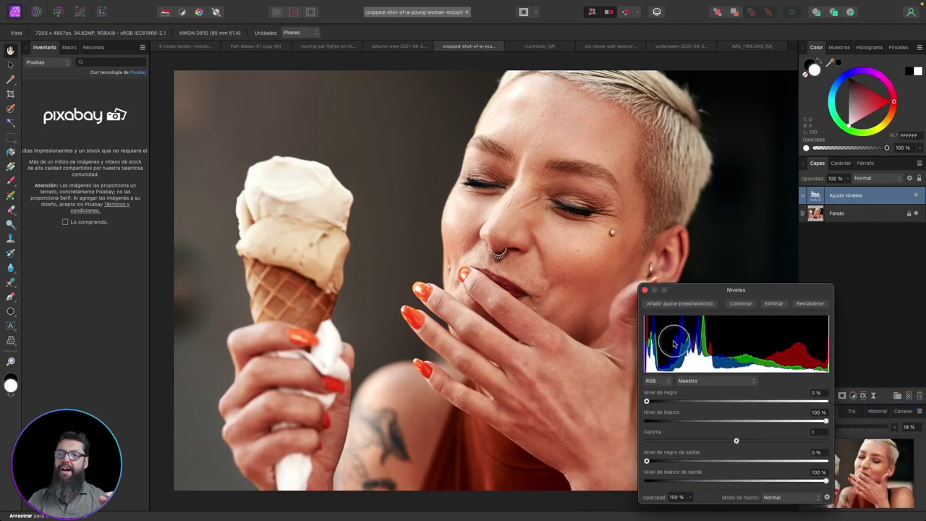
{"action": "left_click_drag", "start_coordinate": [647, 402], "coordinate": [801, 407]}
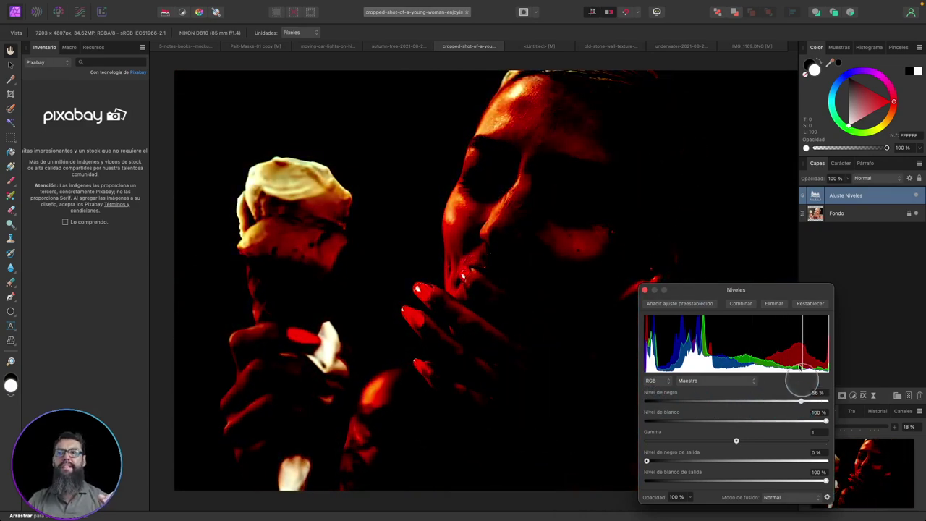
{"action": "left_click", "coordinate": [823, 197]}
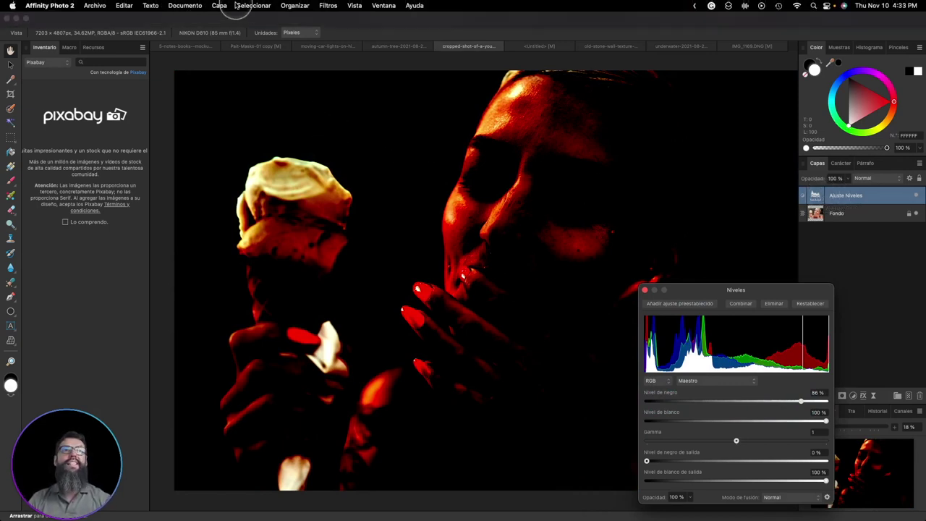
{"action": "left_click", "coordinate": [219, 6]}
{"action": "mouse_move", "coordinate": [268, 179]}
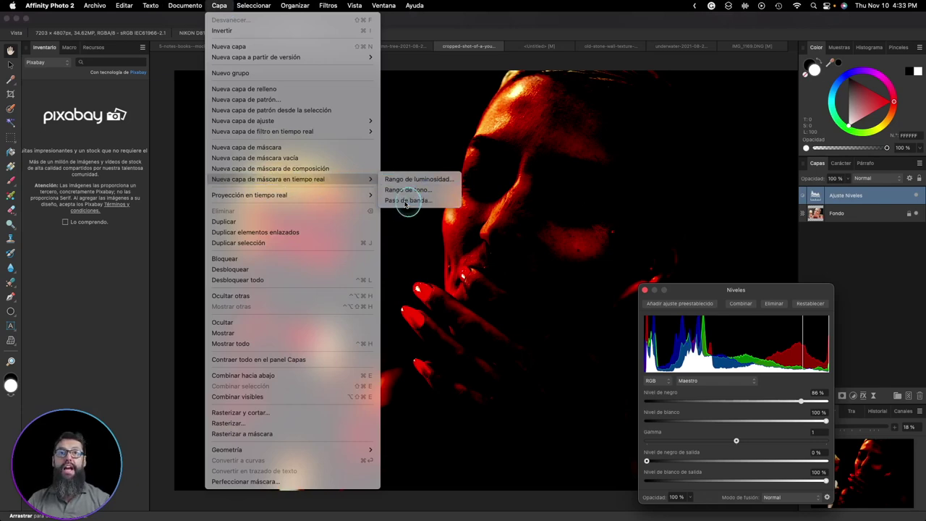
Add a band pass live mask with low band 0 px and high band 100 px, previewing it.
{"action": "left_click", "coordinate": [407, 201]}
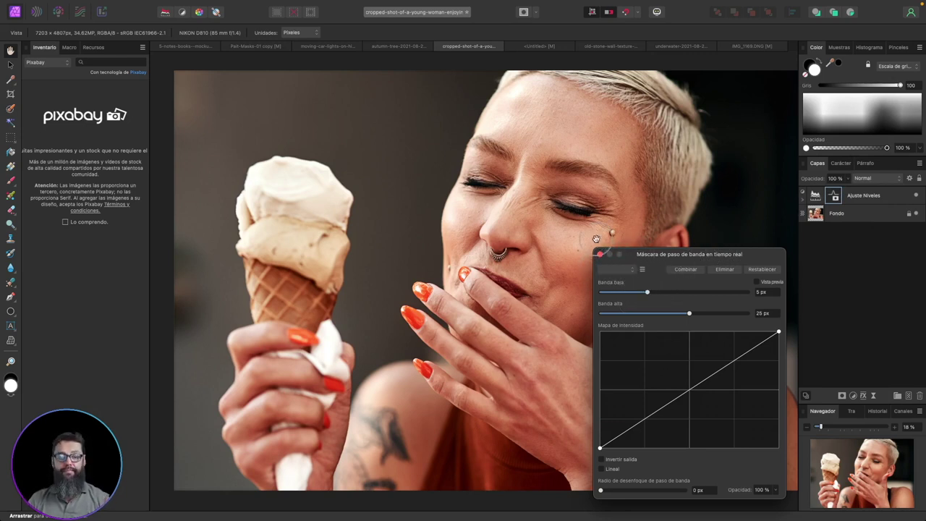
{"action": "scroll", "coordinate": [688, 191], "scroll_direction": "up", "scroll_amount": 3}
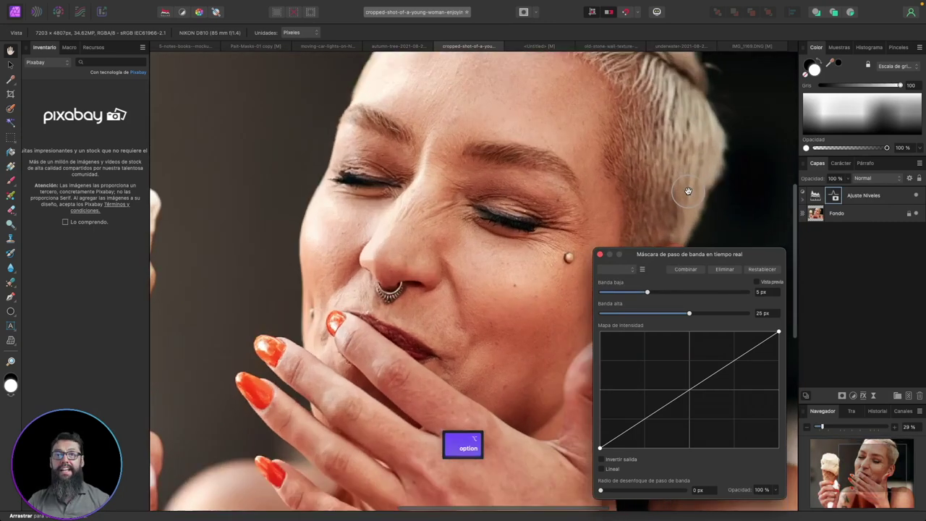
{"action": "scroll", "coordinate": [482, 187], "scroll_direction": "up", "scroll_amount": 1}
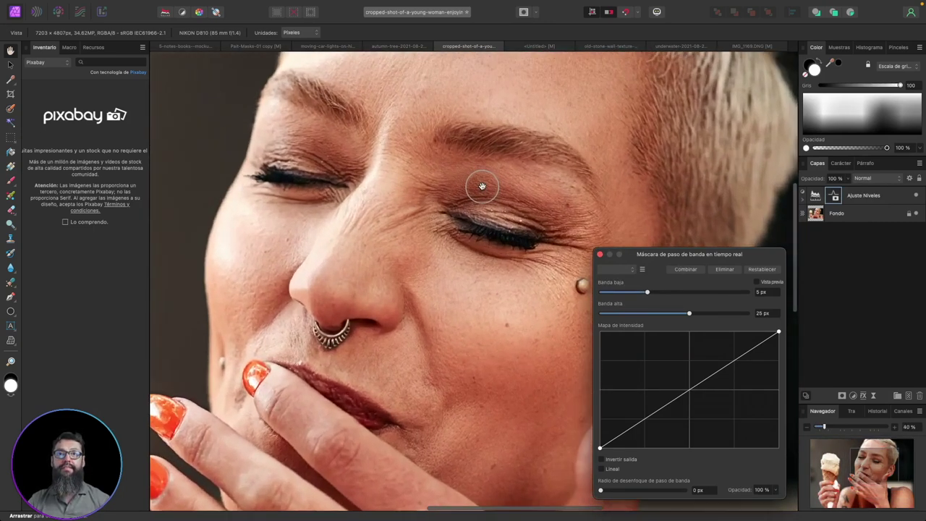
{"action": "left_click_drag", "start_coordinate": [649, 293], "coordinate": [606, 292]}
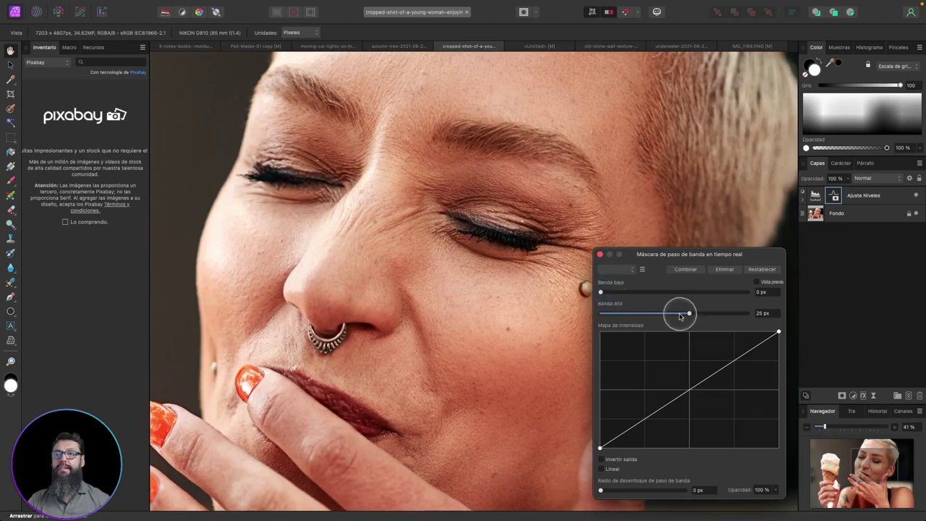
{"action": "left_click_drag", "start_coordinate": [687, 312], "coordinate": [760, 316]}
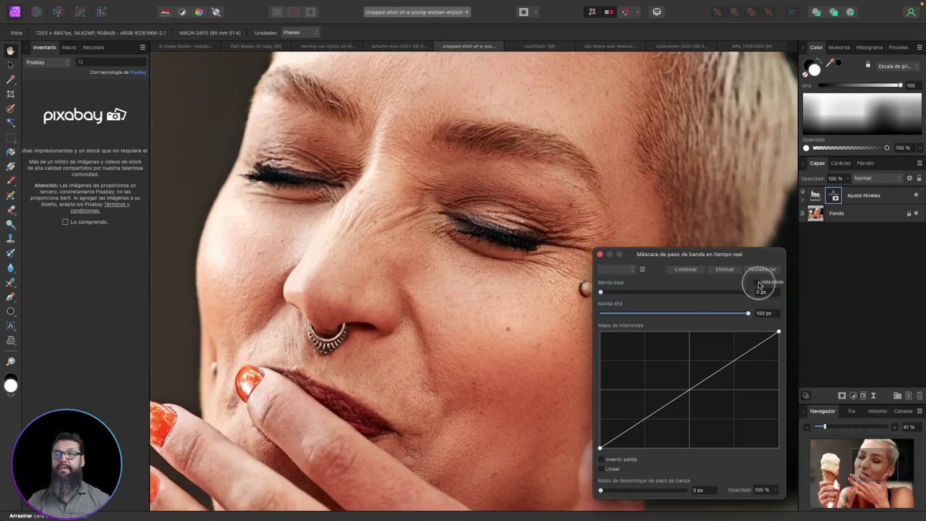
{"action": "left_click", "coordinate": [757, 281]}
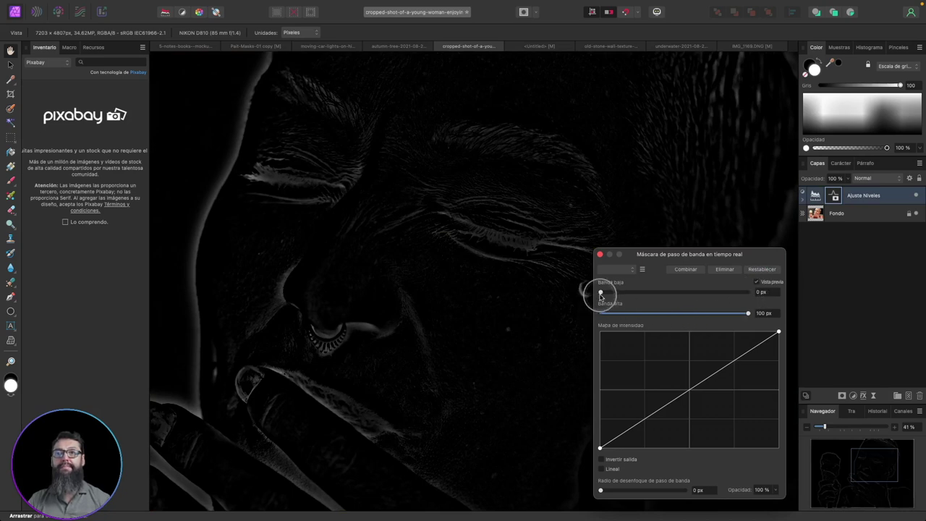
Fine-tune the low band to about 0.6 px, keep high band 100 px, and turn Vista previa off.
{"action": "mouse_move", "coordinate": [600, 293]}
{"action": "left_mouse_down"}
{"action": "mouse_move", "coordinate": [677, 298]}
{"action": "mouse_move", "coordinate": [590, 296]}
{"action": "left_mouse_up"}
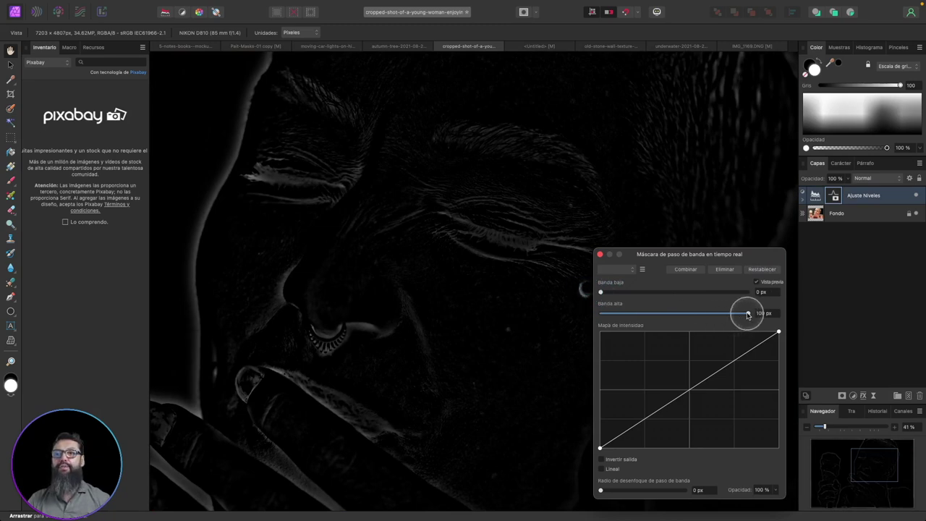
{"action": "left_click_drag", "start_coordinate": [748, 314], "coordinate": [703, 315]}
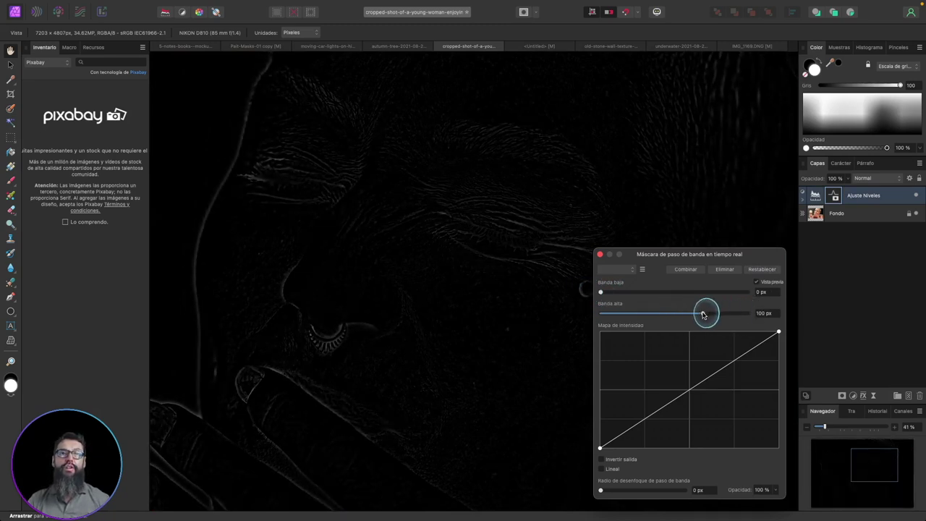
{"action": "left_click_drag", "start_coordinate": [703, 314], "coordinate": [765, 314]}
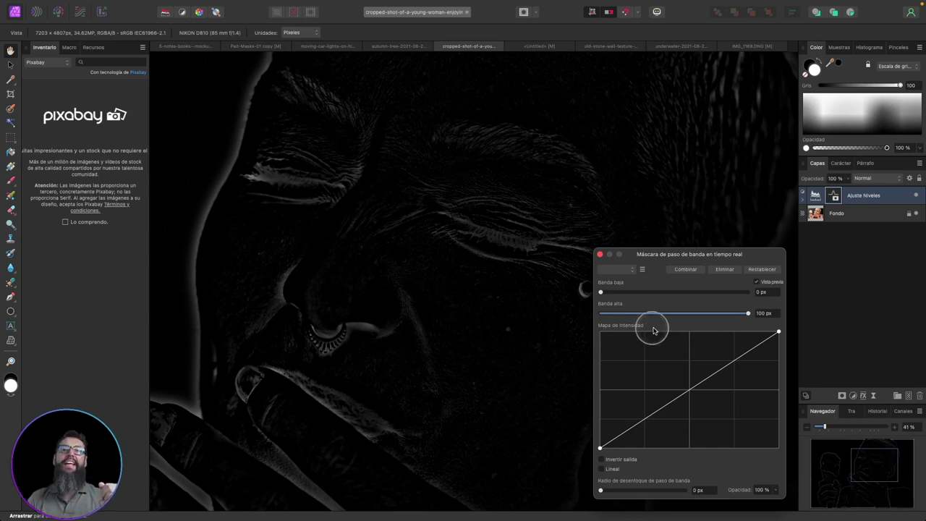
{"action": "left_click_drag", "start_coordinate": [602, 295], "coordinate": [610, 295]}
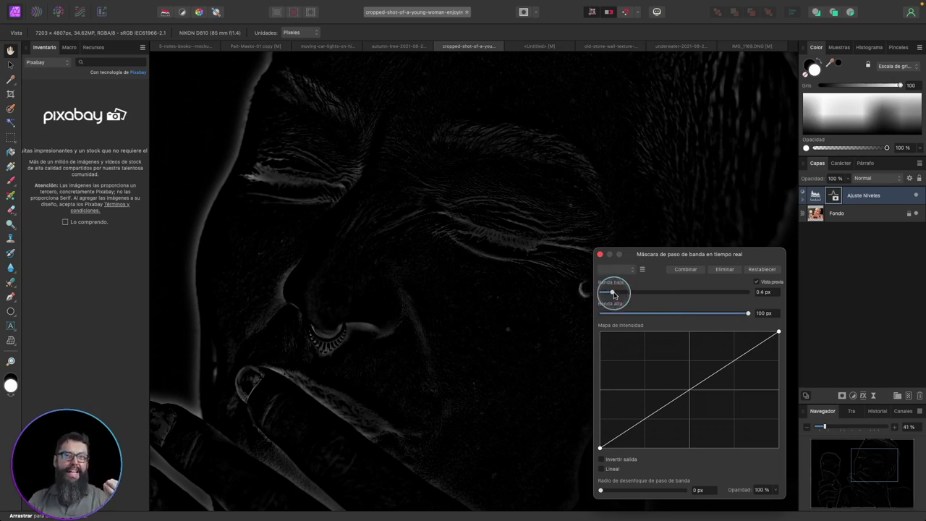
{"action": "left_click", "coordinate": [758, 281]}
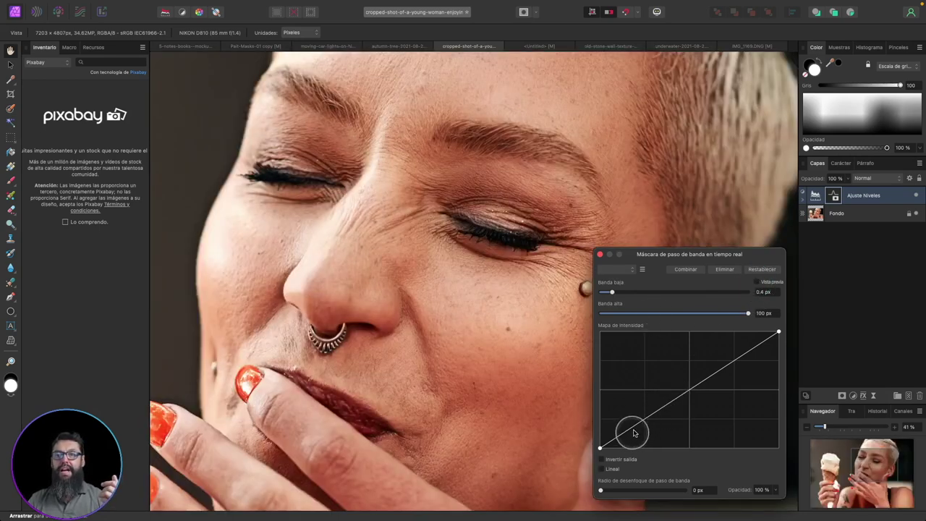
Bow the Mapa de intensidad curve upward and try band values around 7.7 and 21 px.
{"action": "left_click_drag", "start_coordinate": [667, 406], "coordinate": [649, 389]}
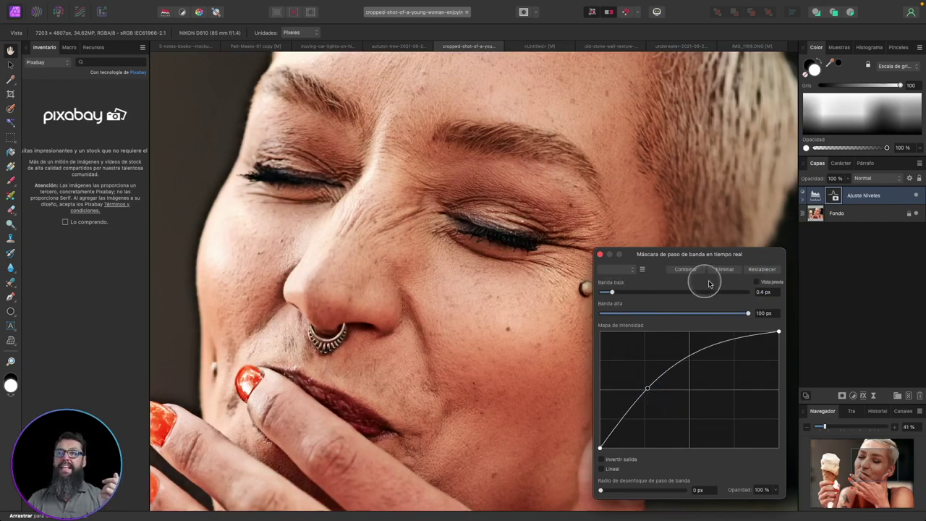
{"action": "left_click", "coordinate": [757, 281]}
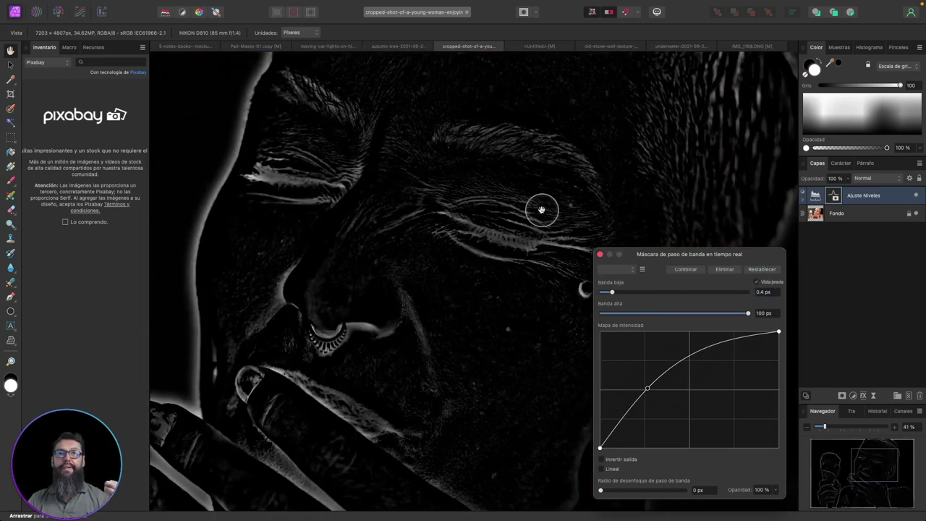
{"action": "left_click", "coordinate": [758, 282]}
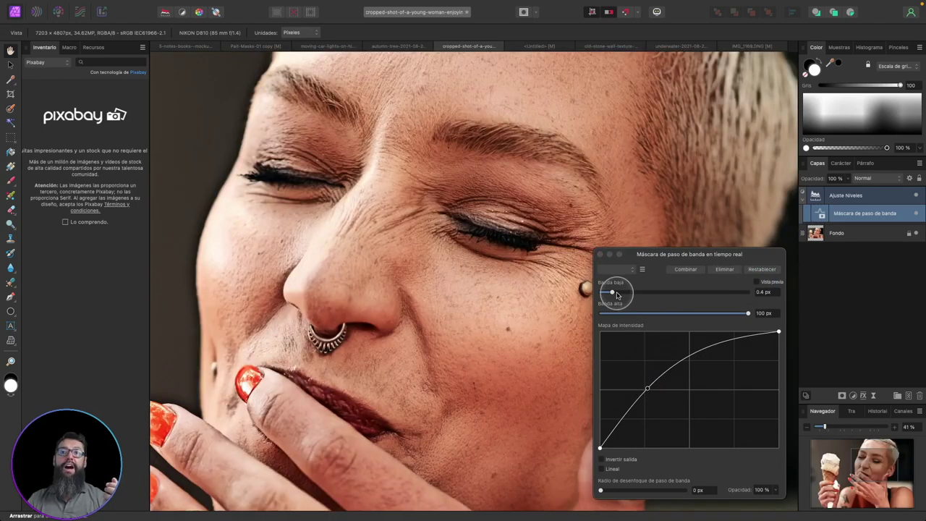
{"action": "left_click_drag", "start_coordinate": [612, 293], "coordinate": [641, 296]}
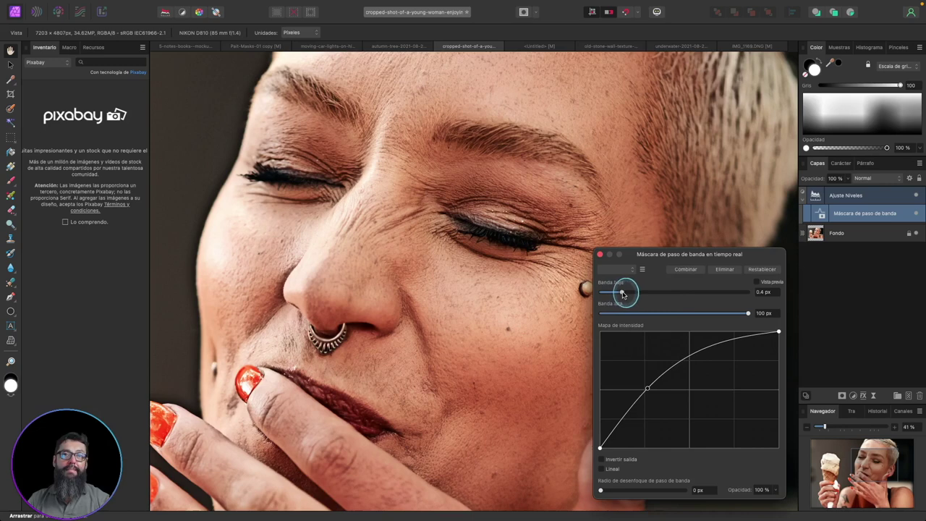
{"action": "left_click_drag", "start_coordinate": [649, 299], "coordinate": [654, 299]}
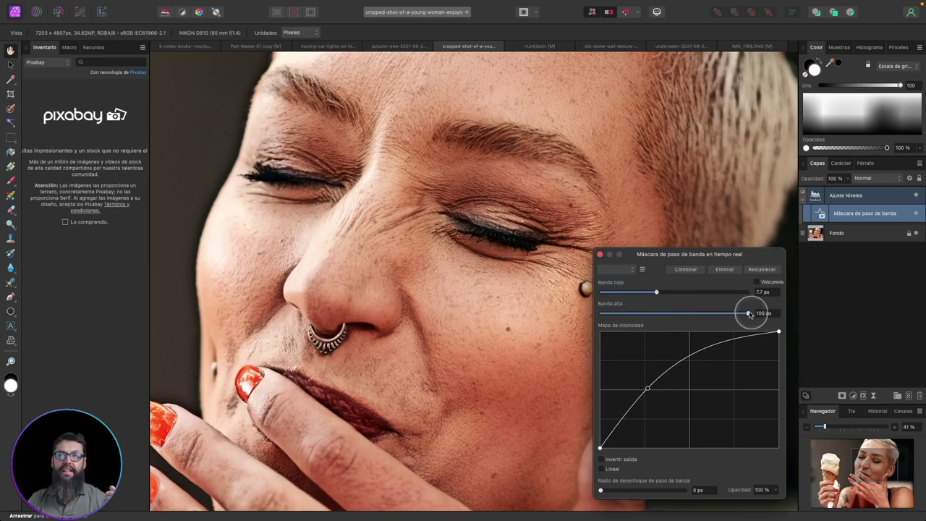
{"action": "left_click_drag", "start_coordinate": [749, 313], "coordinate": [682, 304]}
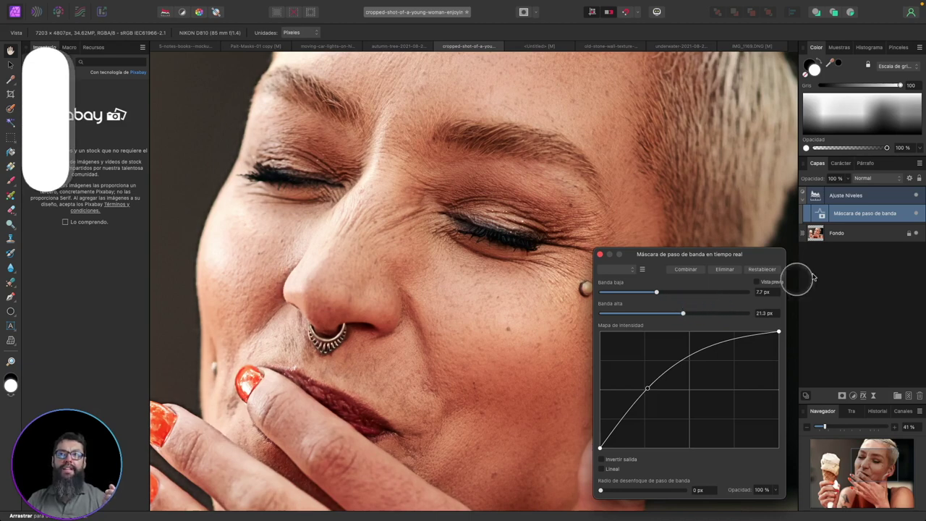
Nest the band pass mask under Ajuste Niveles and set its bands to 2.2 and 31.1 px.
{"action": "left_click", "coordinate": [916, 196]}
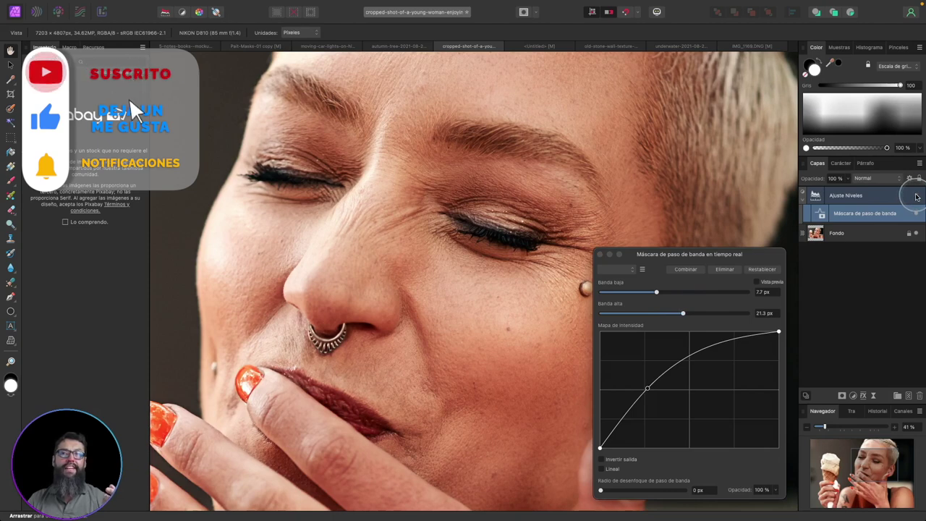
{"action": "left_click_drag", "start_coordinate": [908, 211], "coordinate": [804, 202]}
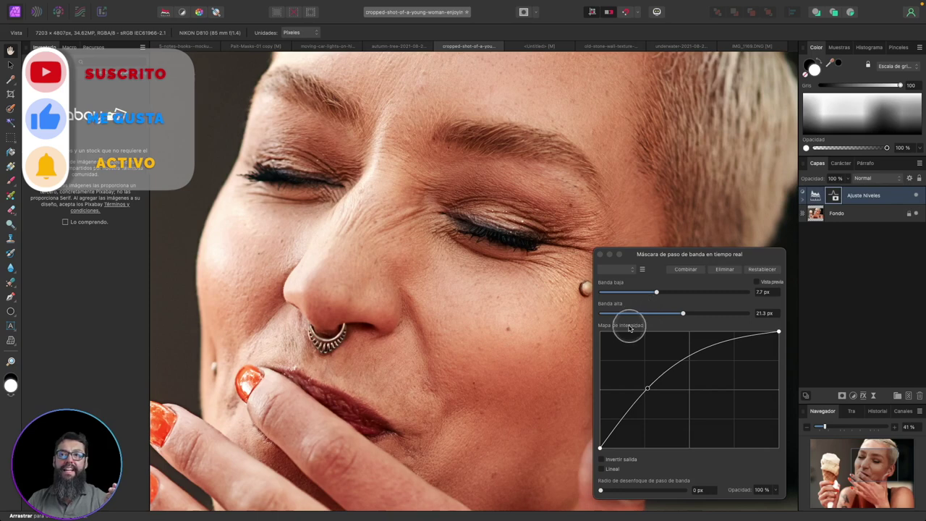
{"action": "left_click_drag", "start_coordinate": [656, 295], "coordinate": [638, 291]}
{"action": "left_click_drag", "start_coordinate": [684, 316], "coordinate": [696, 316]}
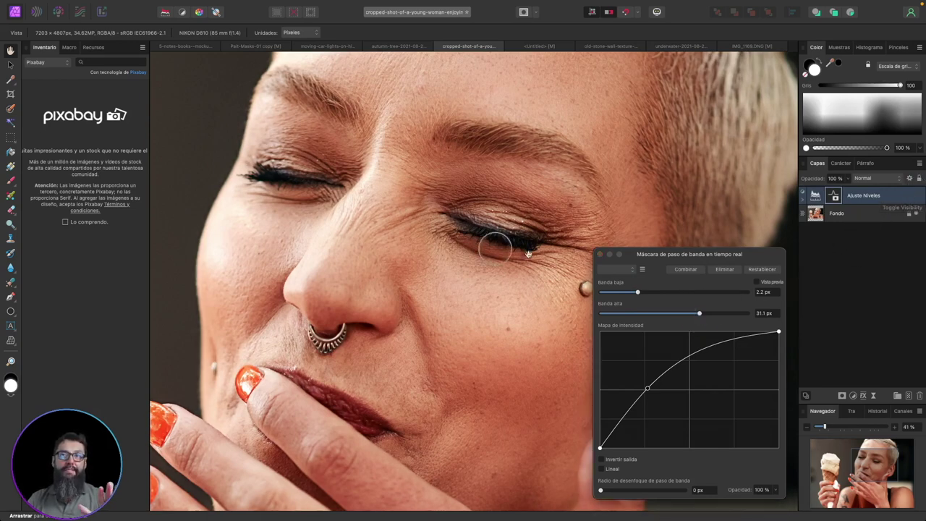
{"action": "key", "text": "ctrl+0"}
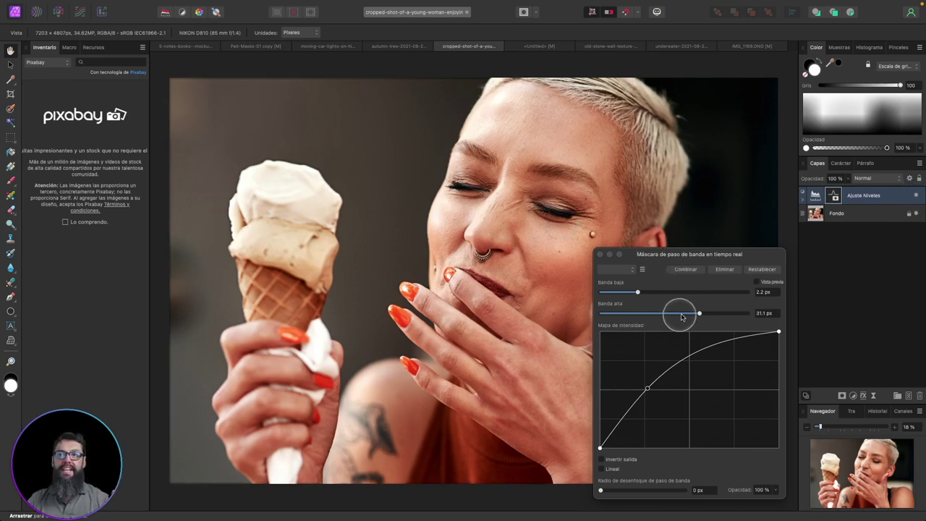
Compare Levels on and off, set bands to 2.4 and 33.7 px, then open the <Untitled> document.
{"action": "left_click", "coordinate": [917, 196]}
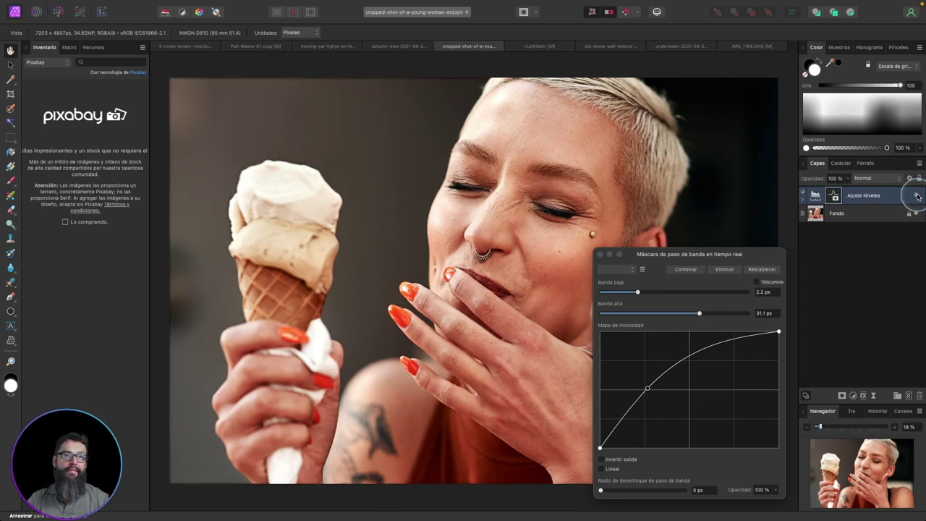
{"action": "left_click_drag", "start_coordinate": [638, 292], "coordinate": [641, 295]}
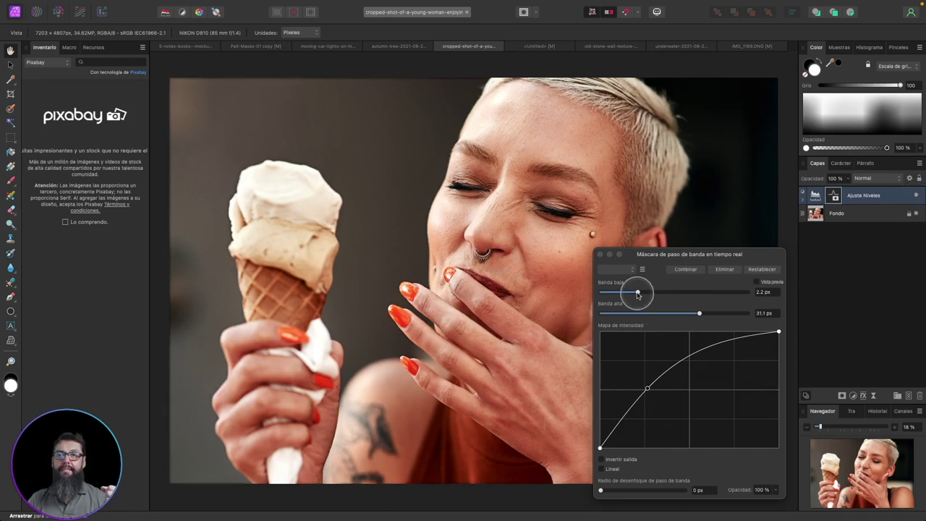
{"action": "left_click_drag", "start_coordinate": [650, 297], "coordinate": [621, 291]}
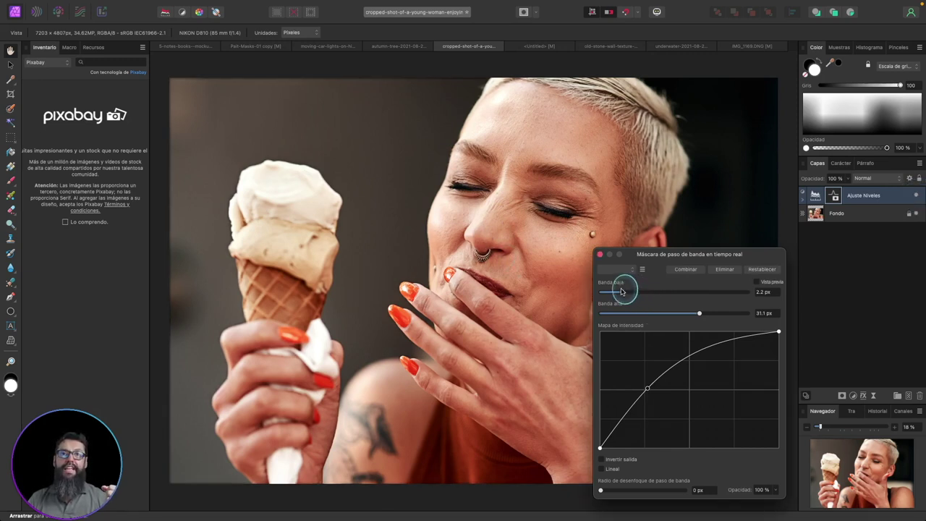
{"action": "left_click", "coordinate": [701, 314]}
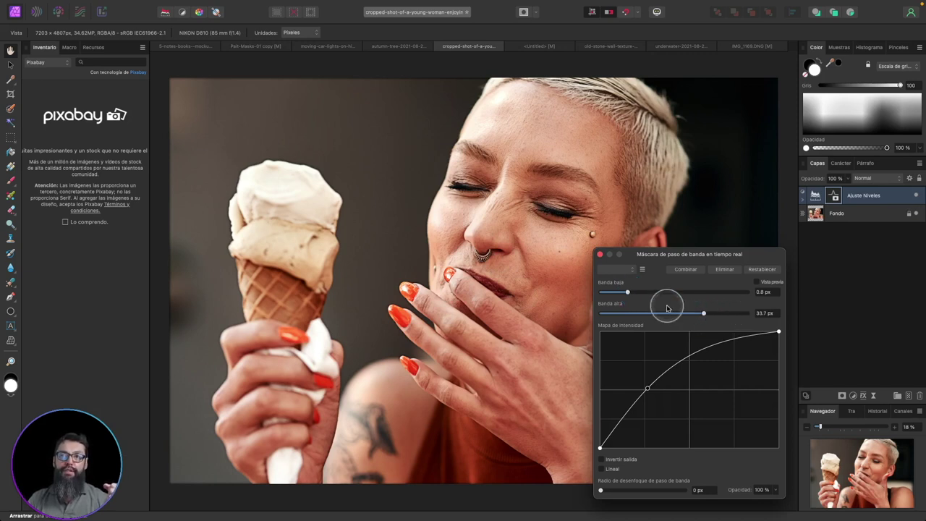
{"action": "left_click_drag", "start_coordinate": [630, 293], "coordinate": [638, 293]}
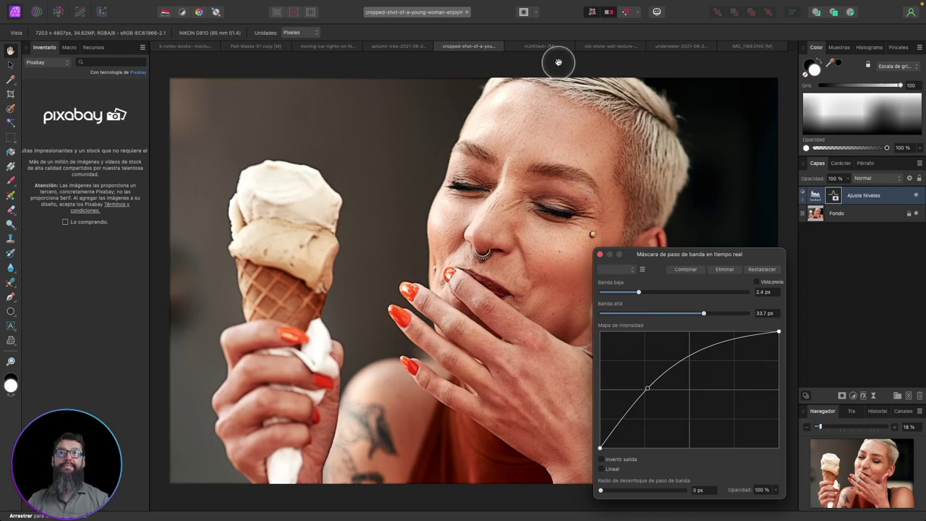
{"action": "left_click", "coordinate": [542, 47]}
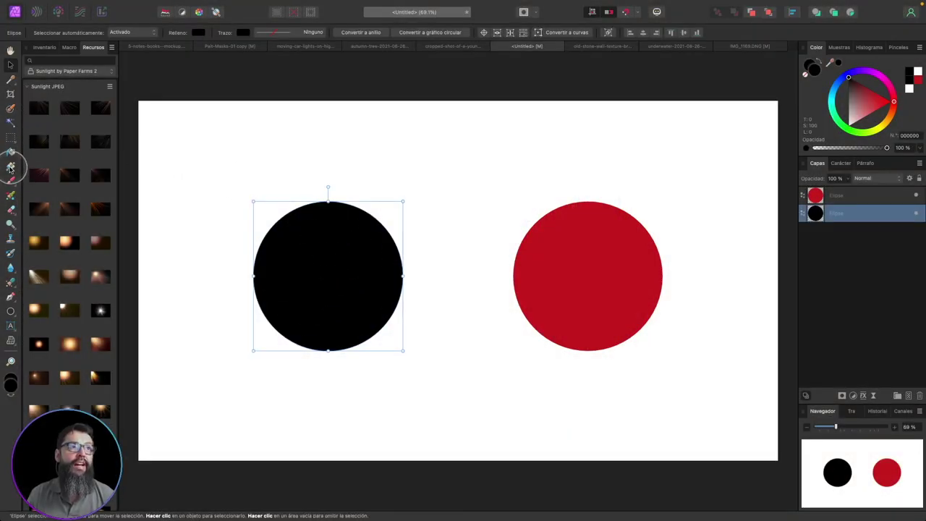
Set the black circle's fill type to Mapa de bits and drop 01-v2.jpg from Finder onto it.
{"action": "left_click", "coordinate": [10, 167]}
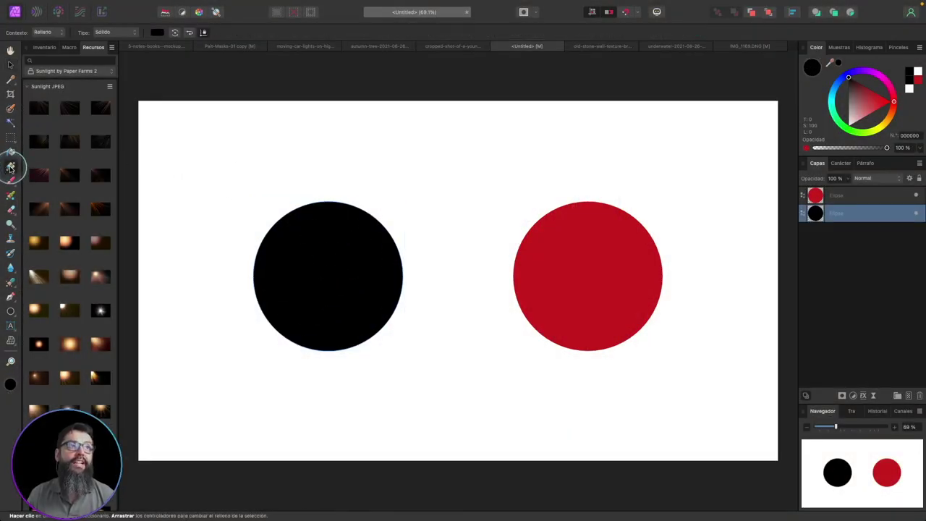
{"action": "left_click", "coordinate": [100, 34]}
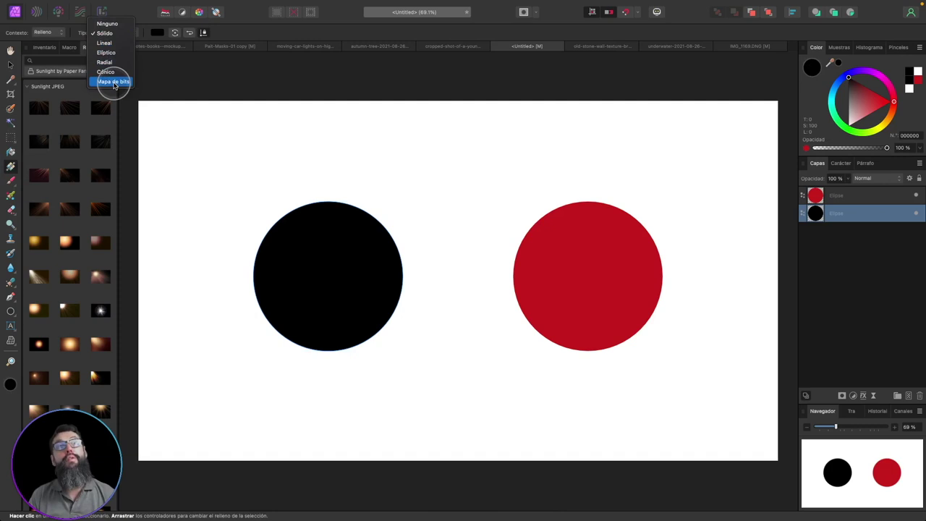
{"action": "left_click", "coordinate": [113, 82]}
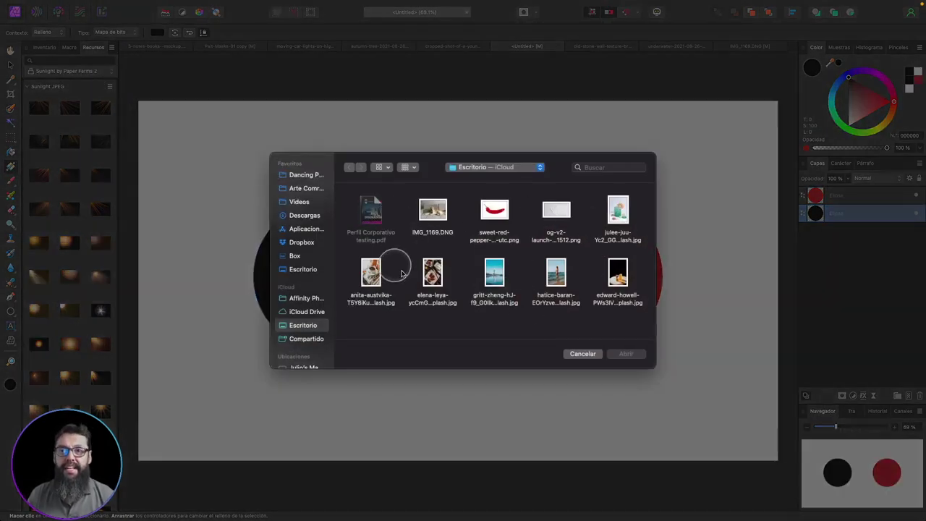
{"action": "left_click", "coordinate": [584, 354]}
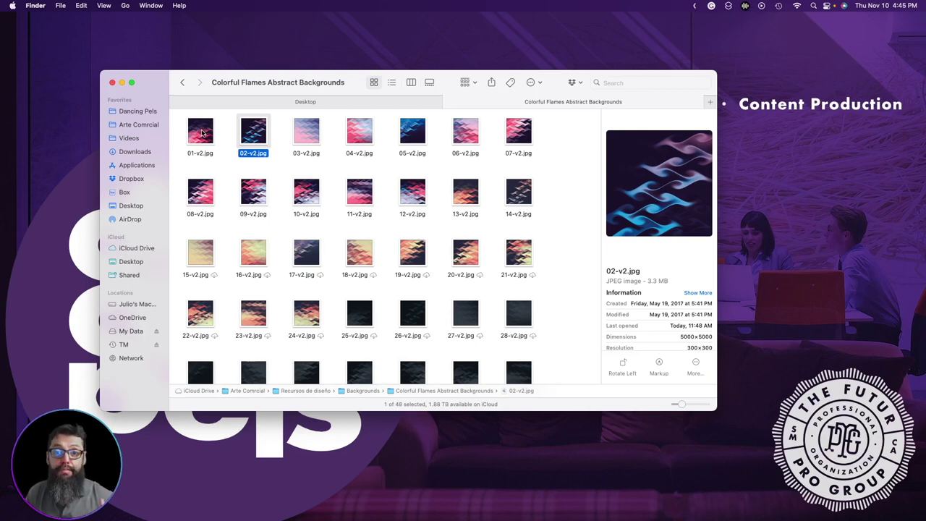
{"action": "left_click_drag", "start_coordinate": [204, 132], "coordinate": [367, 246]}
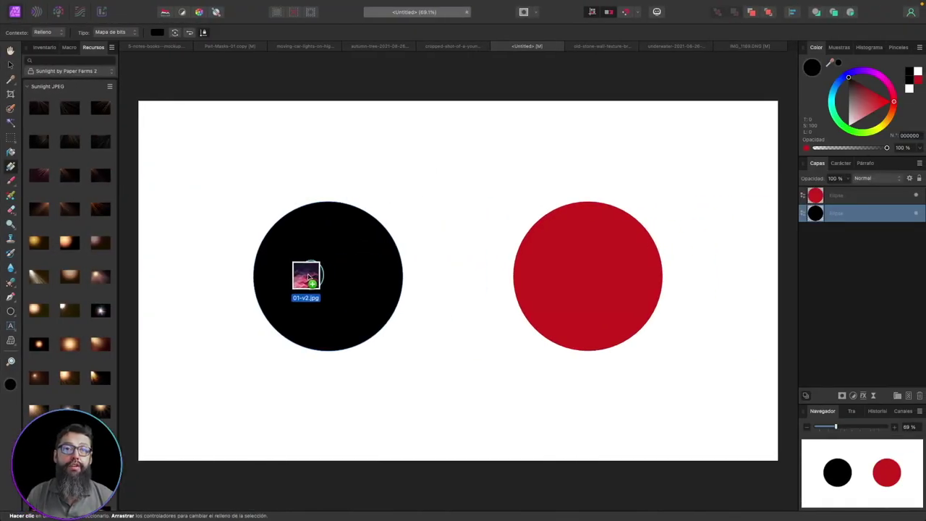
{"action": "left_click_drag", "start_coordinate": [367, 246], "coordinate": [160, 34]}
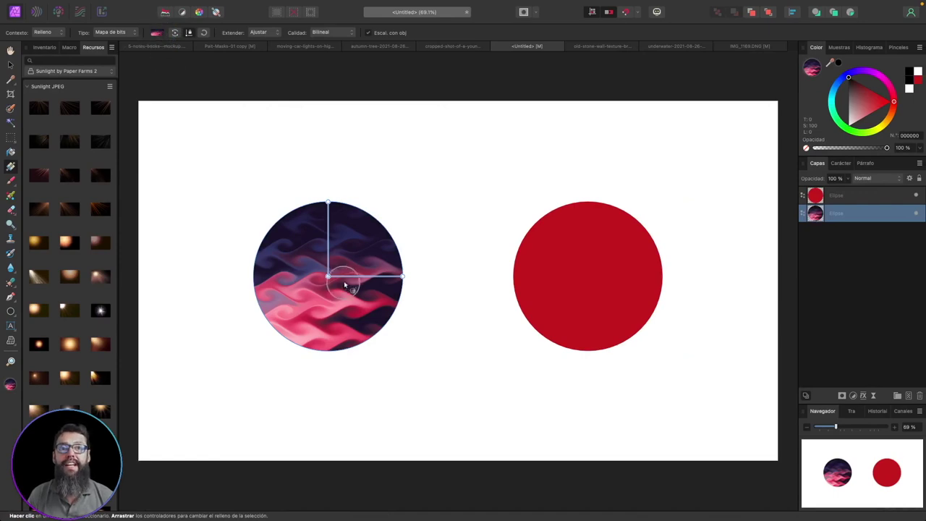
Rotate, scale and shift the 01-v2.jpg fill down-left inside the left circle.
{"action": "mouse_move", "coordinate": [327, 200]}
{"action": "left_mouse_down"}
{"action": "mouse_move", "coordinate": [353, 319]}
{"action": "mouse_move", "coordinate": [327, 276]}
{"action": "mouse_move", "coordinate": [383, 408]}
{"action": "mouse_move", "coordinate": [406, 404]}
{"action": "left_mouse_up"}
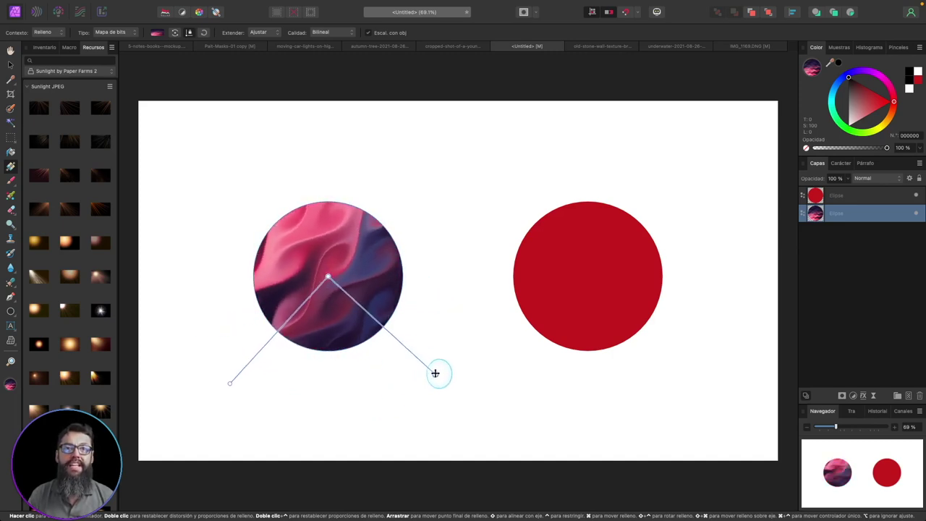
{"action": "left_click_drag", "start_coordinate": [328, 275], "coordinate": [283, 311]}
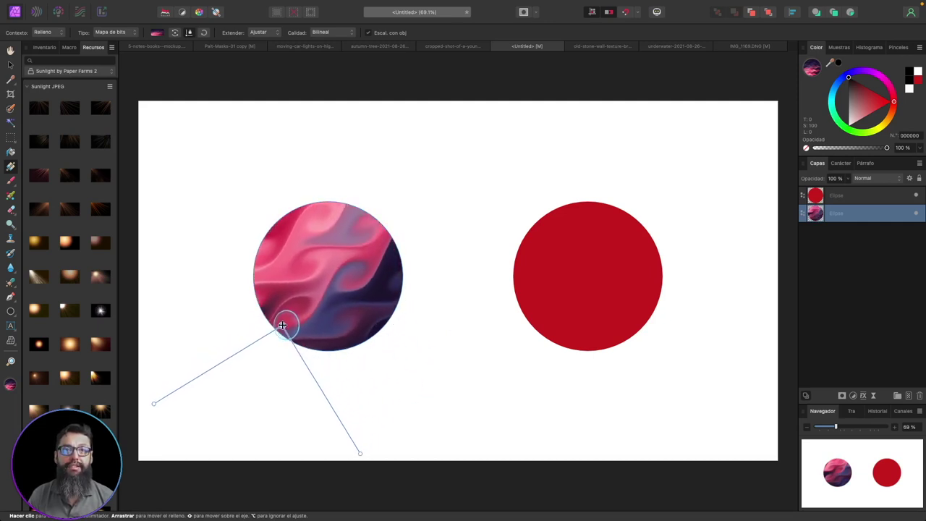
{"action": "left_click", "coordinate": [409, 179]}
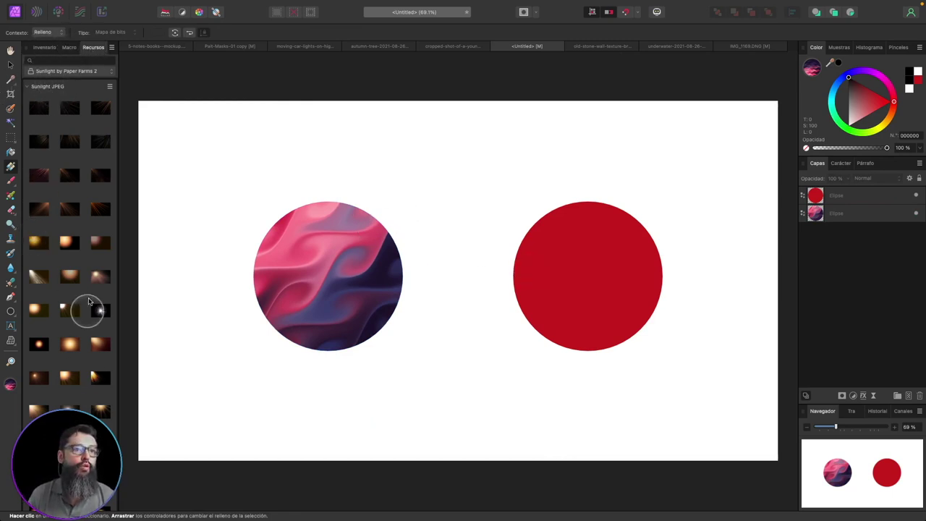
Show the Sunlight by Paper Farms 2 resources and select the red circle.
{"action": "left_click", "coordinate": [45, 73]}
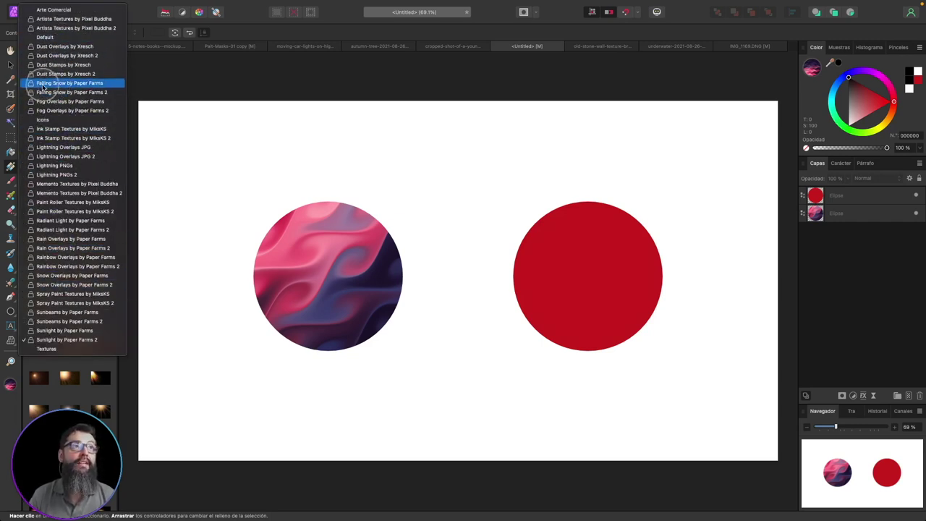
{"action": "left_click", "coordinate": [55, 340]}
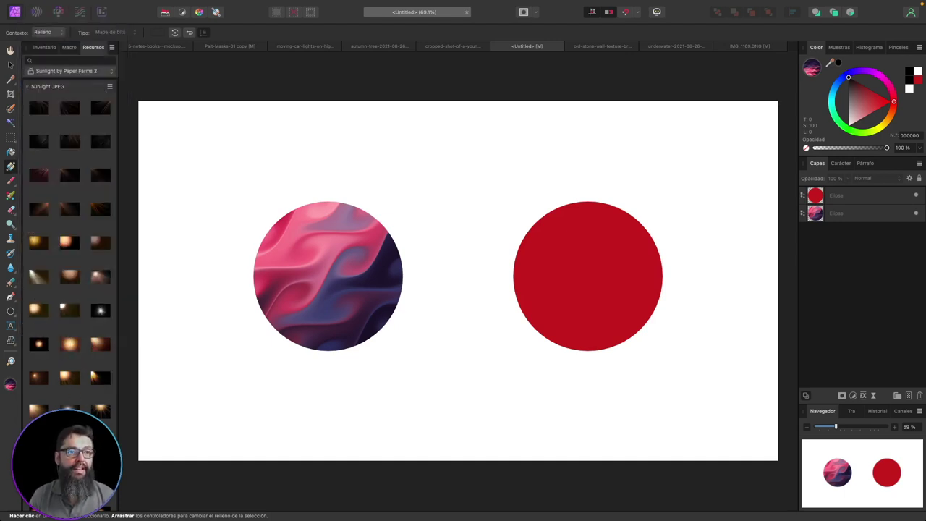
{"action": "left_click", "coordinate": [593, 273]}
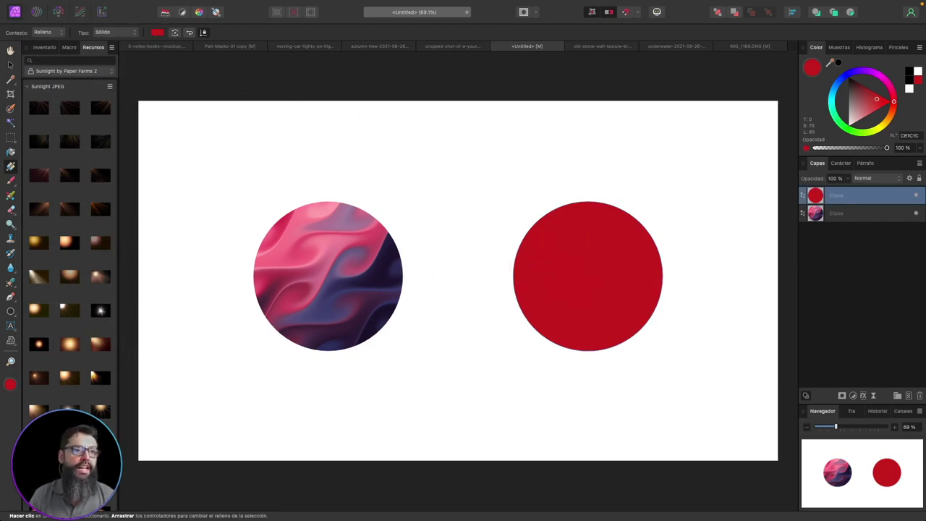
Fill the red circle with a Sunlight image, rotated and enlarged so its glow comes from upper-left.
{"action": "key", "text": "v"}
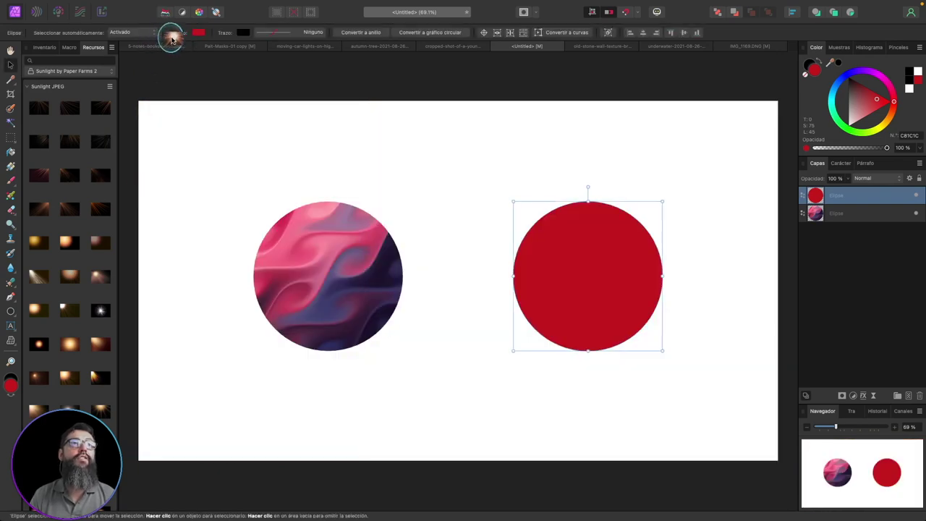
{"action": "left_click_drag", "start_coordinate": [164, 40], "coordinate": [197, 32]}
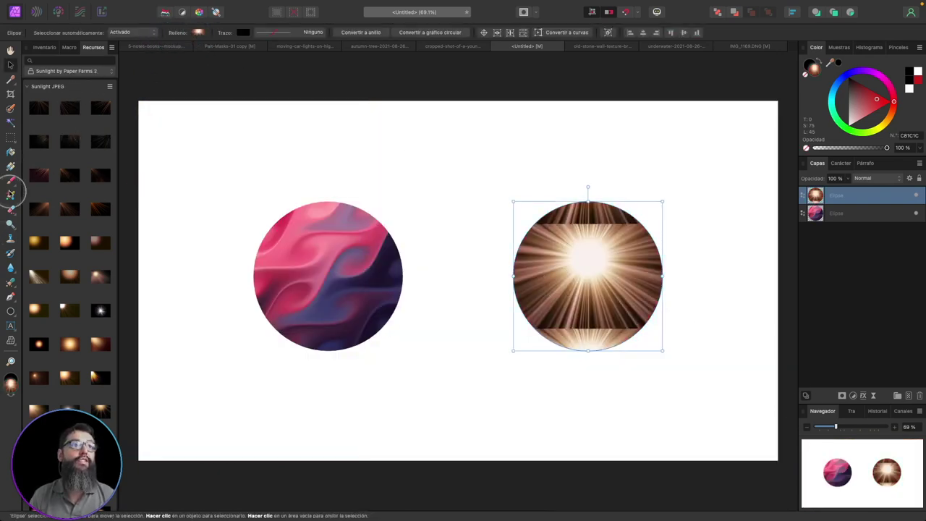
{"action": "left_click", "coordinate": [11, 167]}
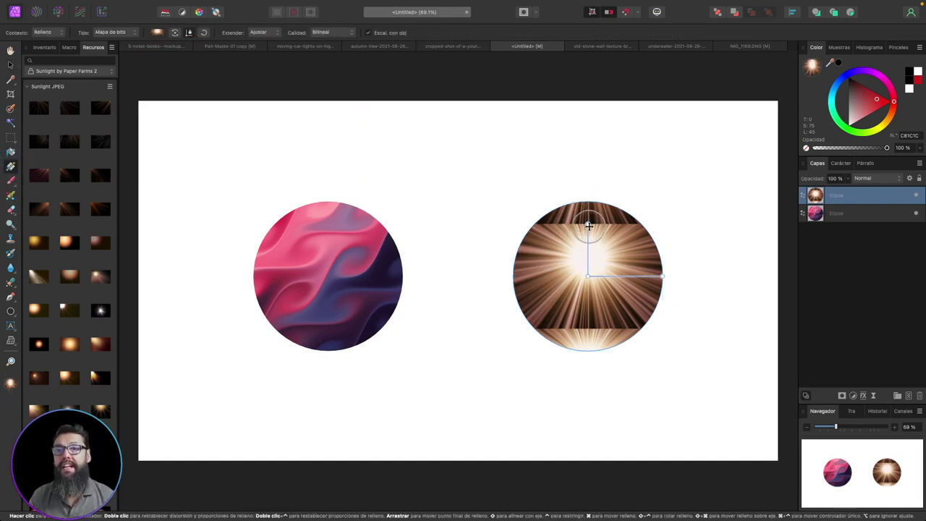
{"action": "mouse_move", "coordinate": [589, 215]}
{"action": "left_mouse_down"}
{"action": "mouse_move", "coordinate": [557, 181]}
{"action": "mouse_move", "coordinate": [538, 180]}
{"action": "left_mouse_up"}
{"action": "mouse_move", "coordinate": [587, 275]}
{"action": "left_mouse_down"}
{"action": "mouse_move", "coordinate": [548, 248]}
{"action": "mouse_move", "coordinate": [550, 265]}
{"action": "left_mouse_up"}
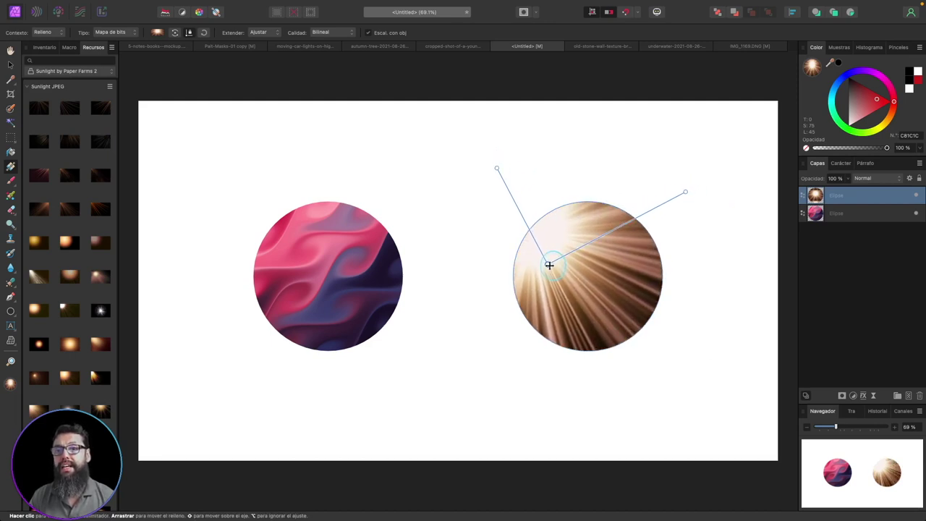
{"action": "left_click_drag", "start_coordinate": [497, 169], "coordinate": [484, 150]}
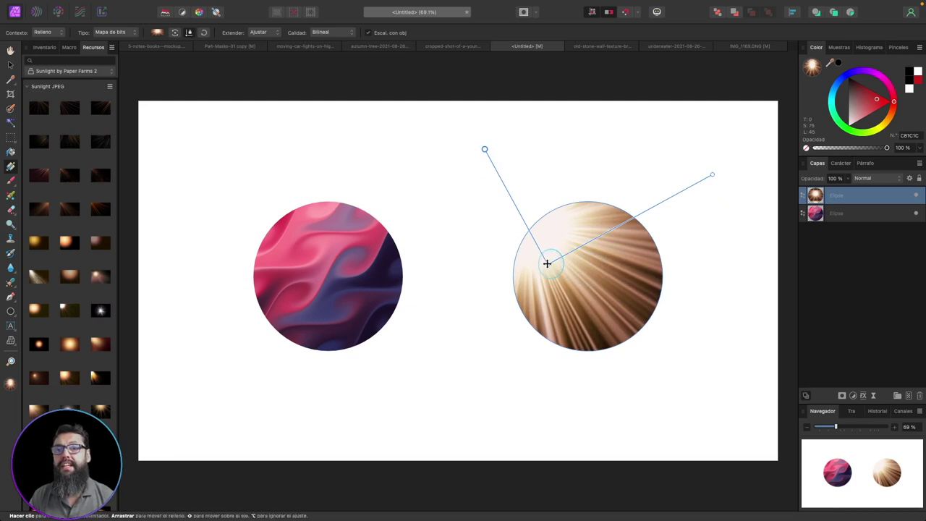
{"action": "left_click_drag", "start_coordinate": [547, 263], "coordinate": [540, 249]}
{"action": "left_click", "coordinate": [544, 182]}
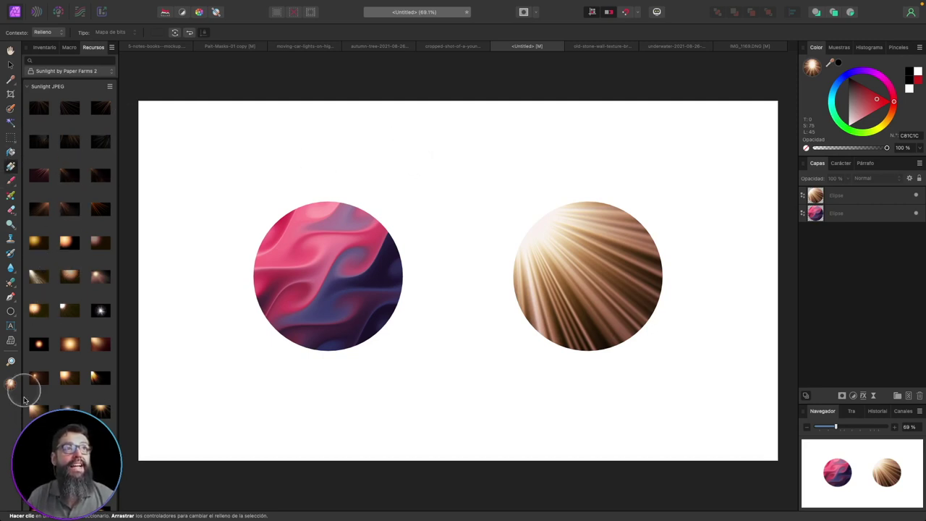
Scroll through the Resources panel list.
{"action": "scroll", "coordinate": [61, 326], "scroll_direction": "down", "scroll_amount": 5}
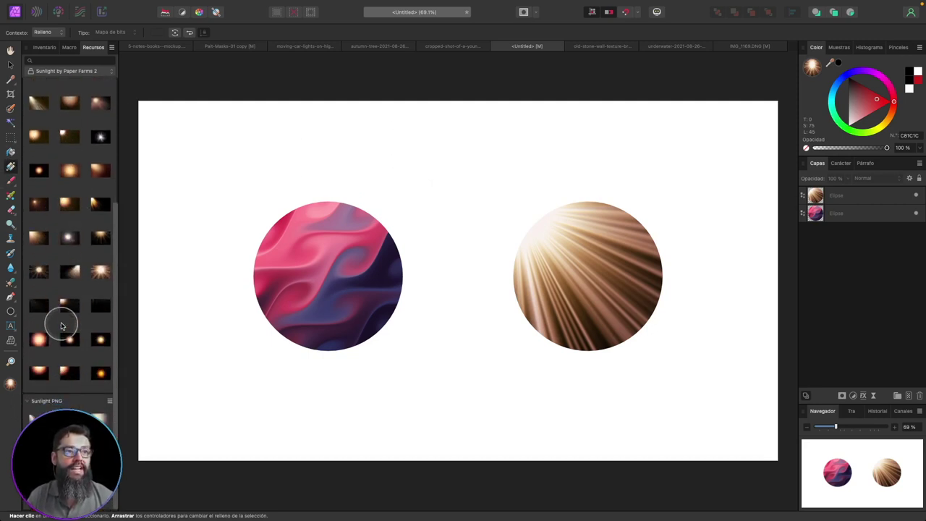
{"action": "scroll", "coordinate": [61, 325], "scroll_direction": "up", "scroll_amount": 3}
{"action": "scroll", "coordinate": [62, 326], "scroll_direction": "up", "scroll_amount": 2}
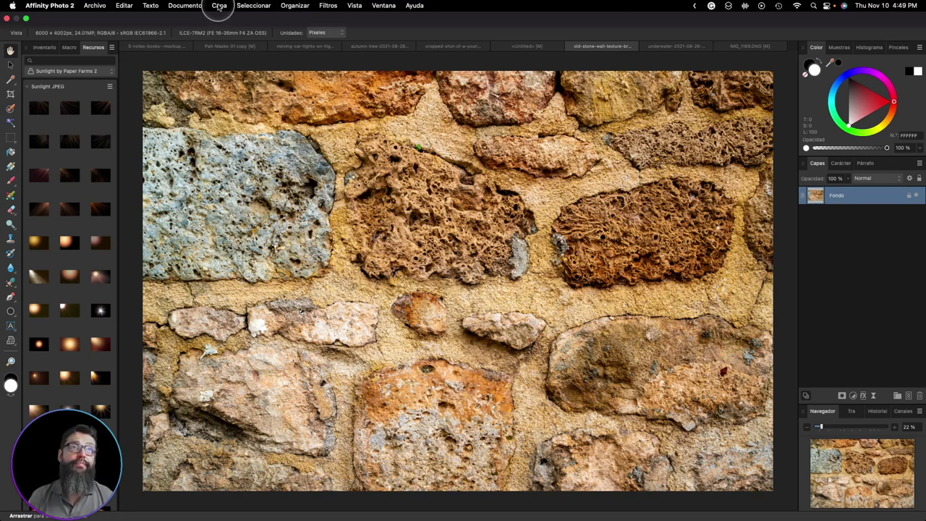
Add a Normals adjustment layer to the stone wall and try rotations and a 62% scale.
{"action": "left_click", "coordinate": [219, 6]}
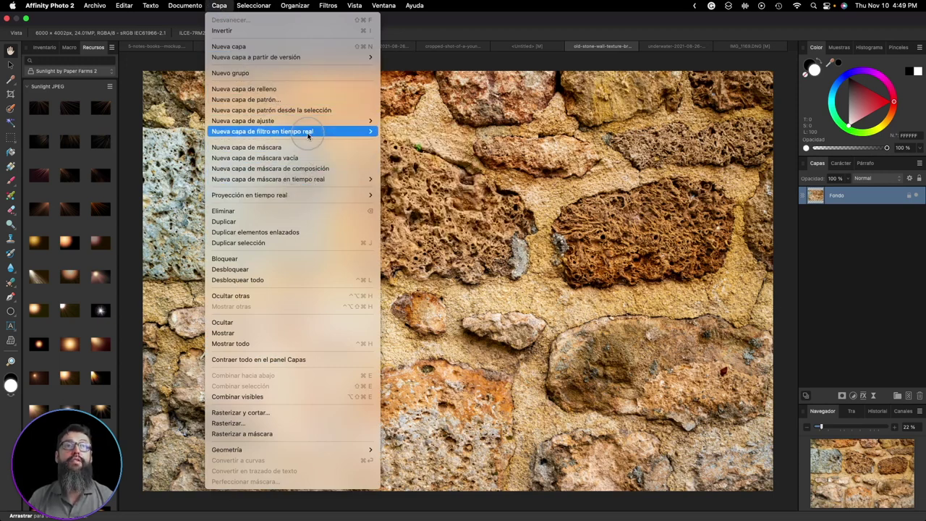
{"action": "mouse_move", "coordinate": [243, 121]}
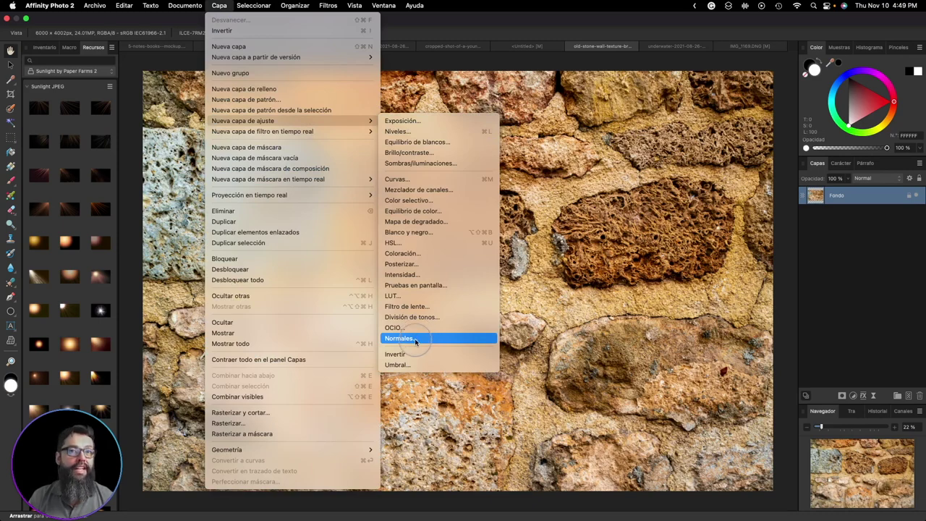
{"action": "left_click", "coordinate": [415, 340]}
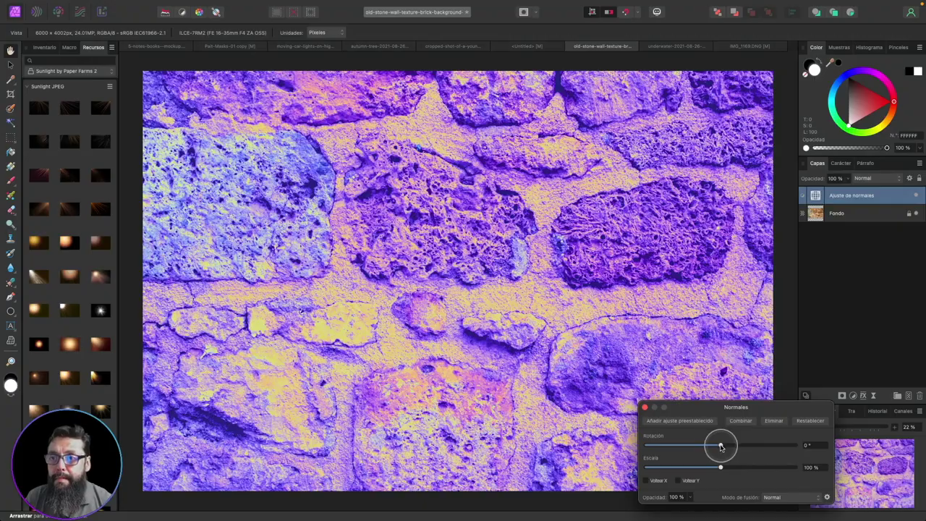
{"action": "mouse_move", "coordinate": [720, 447]}
{"action": "left_mouse_down"}
{"action": "mouse_move", "coordinate": [758, 453]}
{"action": "mouse_move", "coordinate": [701, 444]}
{"action": "left_mouse_up"}
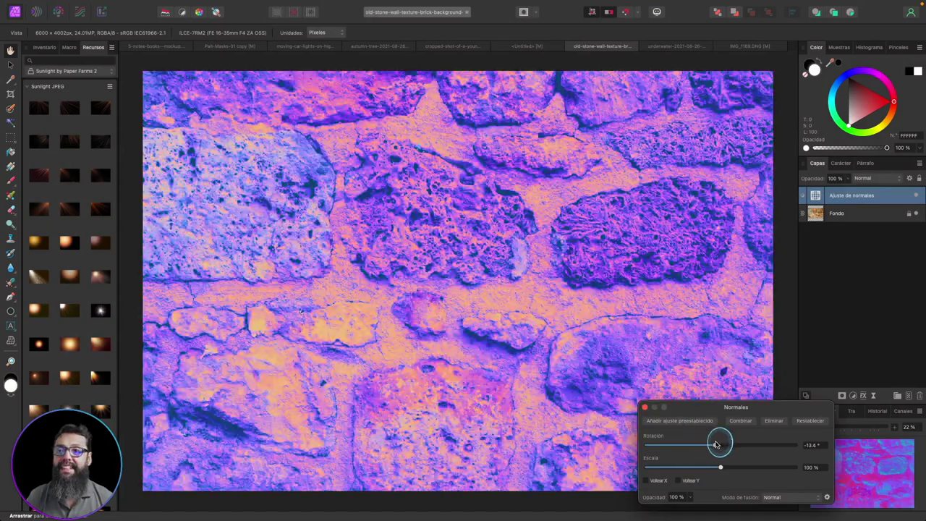
{"action": "left_click_drag", "start_coordinate": [702, 444], "coordinate": [759, 445]}
{"action": "mouse_move", "coordinate": [721, 469]}
{"action": "left_mouse_down"}
{"action": "mouse_move", "coordinate": [759, 469]}
{"action": "mouse_move", "coordinate": [665, 466]}
{"action": "mouse_move", "coordinate": [704, 467]}
{"action": "left_mouse_up"}
{"action": "mouse_move", "coordinate": [758, 449]}
{"action": "left_mouse_down"}
{"action": "mouse_move", "coordinate": [769, 446]}
{"action": "mouse_move", "coordinate": [699, 444]}
{"action": "mouse_move", "coordinate": [741, 445]}
{"action": "left_mouse_up"}
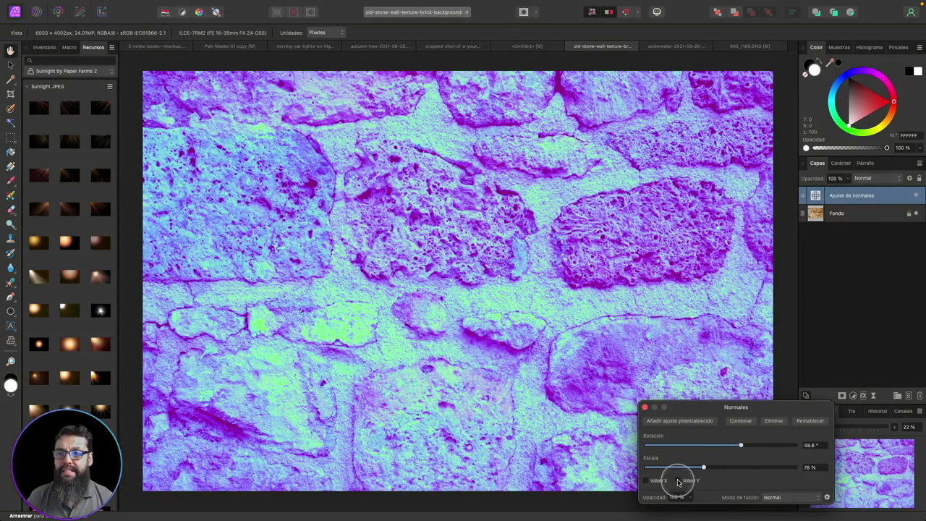
Flip the normals on X and settle on about 119° rotation and 128% scale.
{"action": "left_click", "coordinate": [677, 480]}
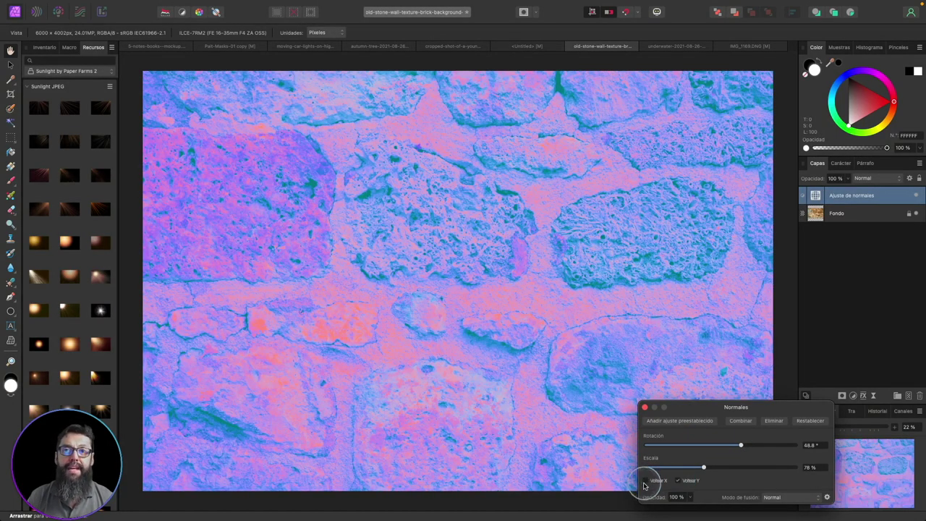
{"action": "left_click", "coordinate": [646, 481]}
{"action": "left_click", "coordinate": [678, 481]}
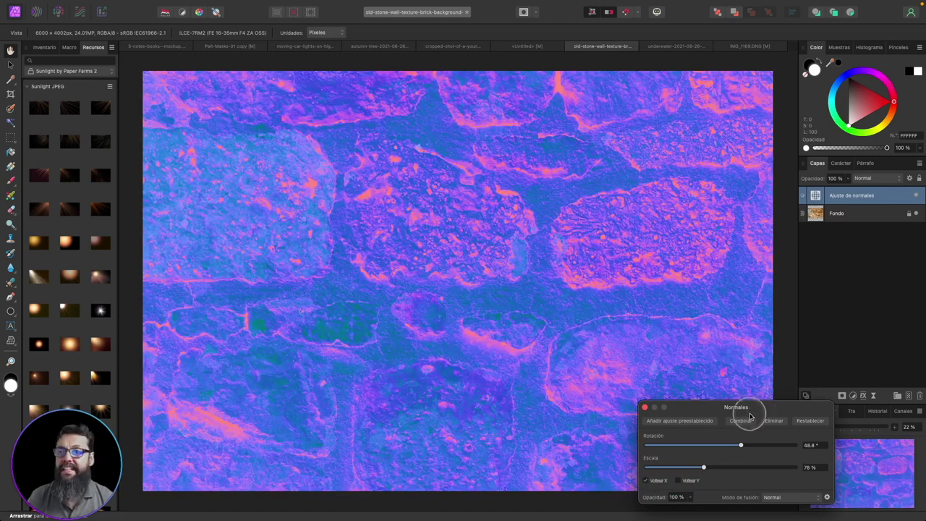
{"action": "left_click_drag", "start_coordinate": [741, 447], "coordinate": [764, 446]}
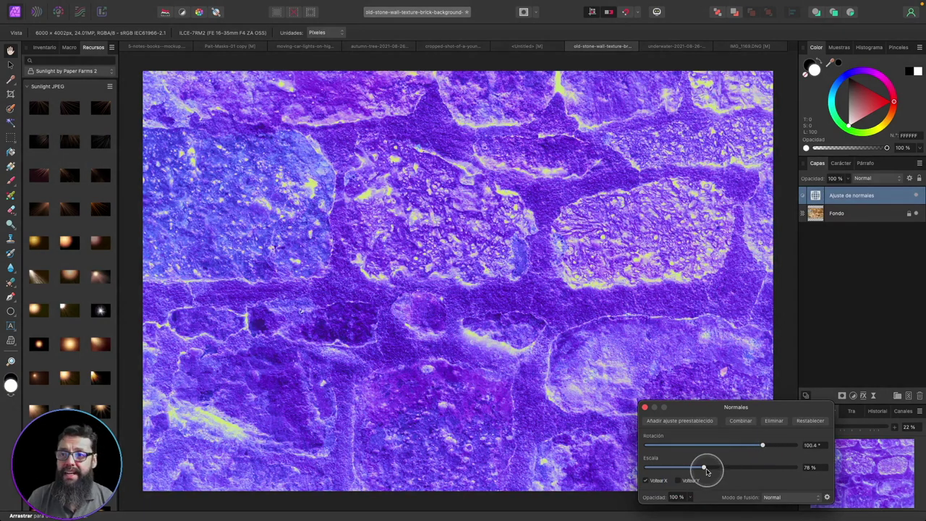
{"action": "mouse_move", "coordinate": [704, 468]}
{"action": "left_mouse_down"}
{"action": "mouse_move", "coordinate": [684, 469]}
{"action": "mouse_move", "coordinate": [728, 468]}
{"action": "left_mouse_up"}
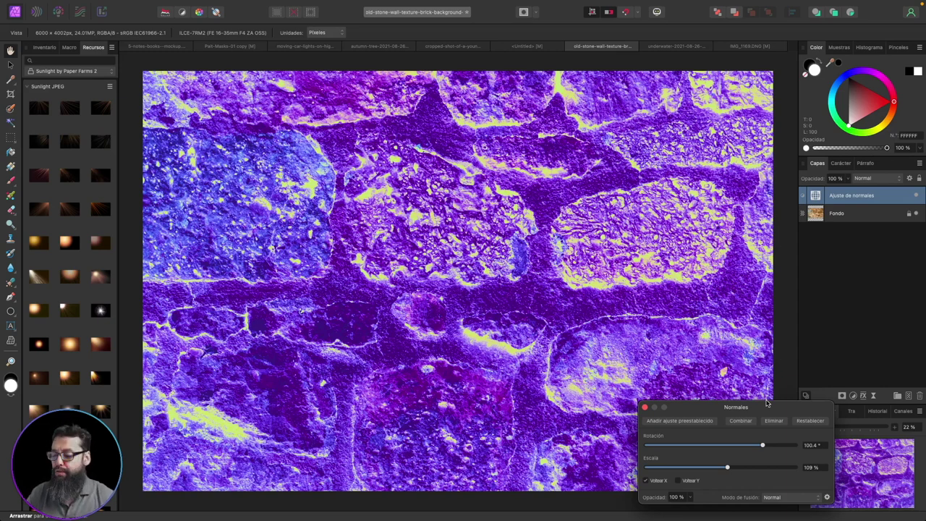
{"action": "left_click", "coordinate": [755, 429]}
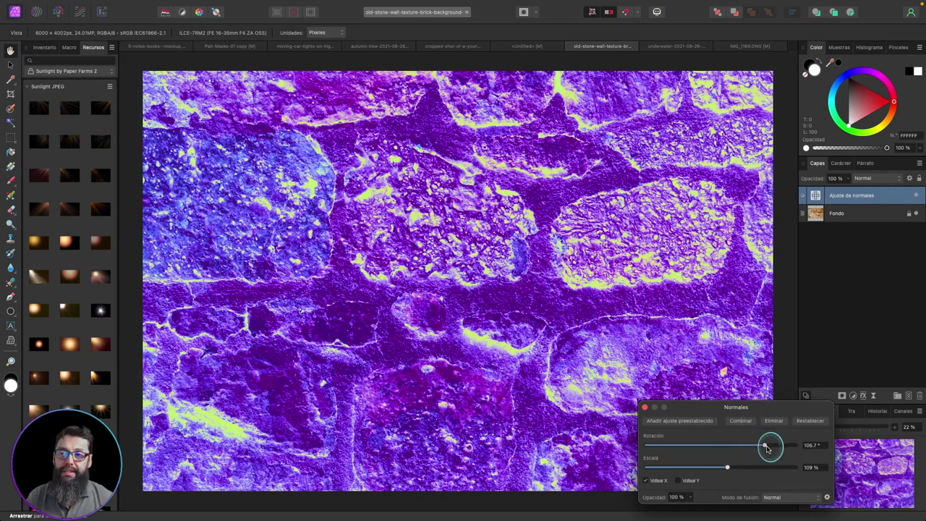
{"action": "left_click_drag", "start_coordinate": [764, 445], "coordinate": [770, 445]}
{"action": "left_click_drag", "start_coordinate": [727, 468], "coordinate": [743, 471]}
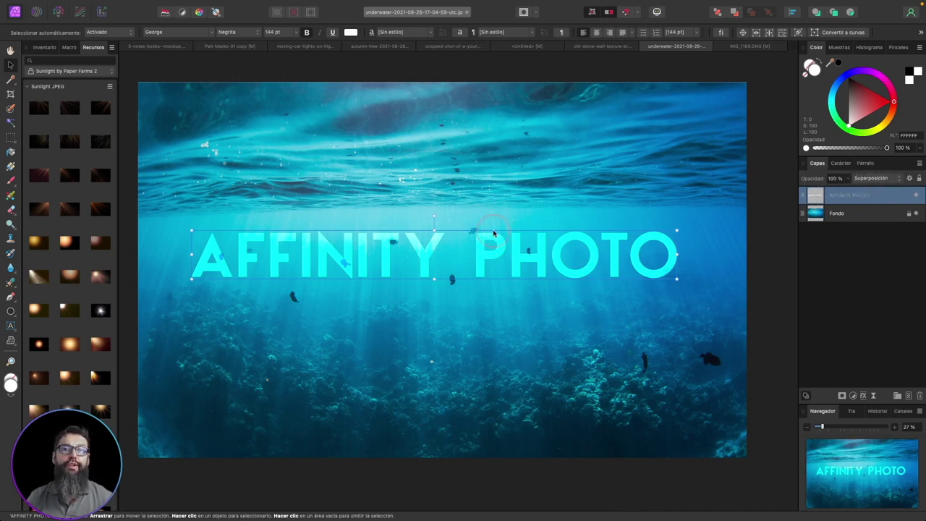
{"action": "mouse_move", "coordinate": [273, 3]}
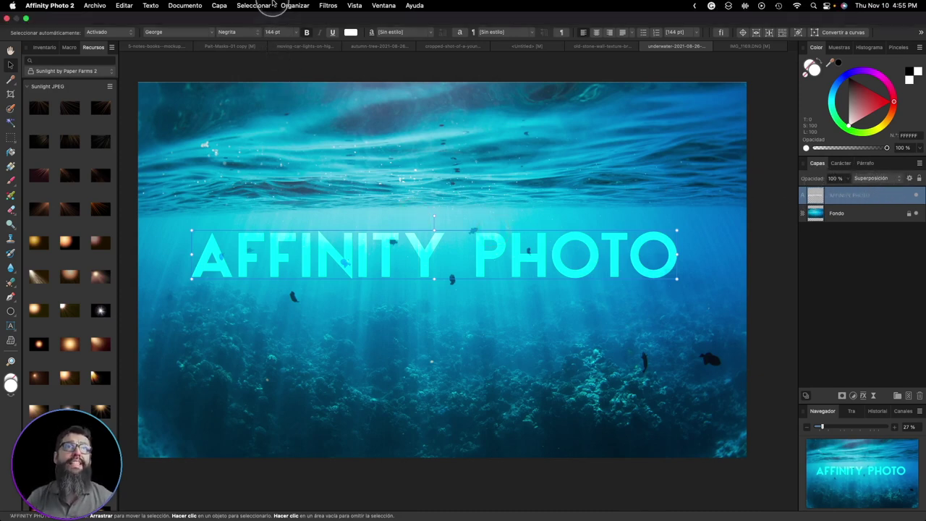
Add a live Displace filter to the text, trying Sobel intensity 3 x 3 with the map from layers below.
{"action": "left_click", "coordinate": [220, 5]}
{"action": "mouse_move", "coordinate": [262, 131]}
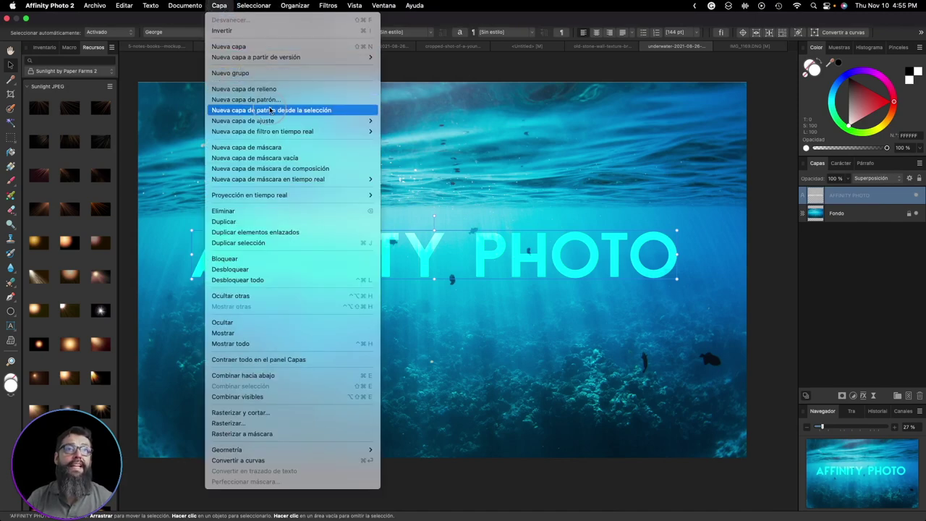
{"action": "mouse_move", "coordinate": [402, 152]}
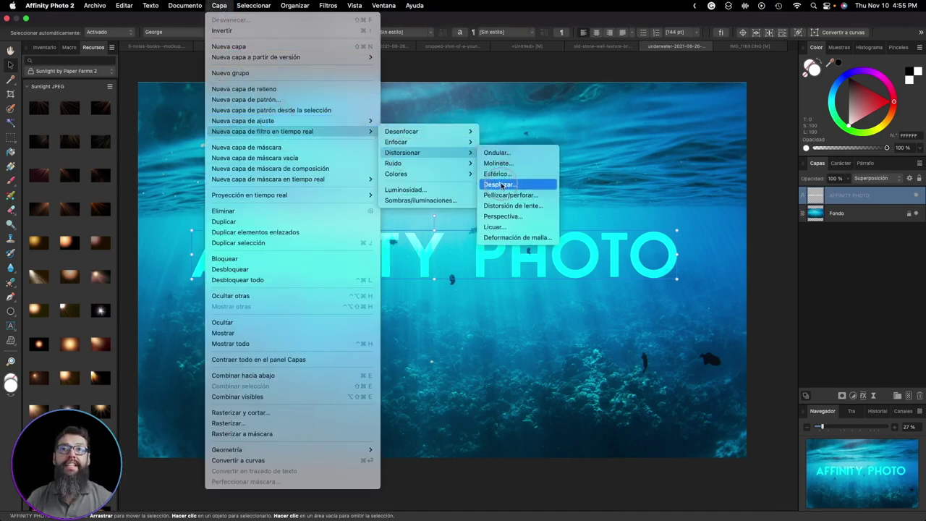
{"action": "left_click", "coordinate": [500, 186]}
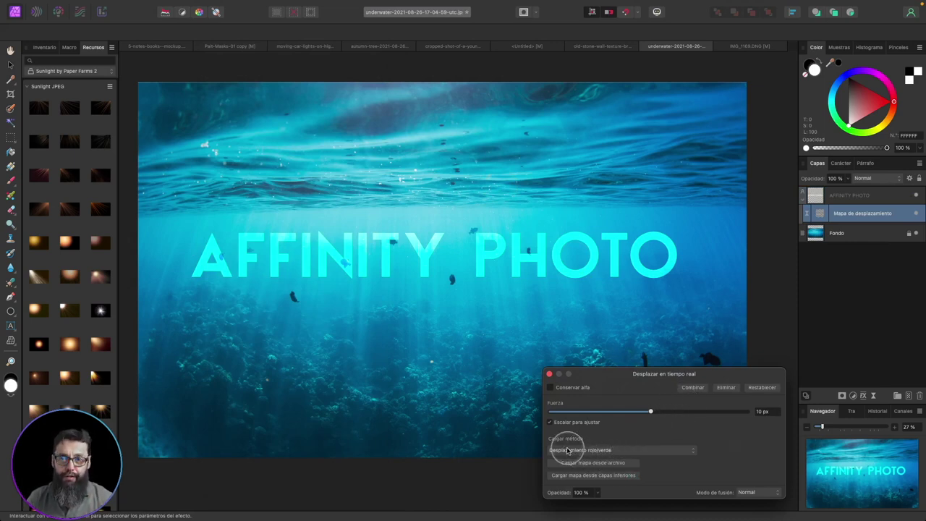
{"action": "left_click", "coordinate": [565, 450]}
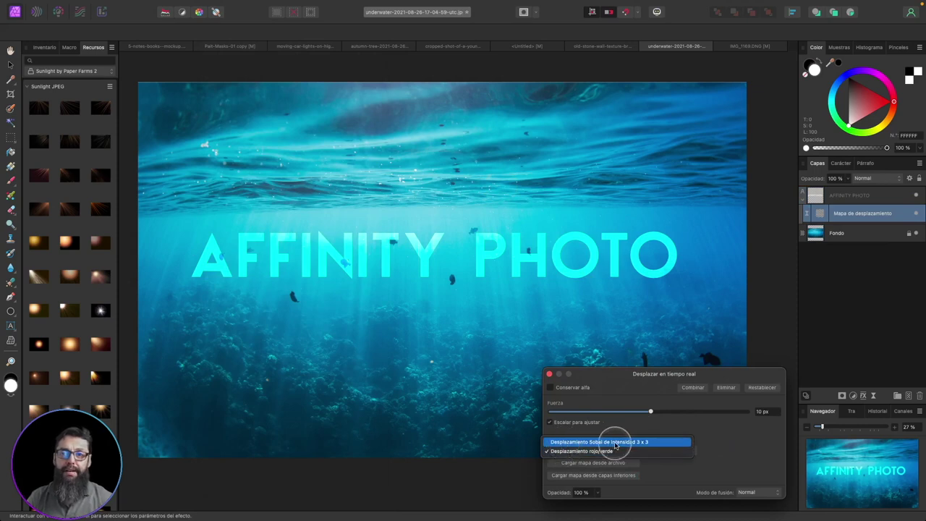
{"action": "left_click", "coordinate": [631, 442]}
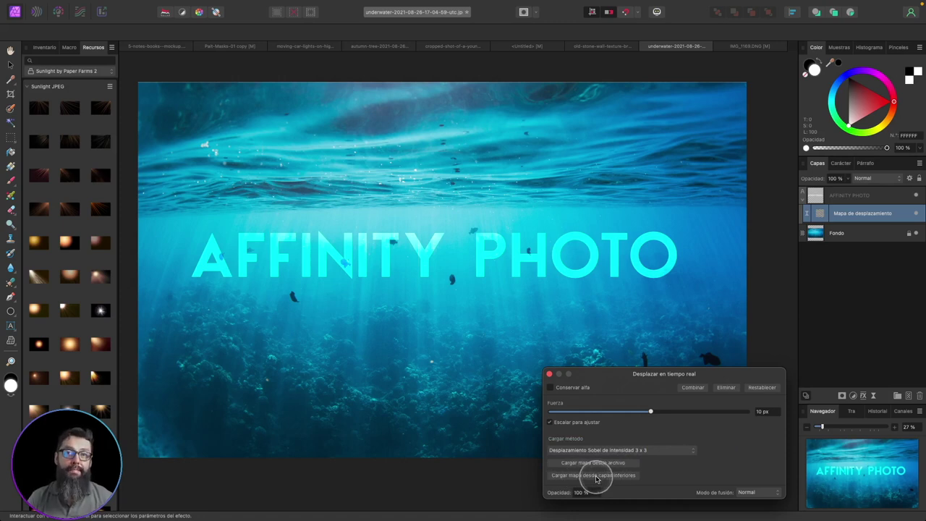
{"action": "left_click", "coordinate": [619, 476]}
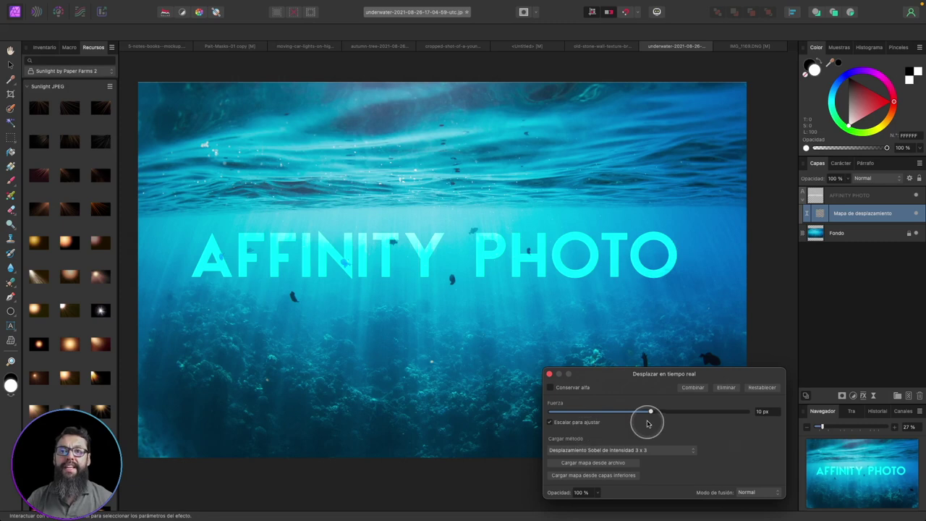
{"action": "mouse_move", "coordinate": [651, 413]}
{"action": "left_mouse_down"}
{"action": "mouse_move", "coordinate": [597, 403]}
{"action": "mouse_move", "coordinate": [705, 409]}
{"action": "mouse_move", "coordinate": [673, 409]}
{"action": "mouse_move", "coordinate": [685, 418]}
{"action": "mouse_move", "coordinate": [589, 419]}
{"action": "mouse_move", "coordinate": [680, 415]}
{"action": "mouse_move", "coordinate": [612, 412]}
{"action": "left_mouse_up"}
{"action": "mouse_move", "coordinate": [628, 414]}
{"action": "left_mouse_down"}
{"action": "mouse_move", "coordinate": [709, 412]}
{"action": "mouse_move", "coordinate": [673, 412]}
{"action": "left_mouse_up"}
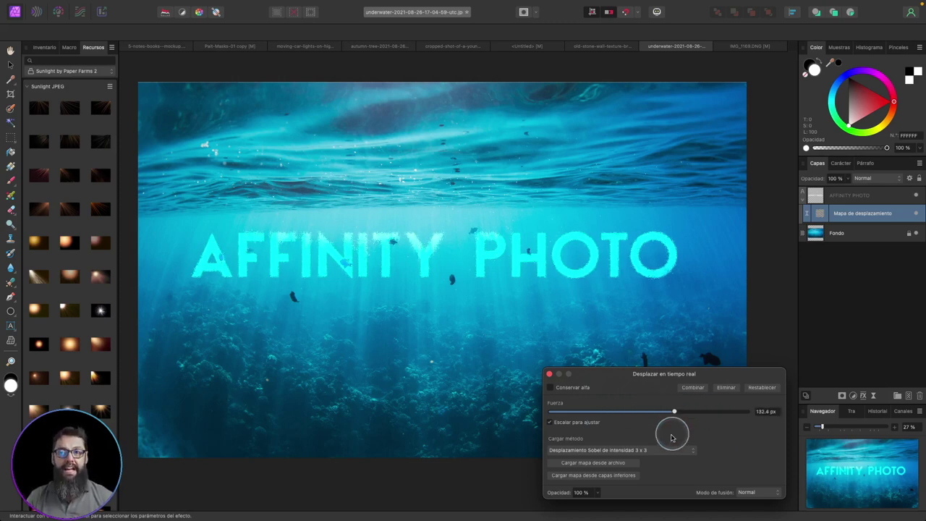
Switch the displacement to red/green, reload the map from below, and set strength about -145 px.
{"action": "left_click", "coordinate": [648, 451]}
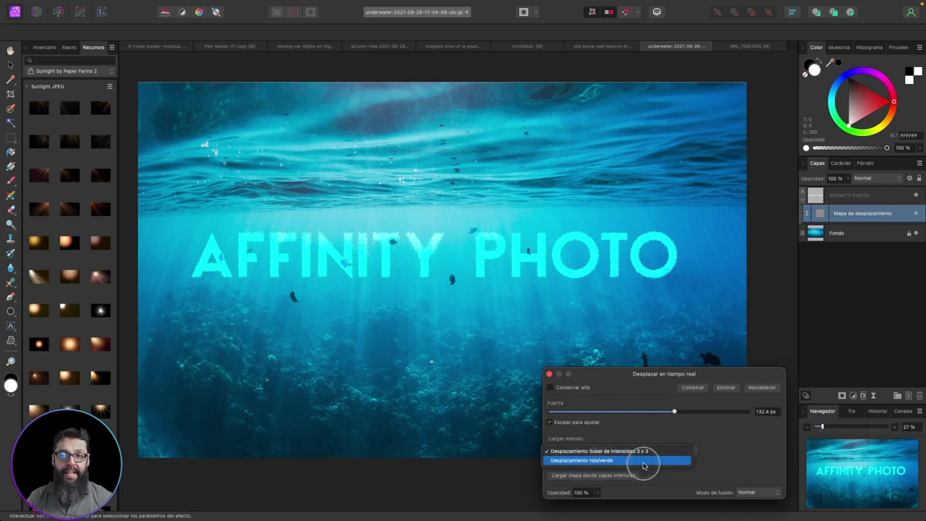
{"action": "left_click", "coordinate": [644, 461]}
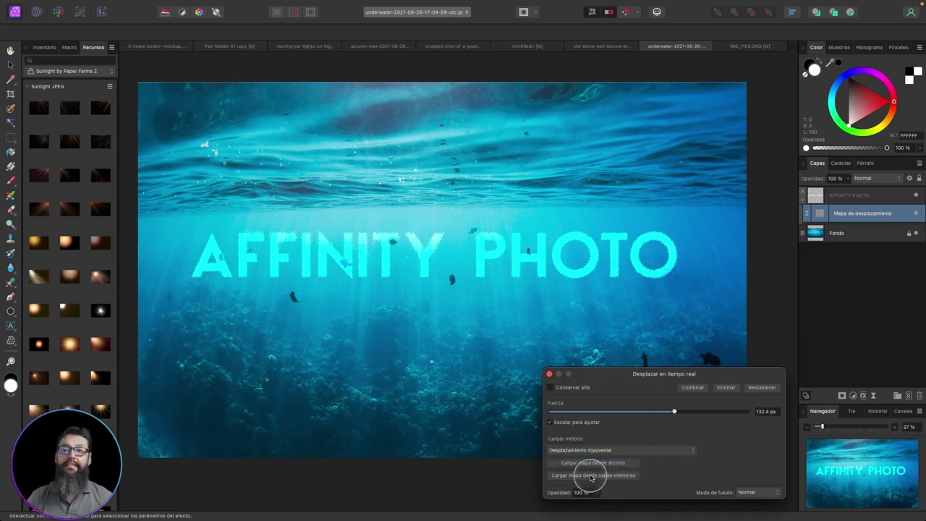
{"action": "left_click", "coordinate": [598, 475]}
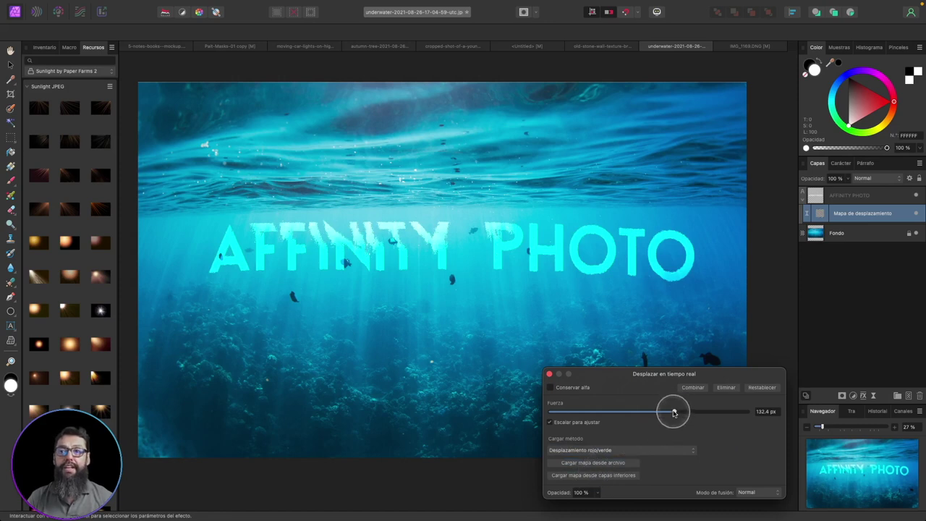
{"action": "mouse_move", "coordinate": [674, 411]}
{"action": "left_mouse_down"}
{"action": "mouse_move", "coordinate": [680, 416]}
{"action": "mouse_move", "coordinate": [623, 408]}
{"action": "left_mouse_up"}
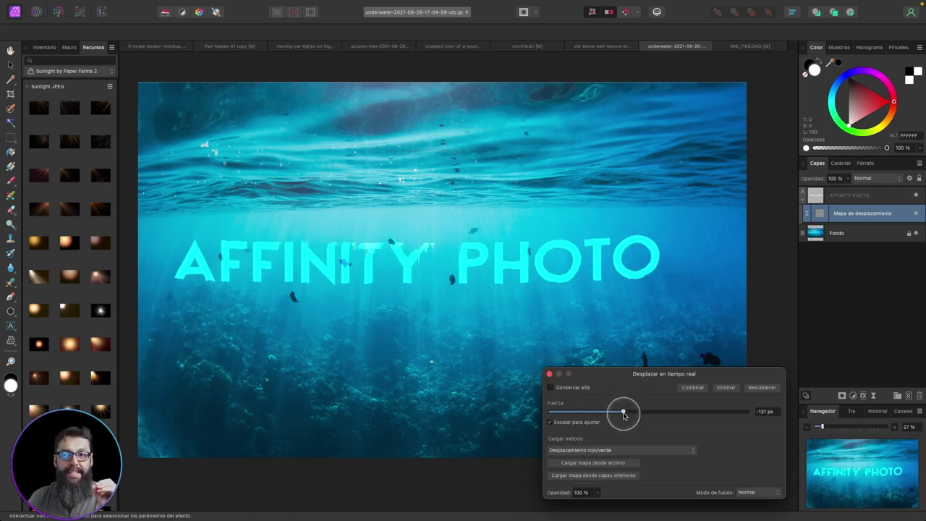
{"action": "left_click_drag", "start_coordinate": [623, 410], "coordinate": [620, 410]}
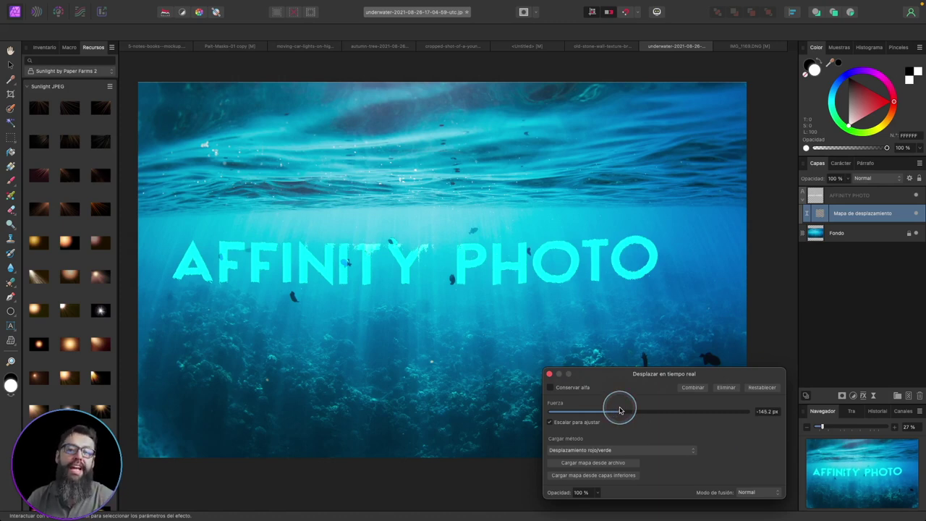
{"action": "left_click", "coordinate": [549, 374]}
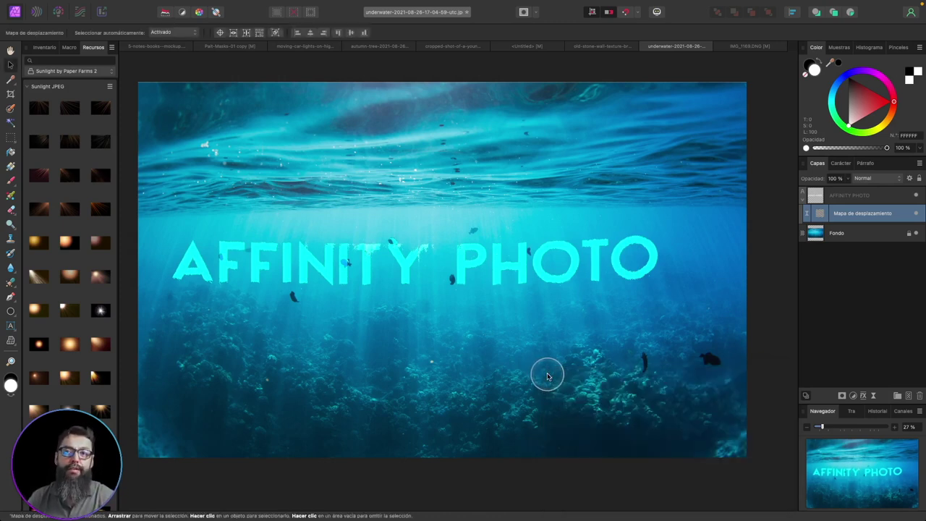
Select the text layer and retype AFFINITY PHOTO as ARTE COMERCIAL.
{"action": "left_click", "coordinate": [818, 196]}
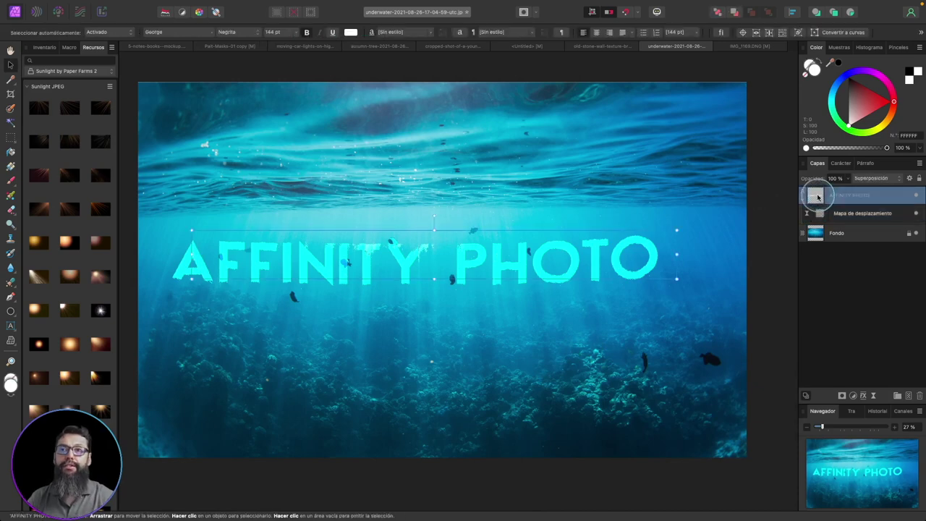
{"action": "key", "text": "ctrl+plus"}
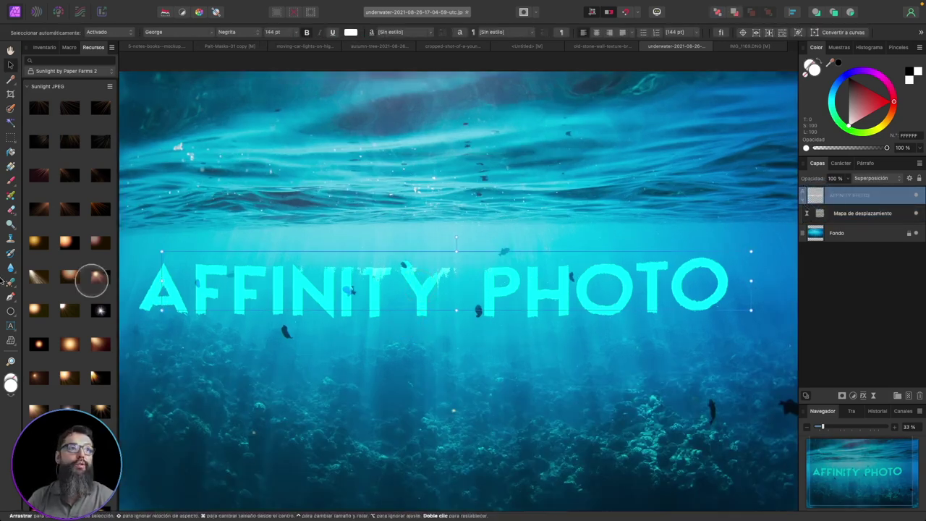
{"action": "left_click", "coordinate": [10, 327]}
{"action": "left_click", "coordinate": [278, 315]}
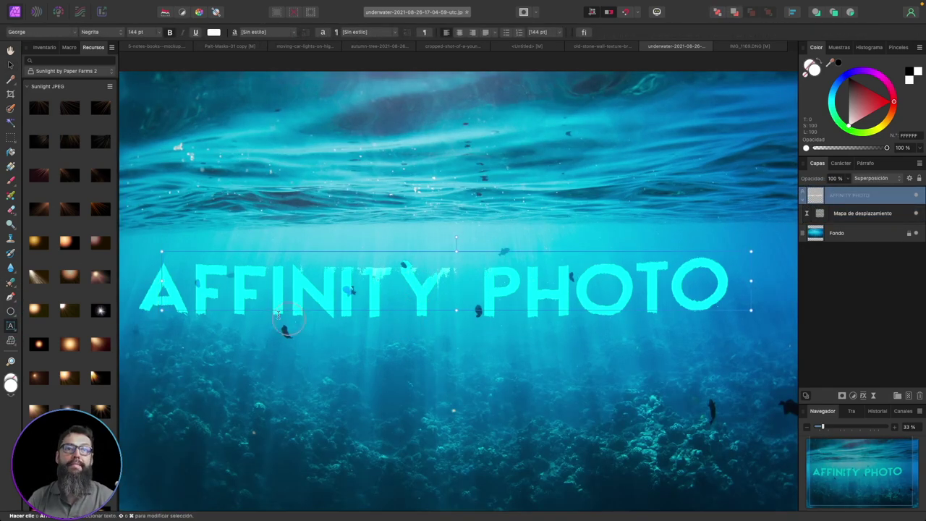
{"action": "left_click_drag", "start_coordinate": [167, 282], "coordinate": [749, 286]}
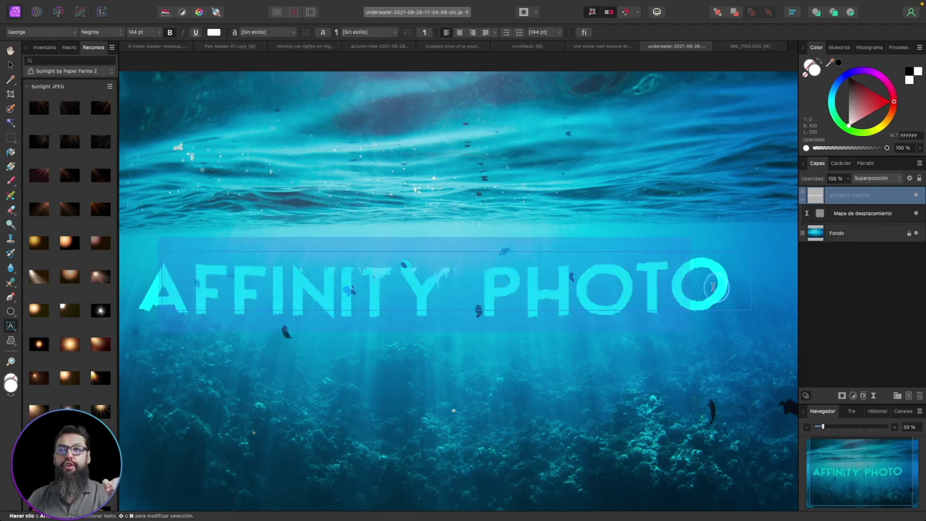
{"action": "key", "text": "shift"}
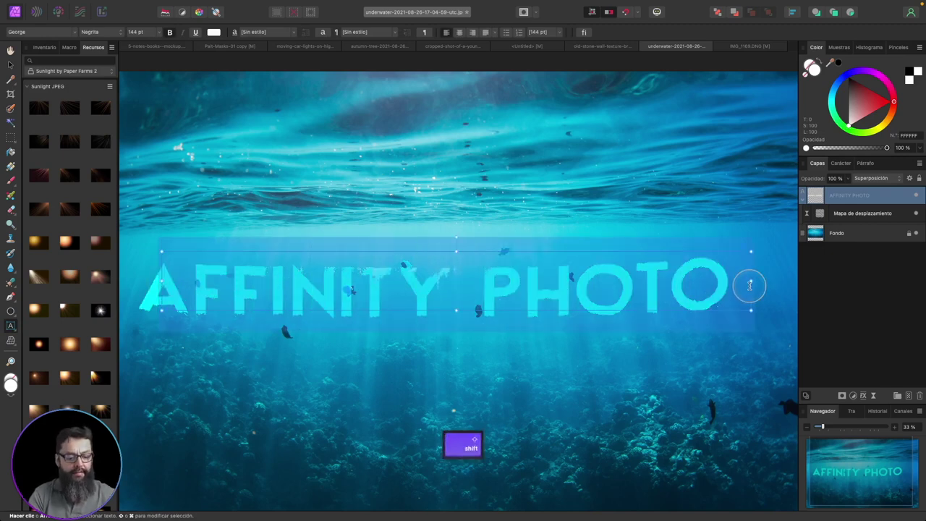
{"action": "type", "text": "ARTE "}
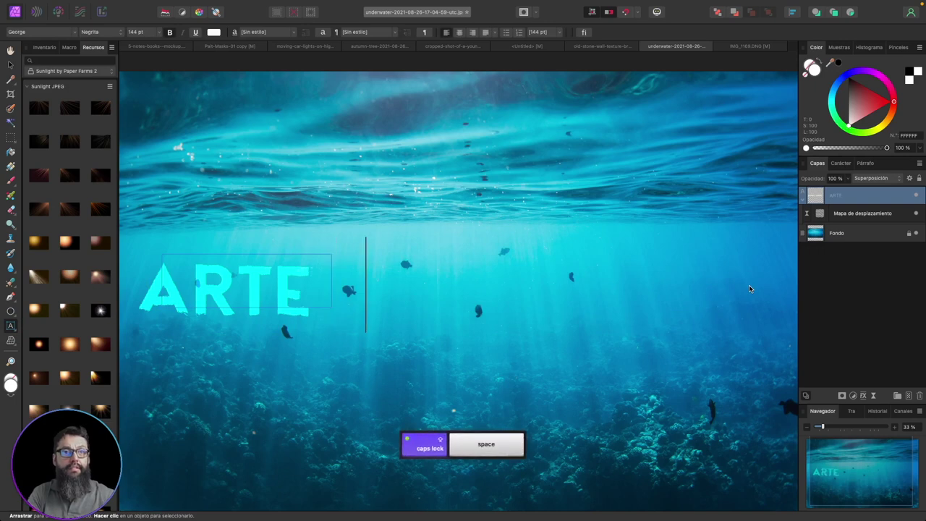
{"action": "type", "text": "COMERCIAL"}
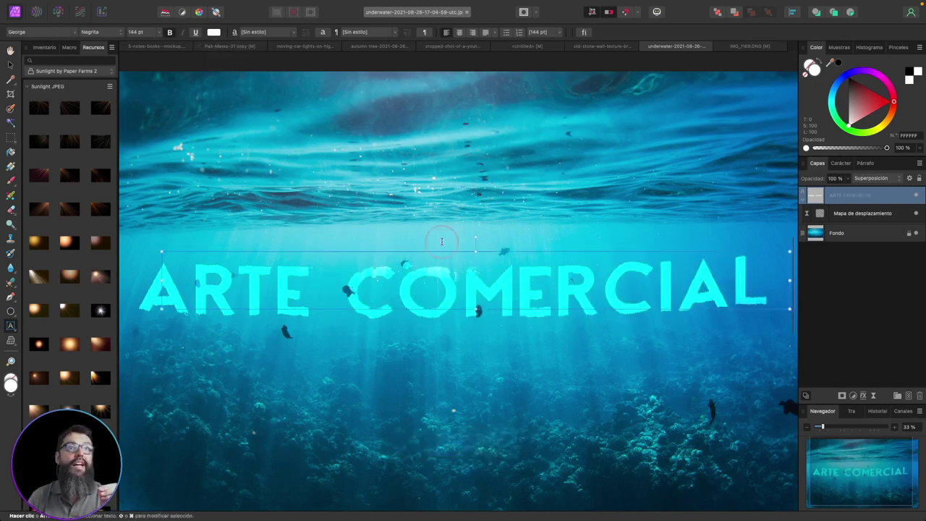
{"action": "left_click", "coordinate": [10, 64]}
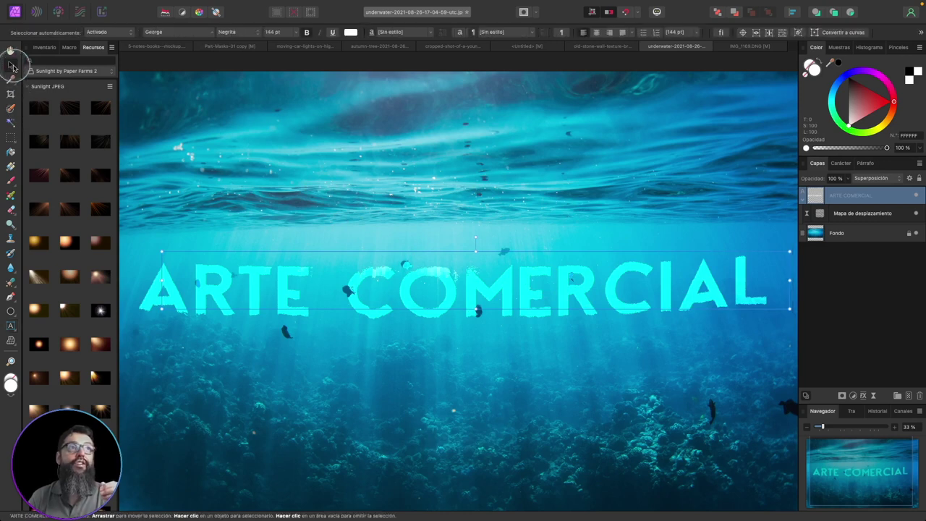
Reopen the Mapa de desplazamiento filter and reduce its Fuerza to -118.5 px.
{"action": "double_click", "coordinate": [819, 212]}
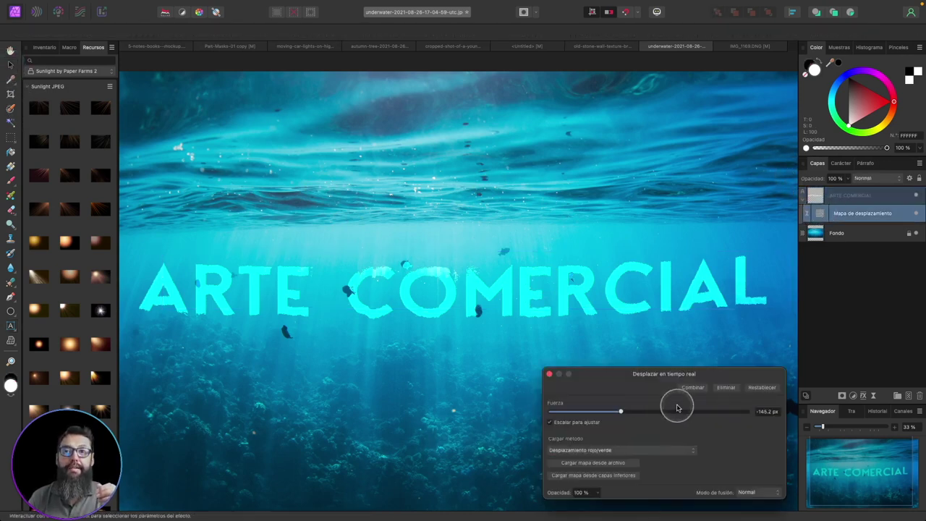
{"action": "mouse_move", "coordinate": [619, 415]}
{"action": "left_mouse_down"}
{"action": "mouse_move", "coordinate": [647, 409]}
{"action": "mouse_move", "coordinate": [622, 413]}
{"action": "left_mouse_up"}
{"action": "key", "text": "ctrl+0"}
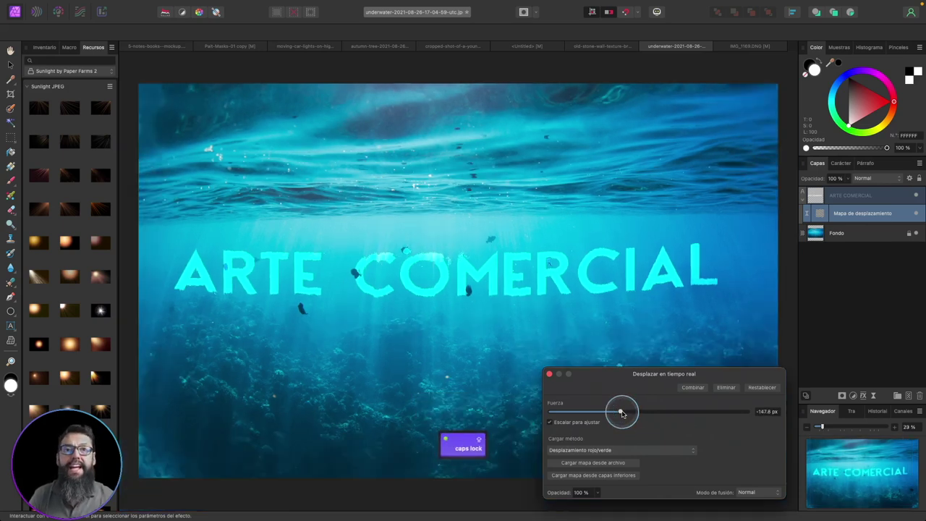
{"action": "left_click_drag", "start_coordinate": [585, 410], "coordinate": [625, 411]}
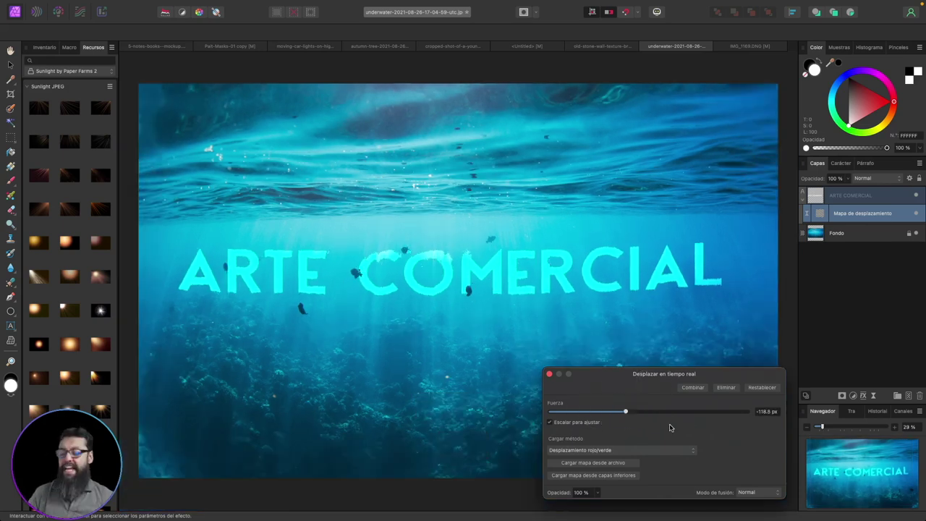
{"action": "left_click", "coordinate": [549, 375]}
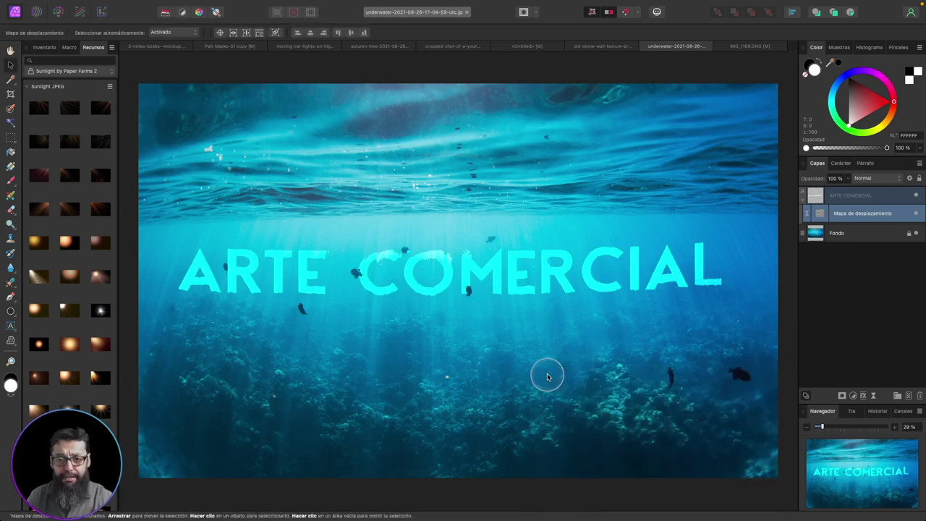
{"action": "left_click", "coordinate": [585, 403]}
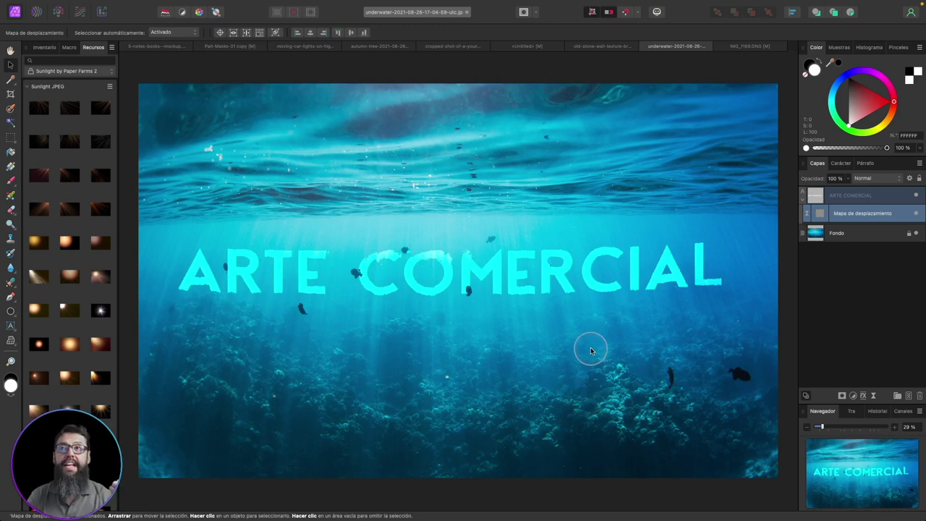
{"action": "left_click_drag", "start_coordinate": [854, 209], "coordinate": [848, 206]}
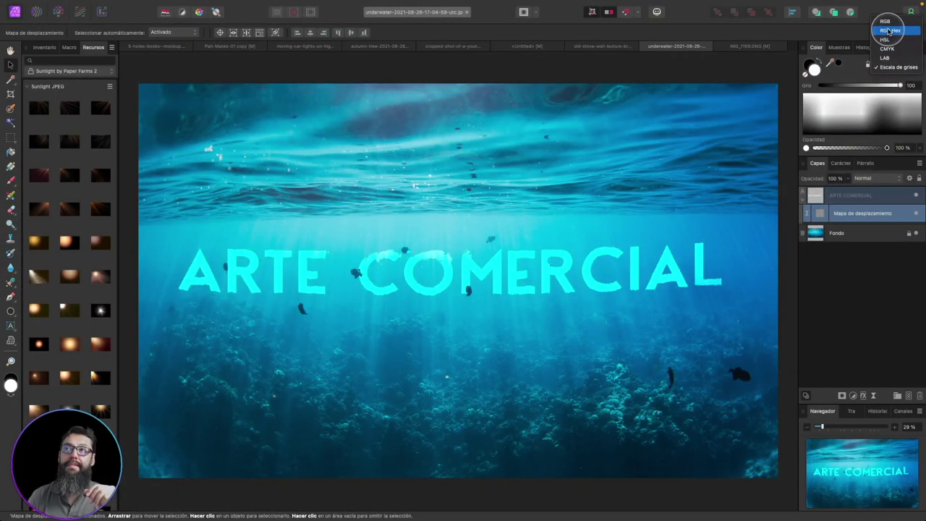
Show the Color panel as a Rueda wheel and pick the muted pink C27979.
{"action": "left_click", "coordinate": [889, 31]}
{"action": "left_click", "coordinate": [920, 47]}
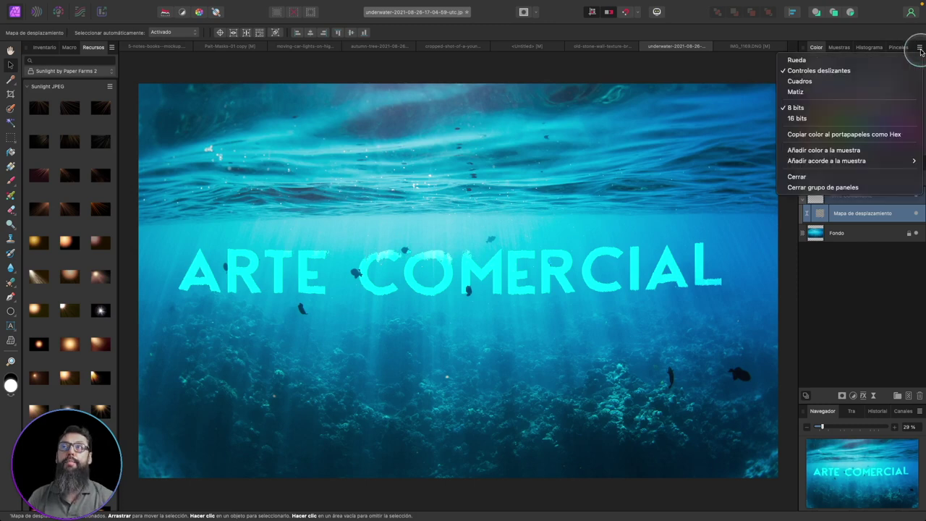
{"action": "left_click", "coordinate": [823, 62]}
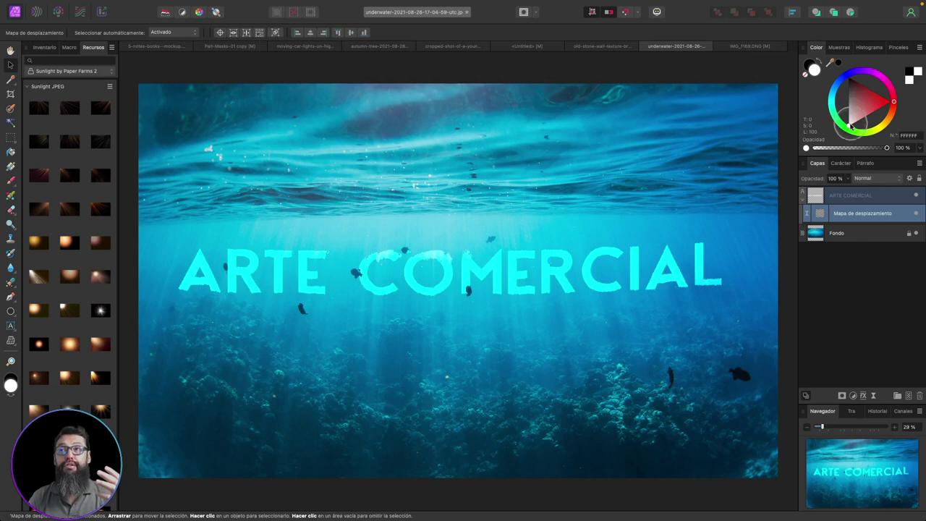
{"action": "left_click_drag", "start_coordinate": [853, 125], "coordinate": [861, 108]}
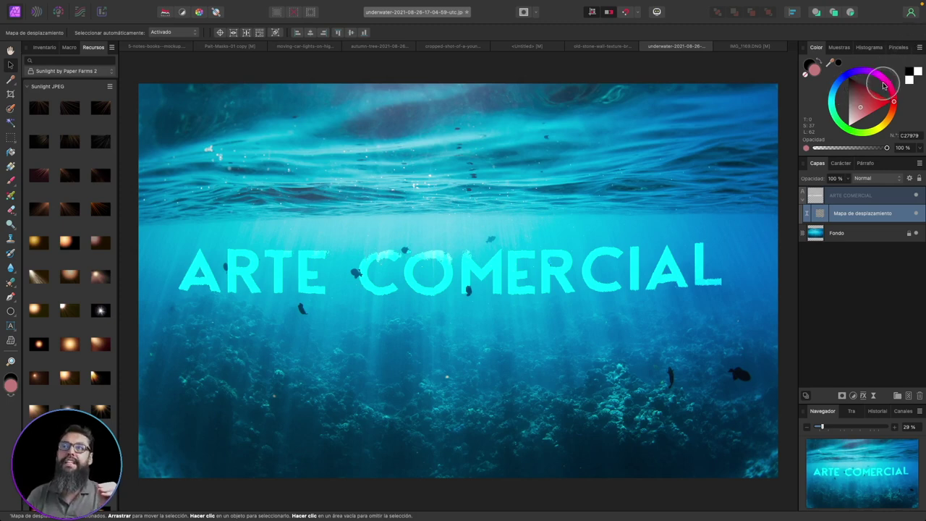
{"action": "left_click", "coordinate": [919, 50]}
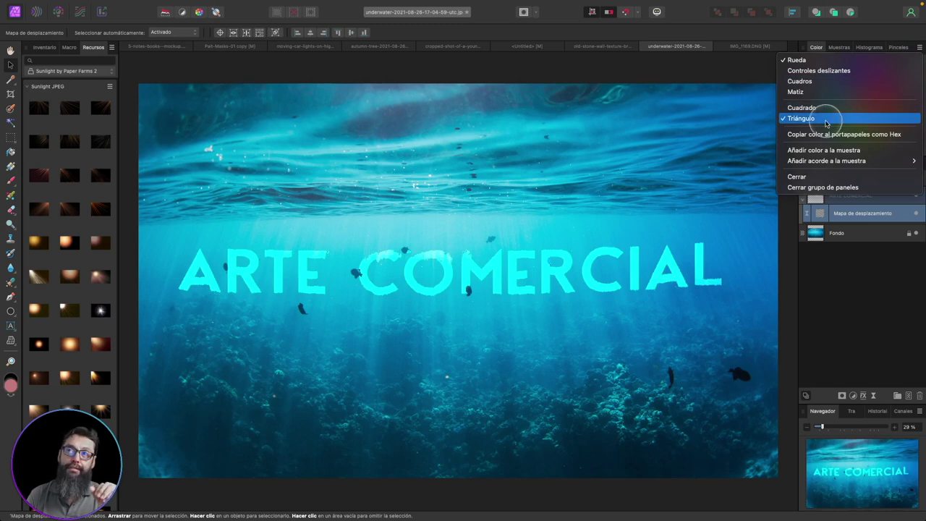
Pick the deeper red BF5D5D in the Cuadrado square picker, then restore the Triángulo picker.
{"action": "left_click", "coordinate": [825, 107]}
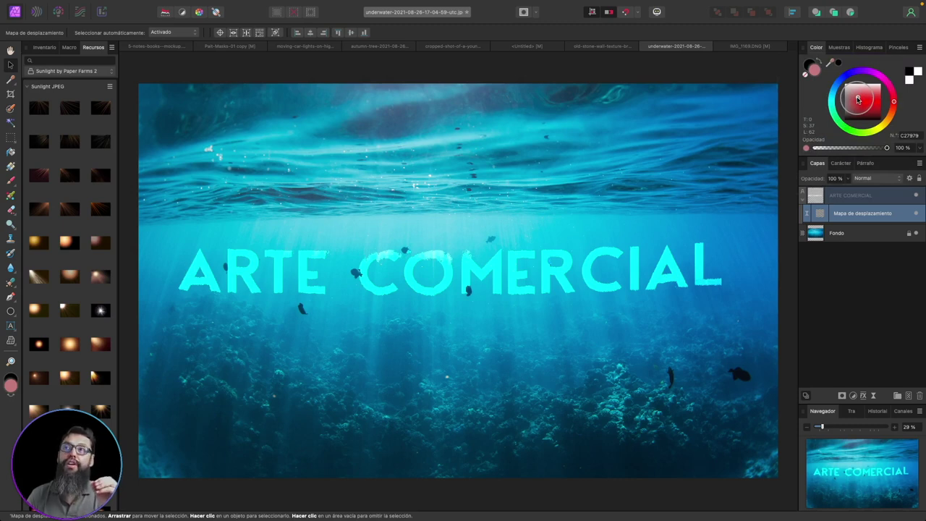
{"action": "mouse_move", "coordinate": [877, 100]}
{"action": "left_mouse_down"}
{"action": "mouse_move", "coordinate": [846, 101]}
{"action": "mouse_move", "coordinate": [850, 111]}
{"action": "mouse_move", "coordinate": [852, 103]}
{"action": "left_mouse_up"}
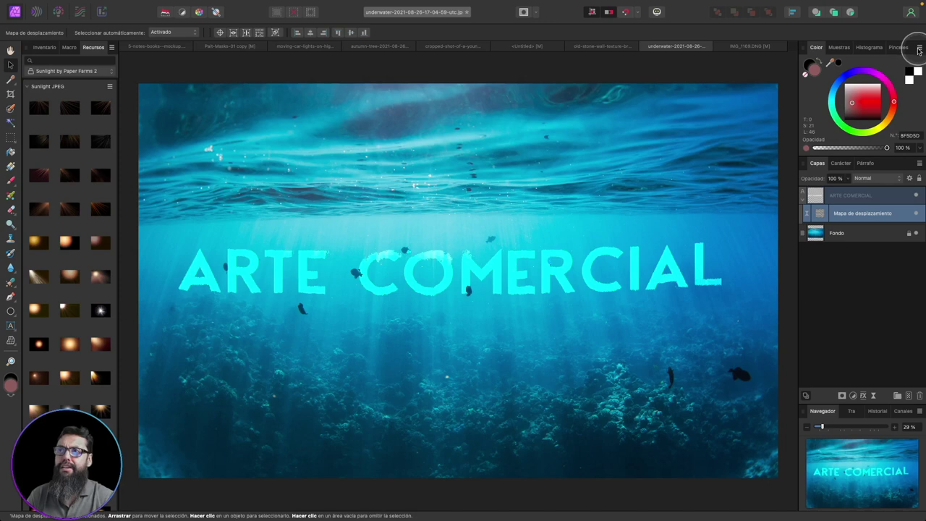
{"action": "left_click", "coordinate": [919, 49]}
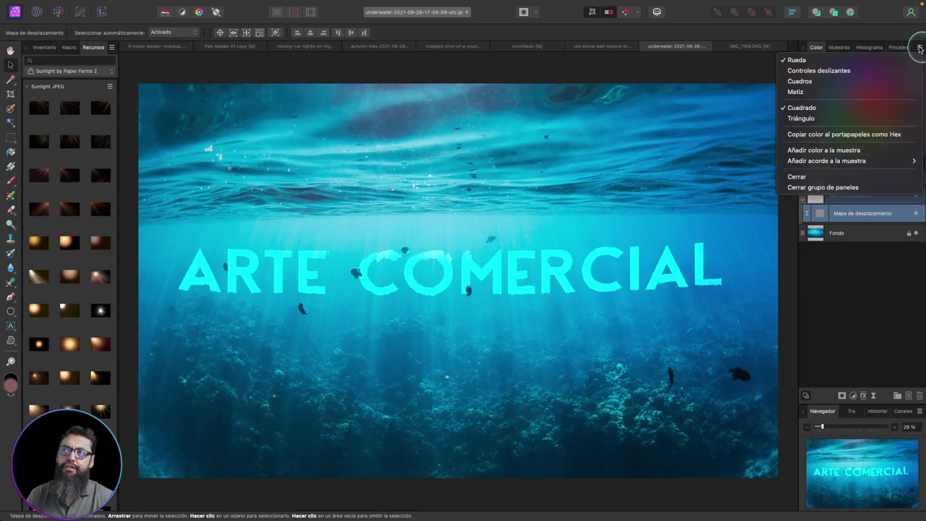
{"action": "left_click", "coordinate": [813, 118]}
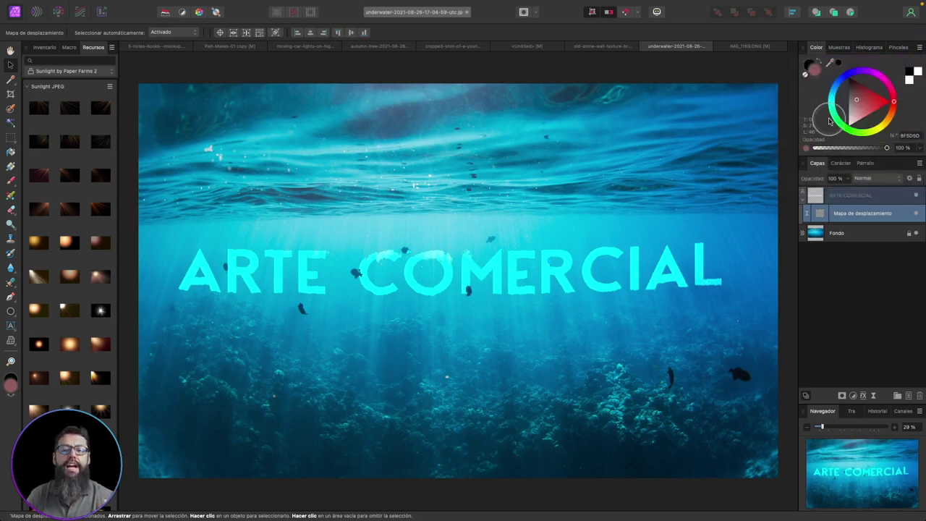